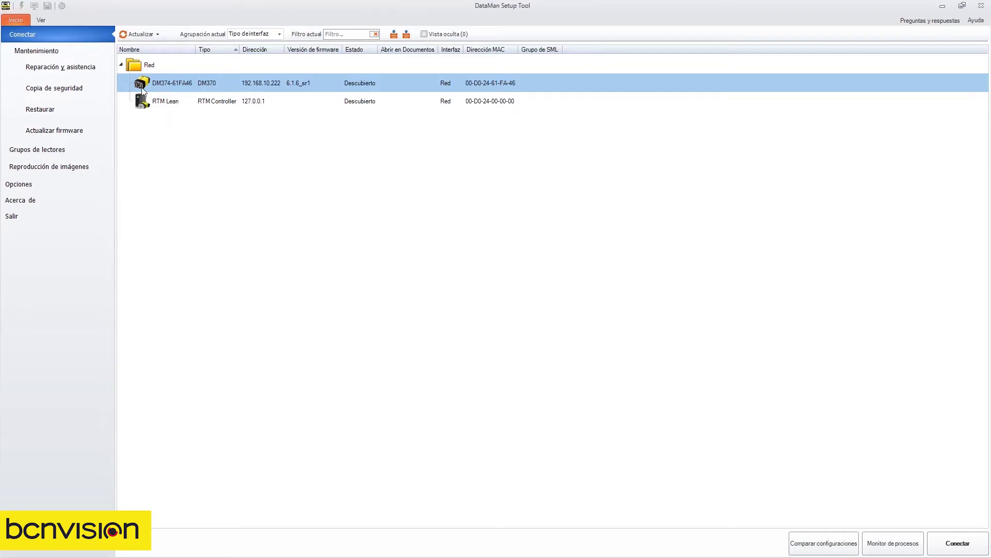
- Review the DM374-61FA46 reader's network settings, and the backup, restore, firmware update, reader group and image playback pages
left_click(58, 72)
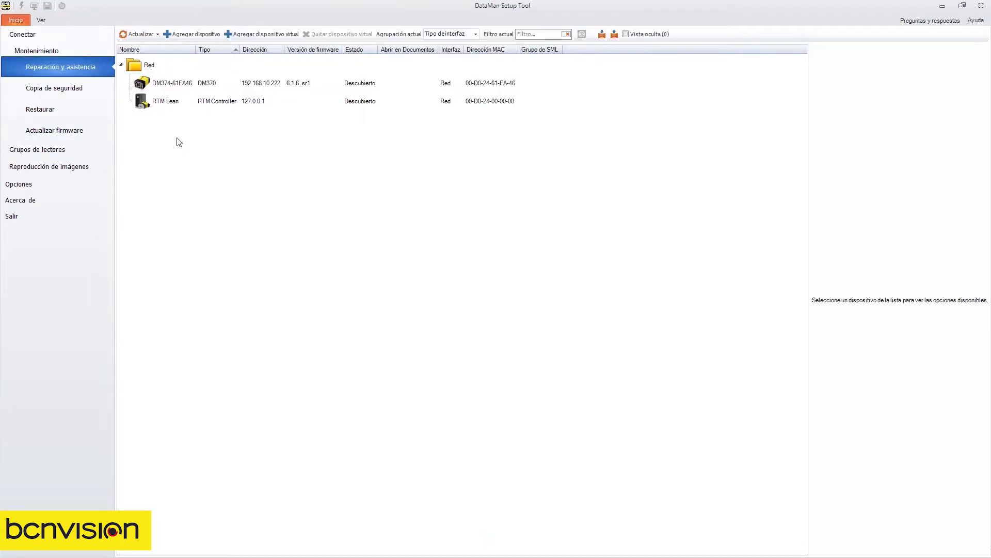
left_click(174, 87)
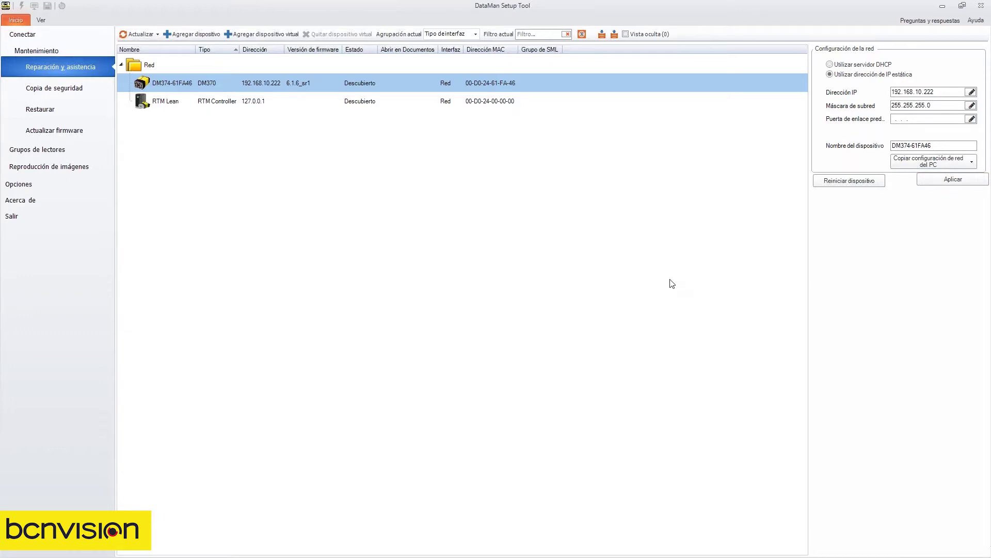
left_click(78, 96)
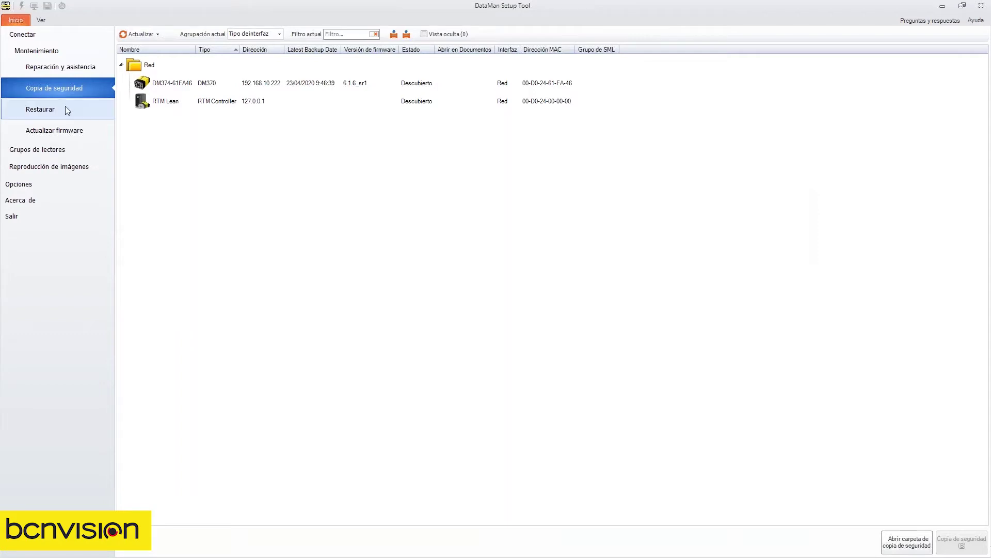
left_click(64, 108)
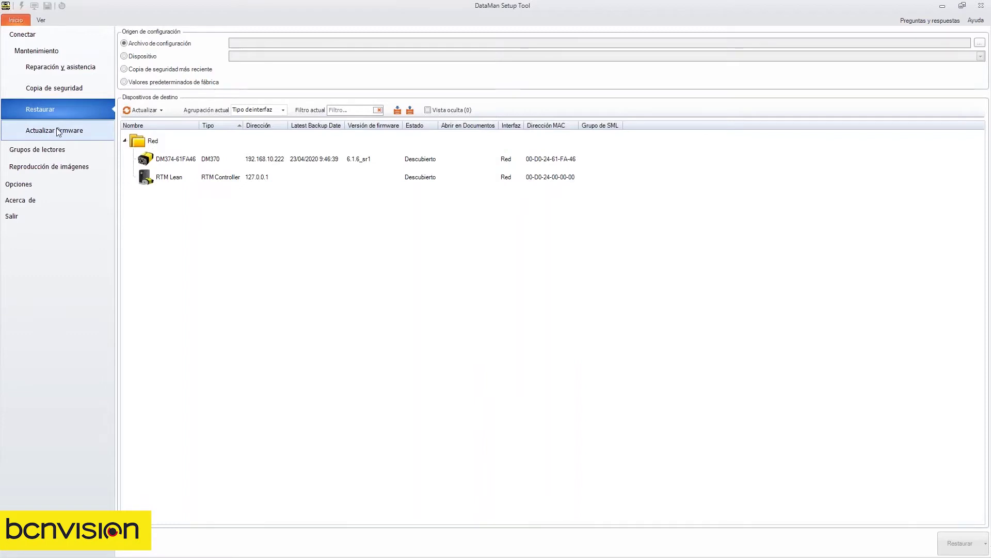
left_click(58, 132)
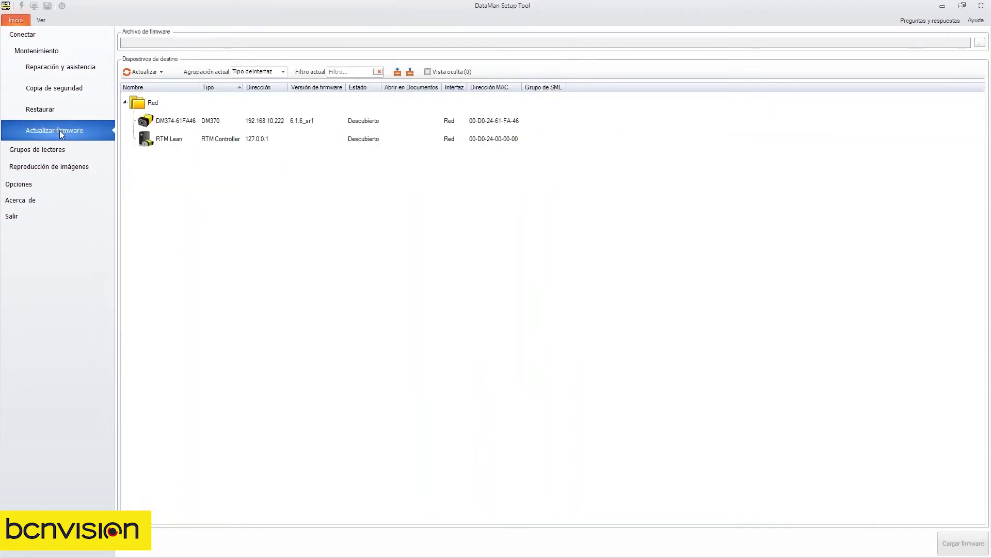
left_click(40, 149)
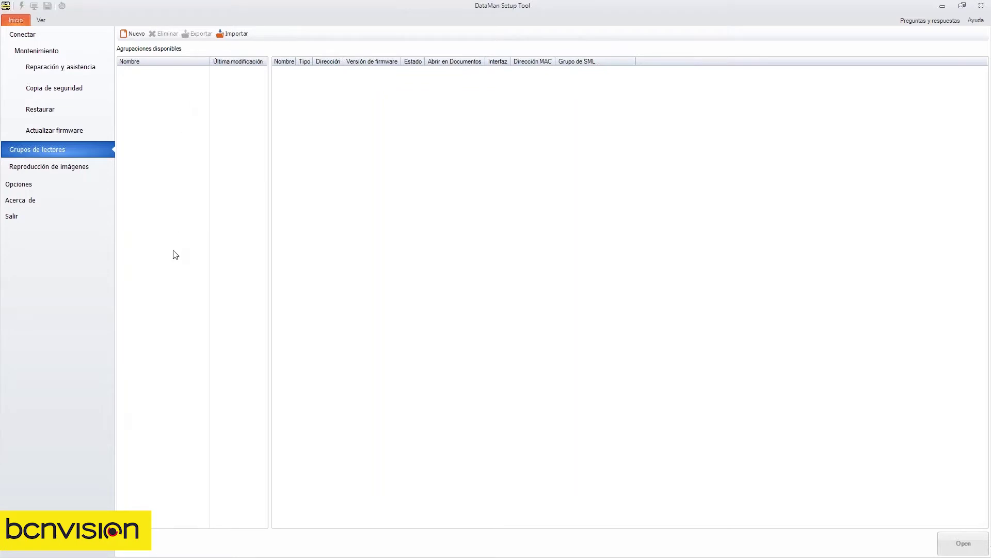
left_click(38, 170)
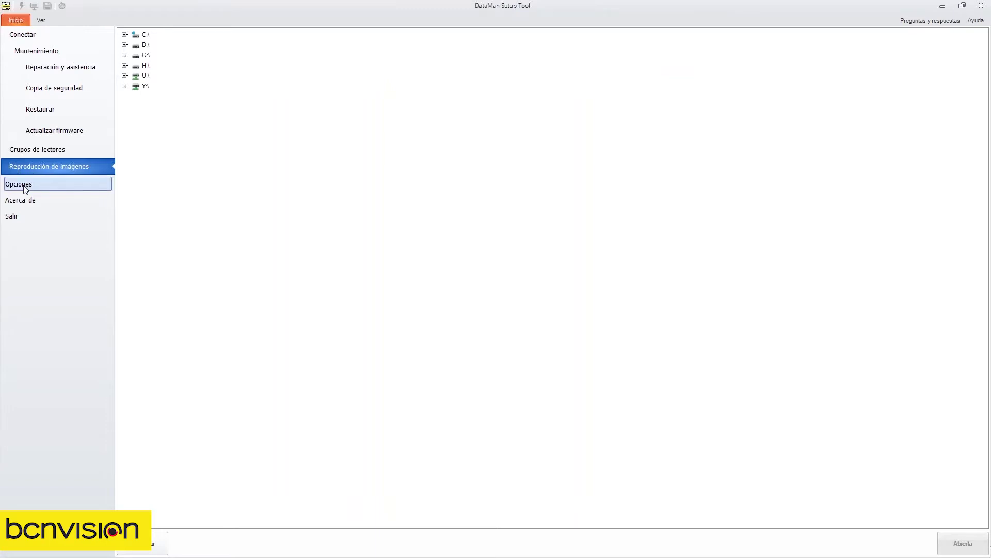
- Review the general and data logging options without changing them, and check the software's version information
left_click(25, 187)
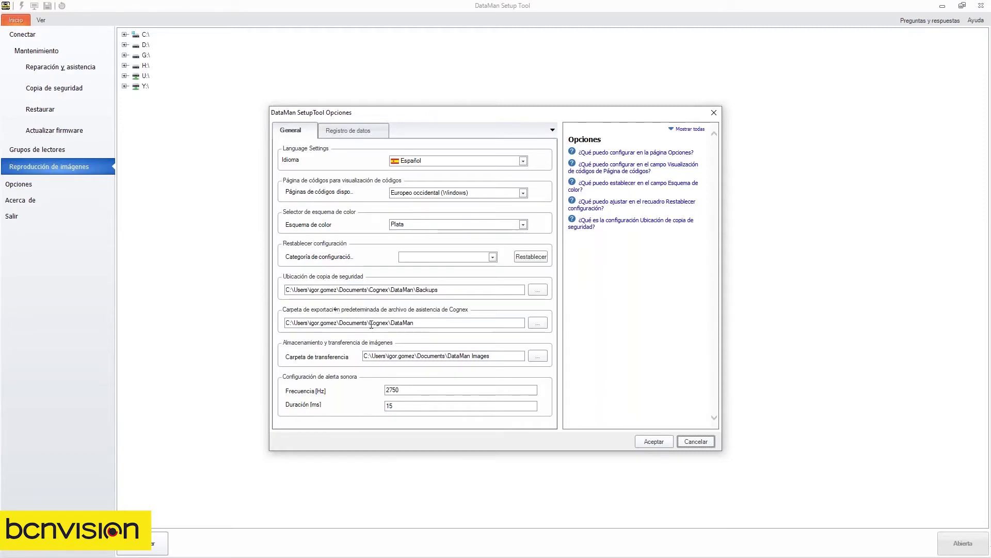
left_click(346, 134)
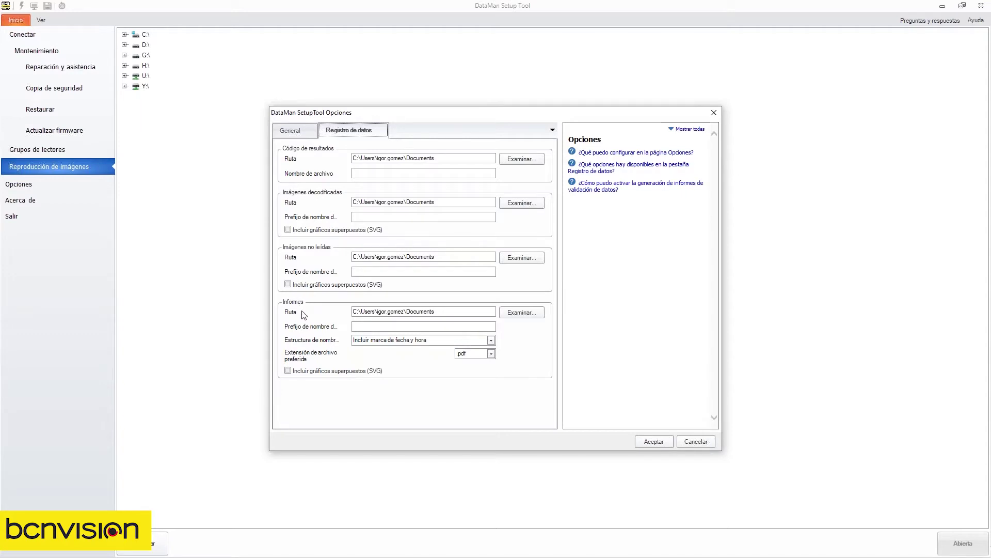
left_click(695, 442)
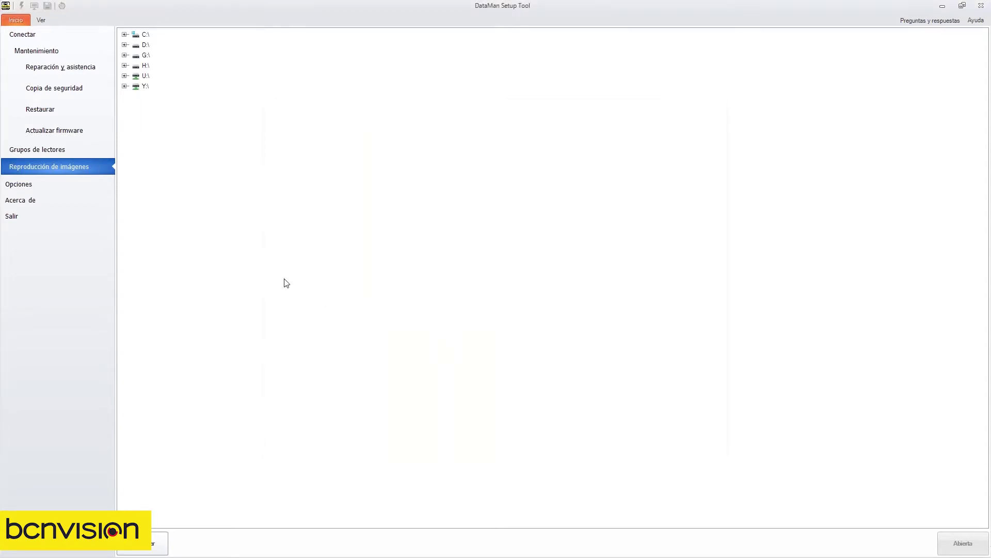
left_click(35, 206)
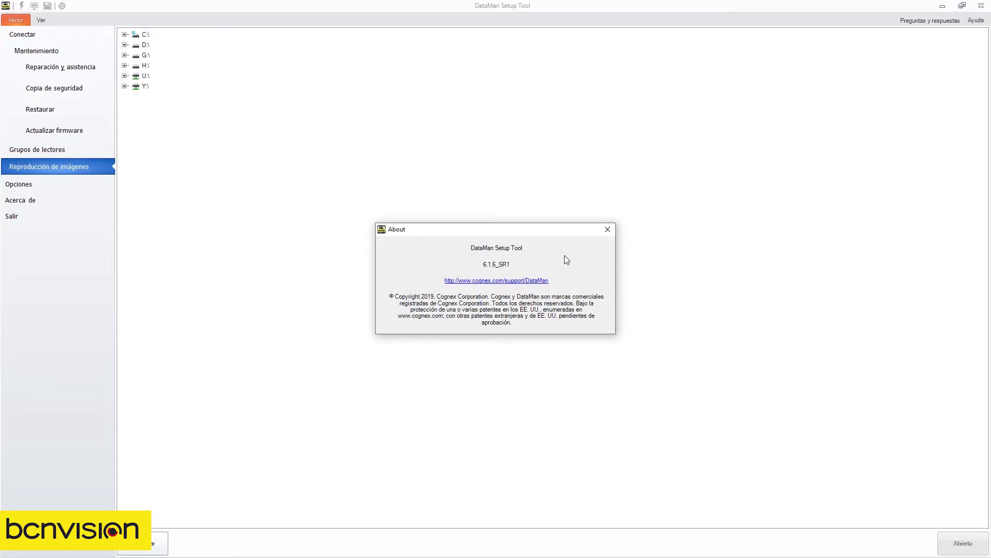
left_click(608, 229)
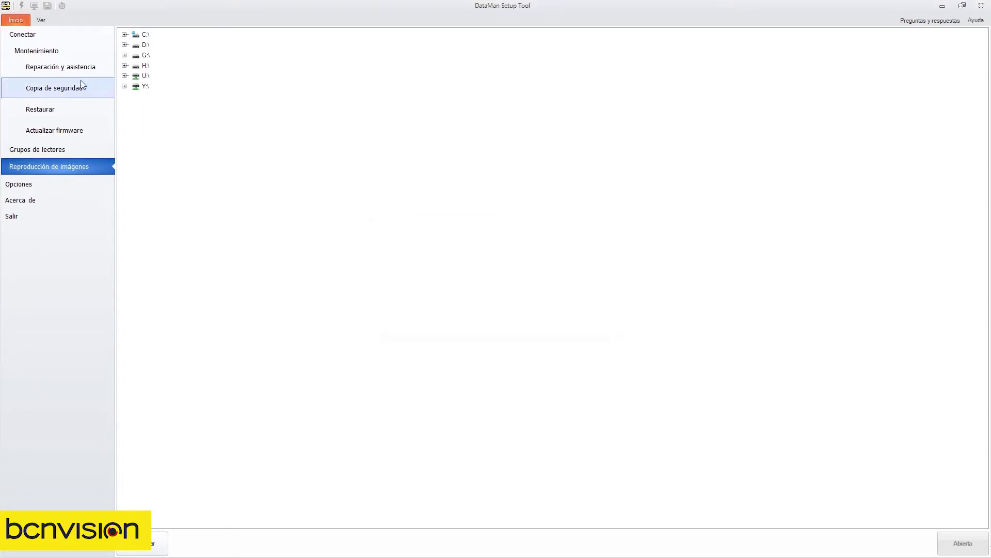
- Connect to the DM374-61FA46 reader from the list of network devices
left_click(23, 37)
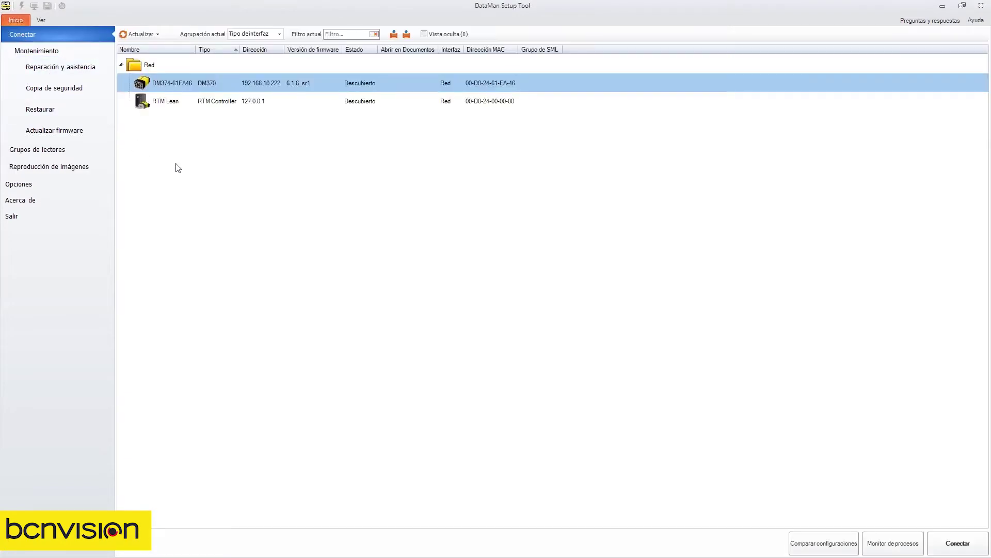
double_click(139, 84)
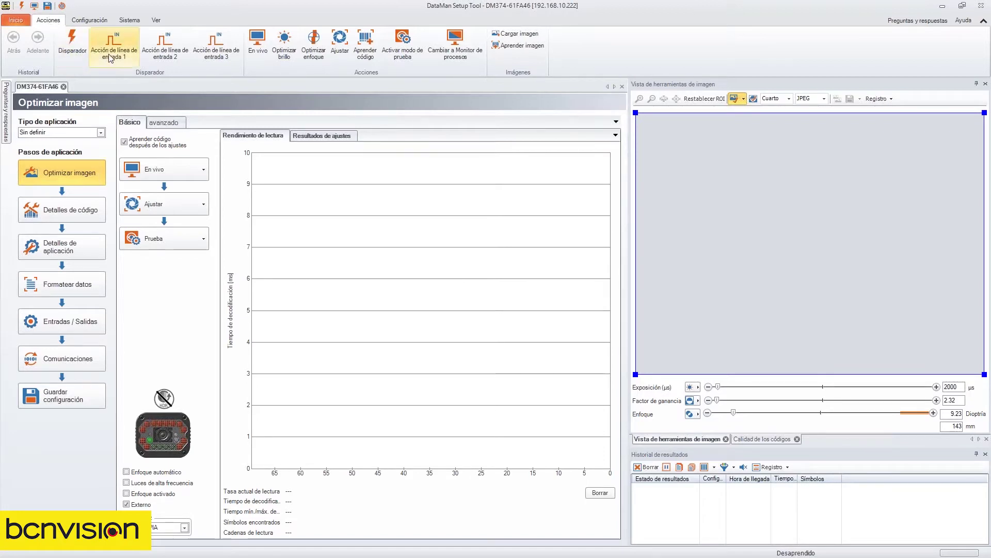
- Trigger a single read on the connected reader, and briefly run the live image view
left_click(125, 59)
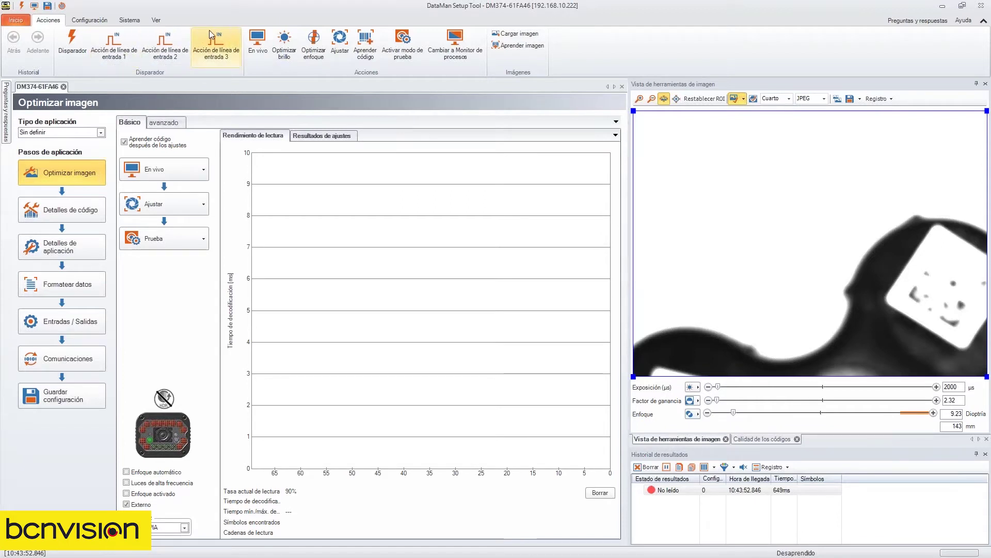
left_click(262, 49)
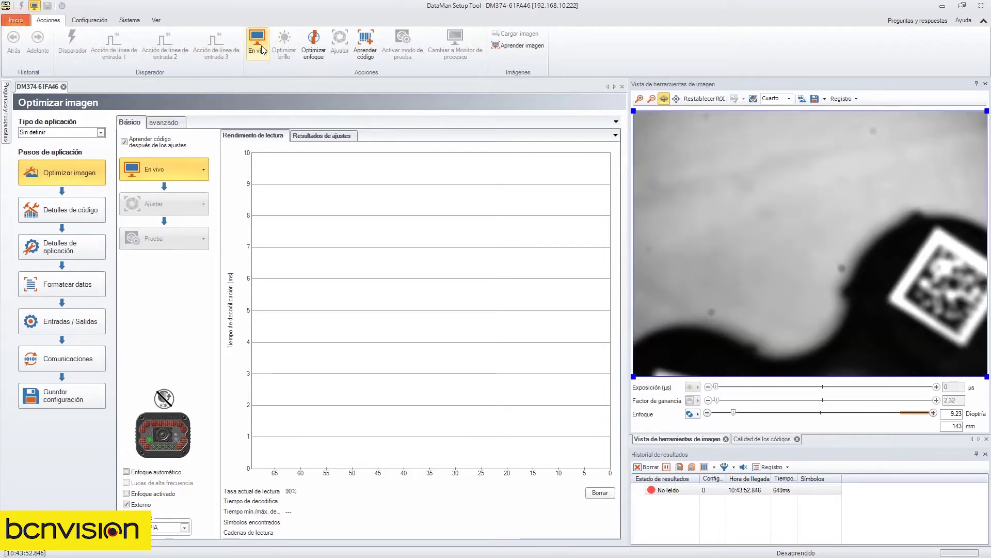
left_click(257, 41)
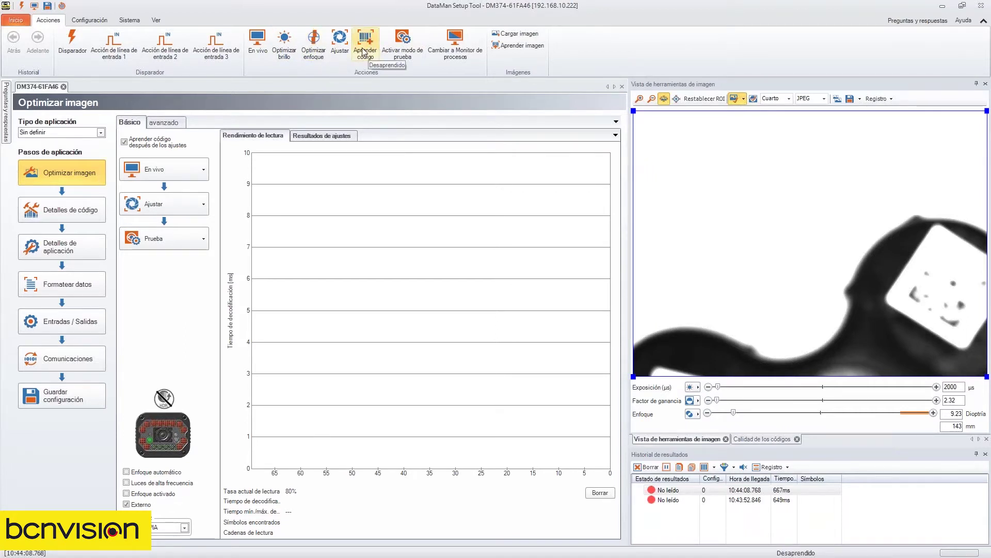
- Activate the reader's test mode and deactivate it again
left_click(398, 46)
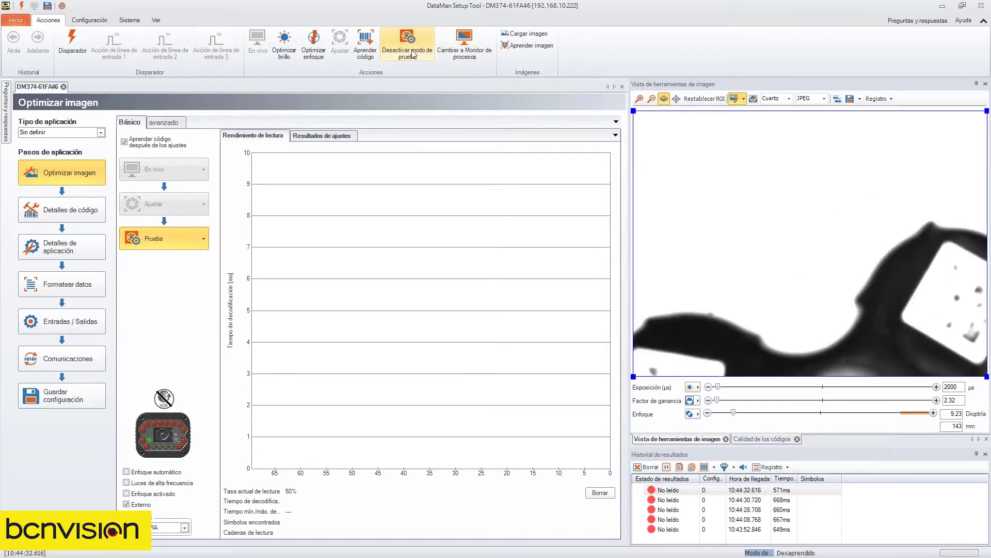
left_click(414, 52)
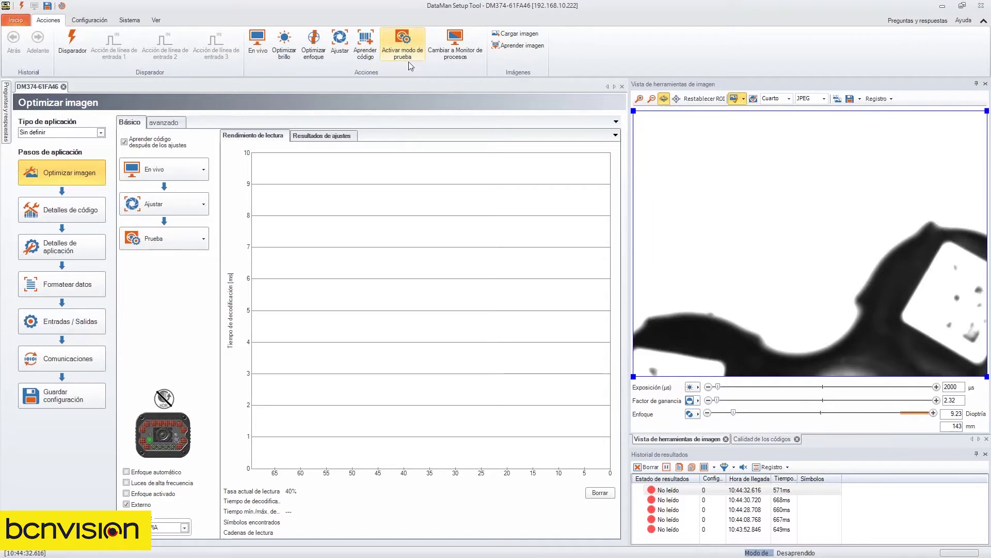
- Switch to the process monitor, saving the configuration to non-volatile memory, and return to configuration mode
left_click(458, 52)
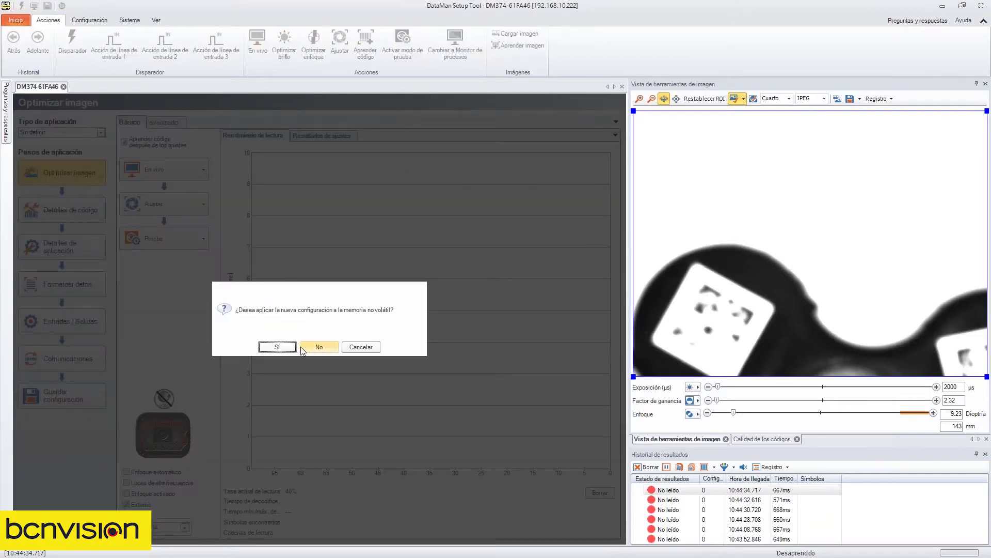
left_click(291, 349)
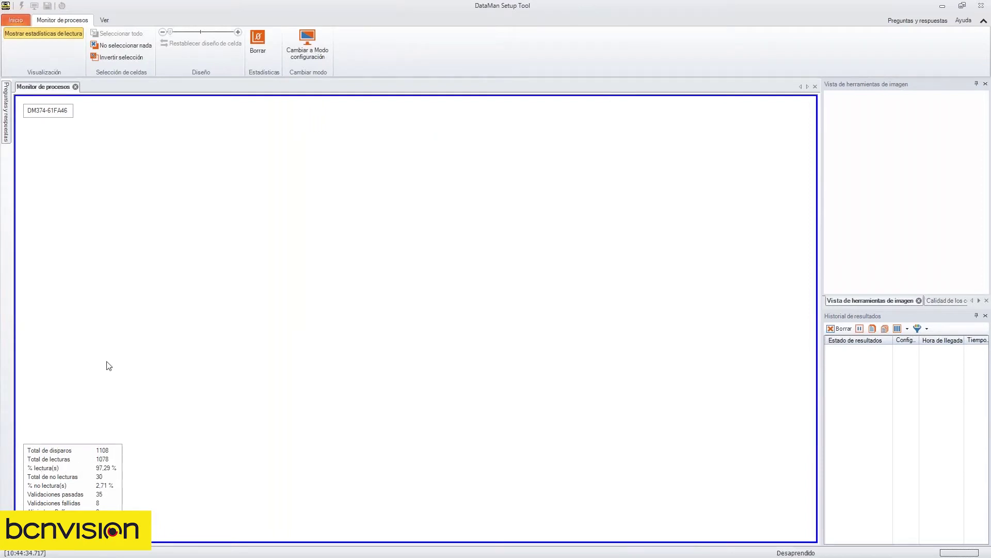
left_click(317, 53)
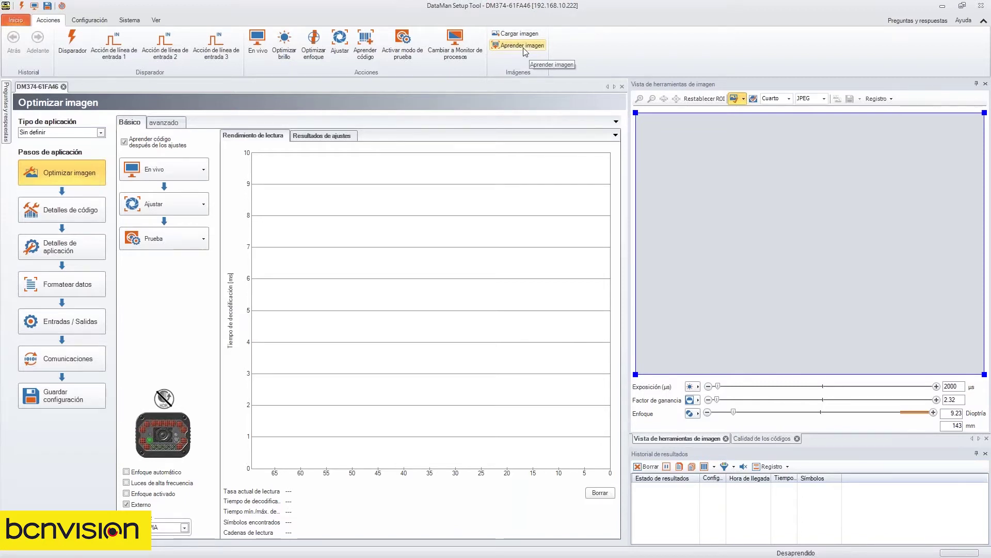
- Display the system information and examine the device model, serial number, installed hardware and feature keys
left_click(95, 23)
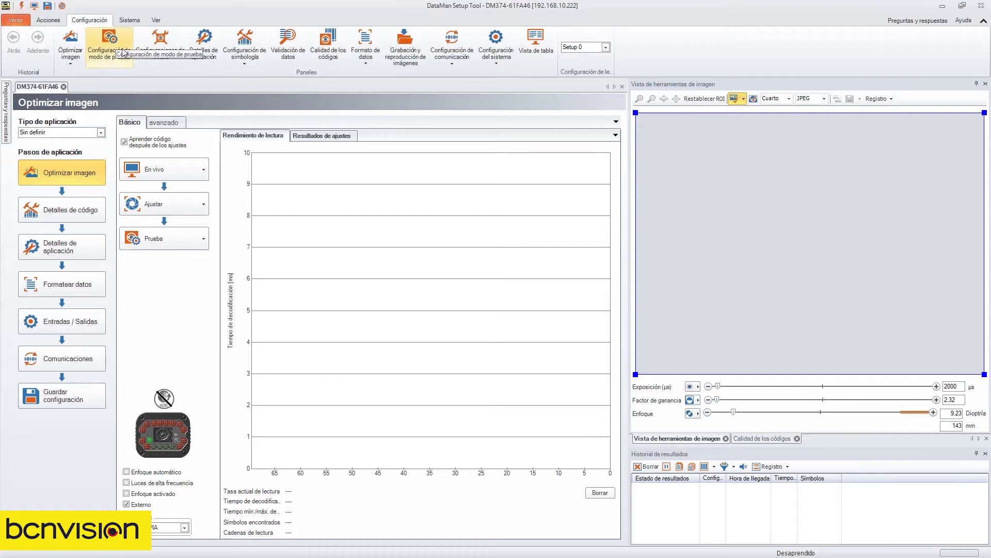
left_click(134, 22)
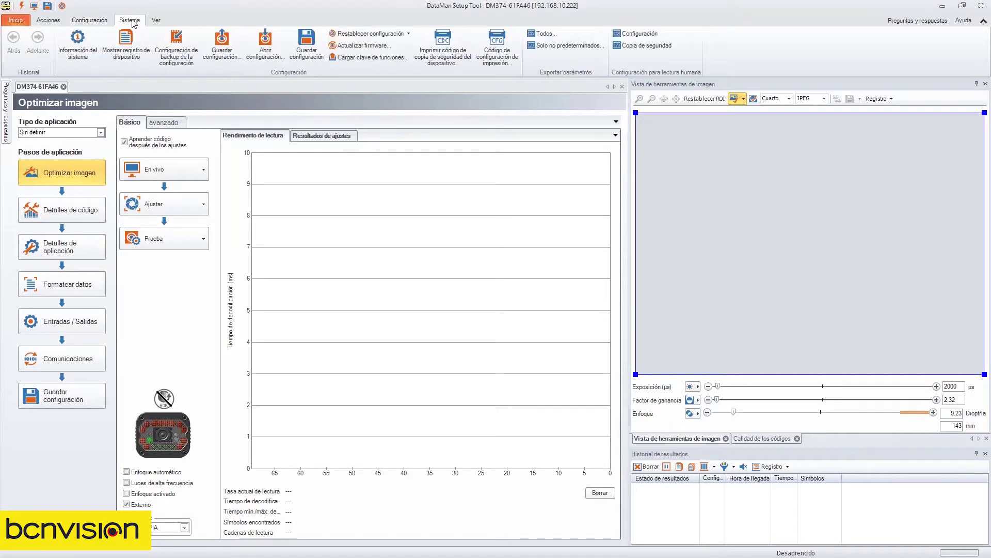
left_click(88, 61)
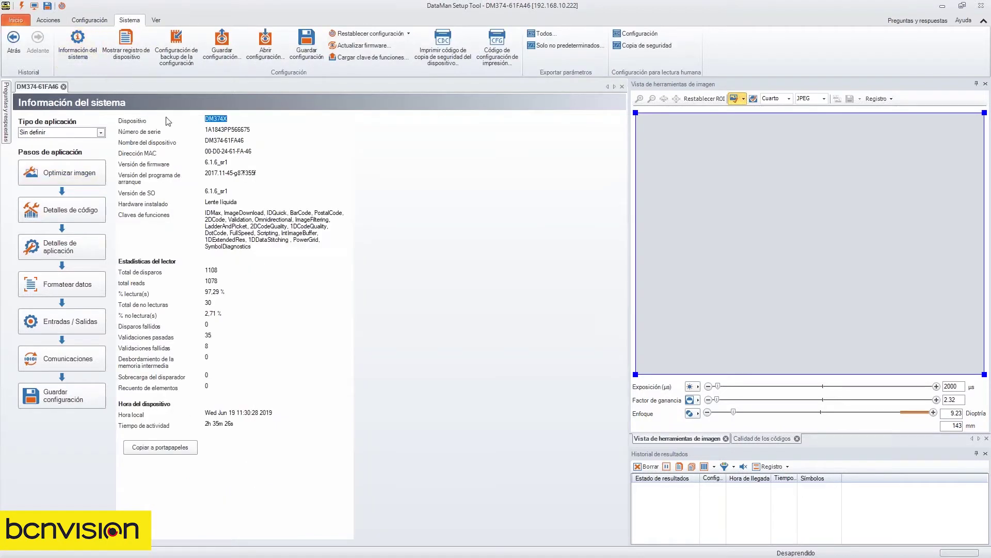
left_click(232, 120)
double_click(231, 120)
double_click(210, 131)
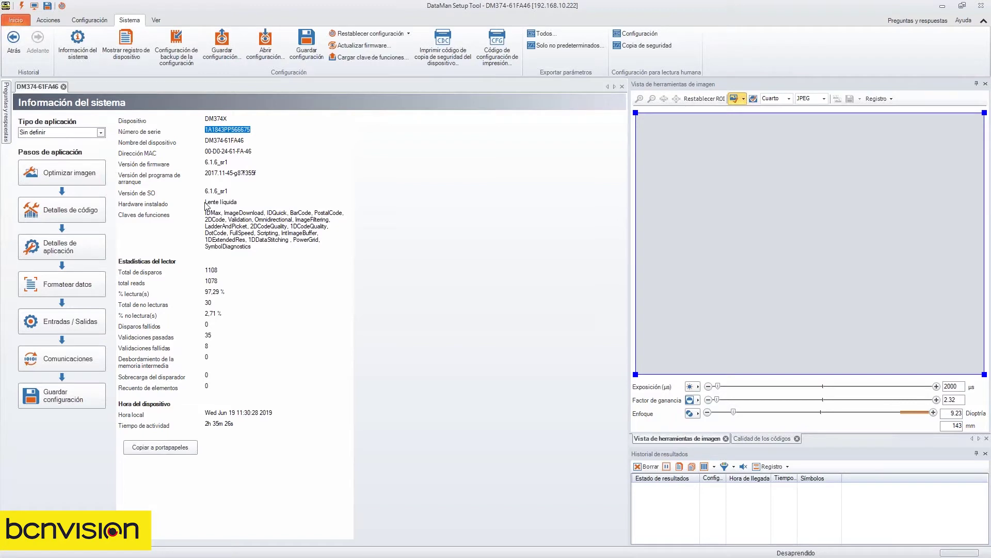
left_click_drag(205, 202, 242, 201)
left_click(240, 202)
left_click_drag(205, 212, 264, 246)
left_click(264, 249)
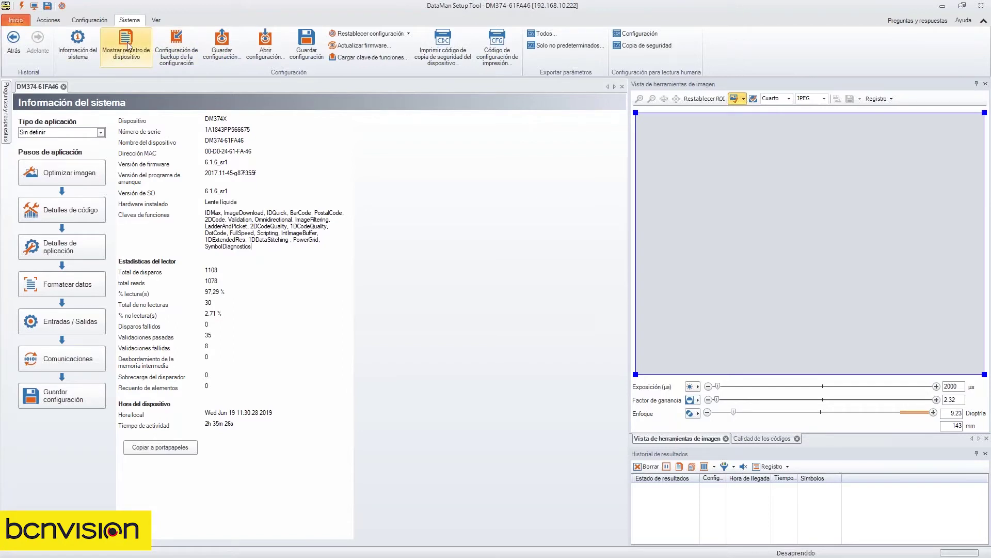
- View the device log with all its entries selected, and display the configuration backup settings
left_click(144, 61)
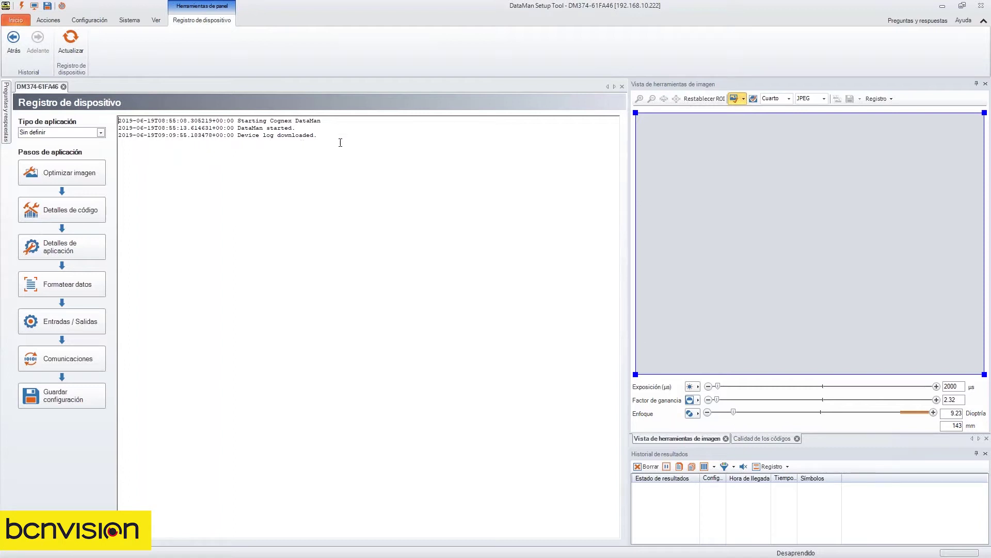
left_click_drag(340, 143, 159, 113)
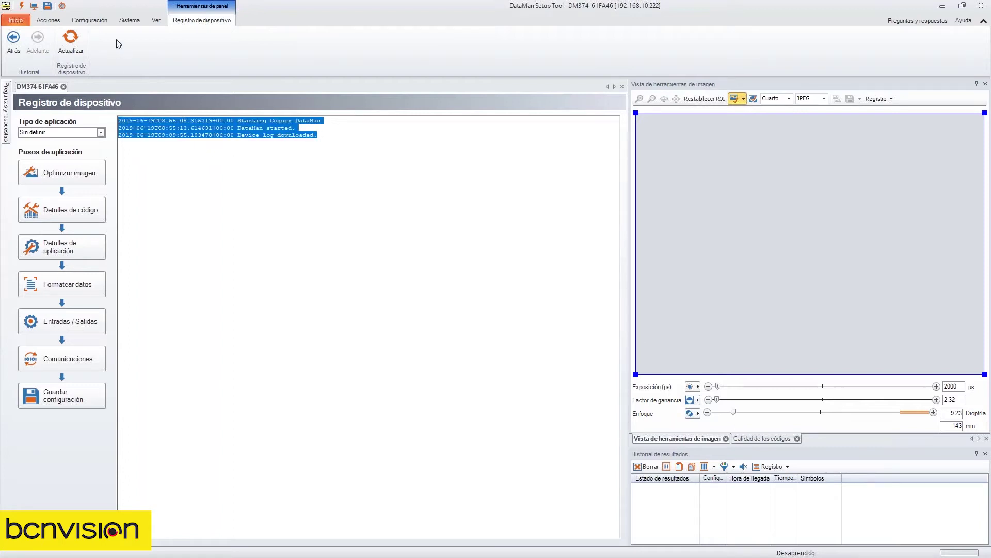
left_click(127, 21)
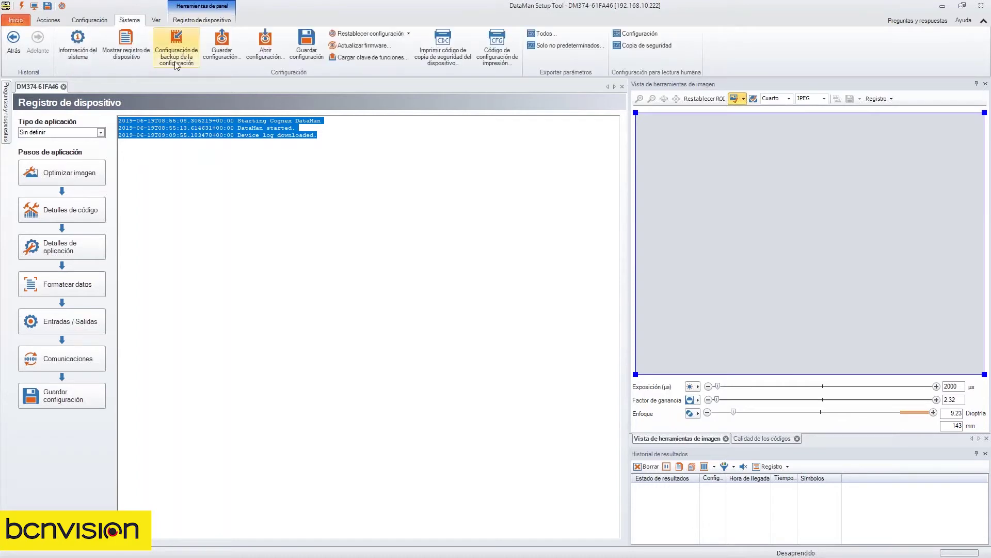
left_click(187, 37)
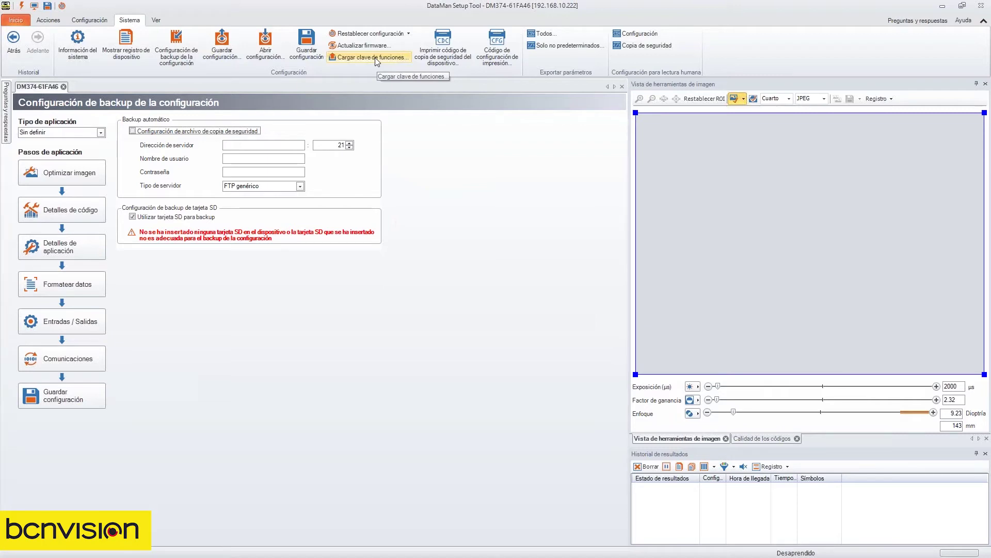
- Trigger a read, inspect the captured image enlarged in the separate image viewer, and close the viewer
left_click(156, 20)
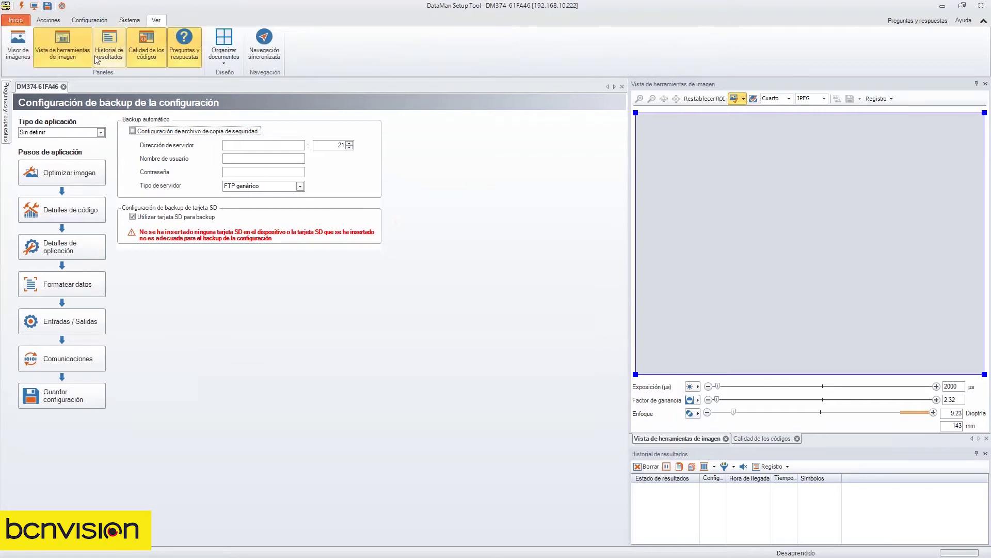
left_click(21, 6)
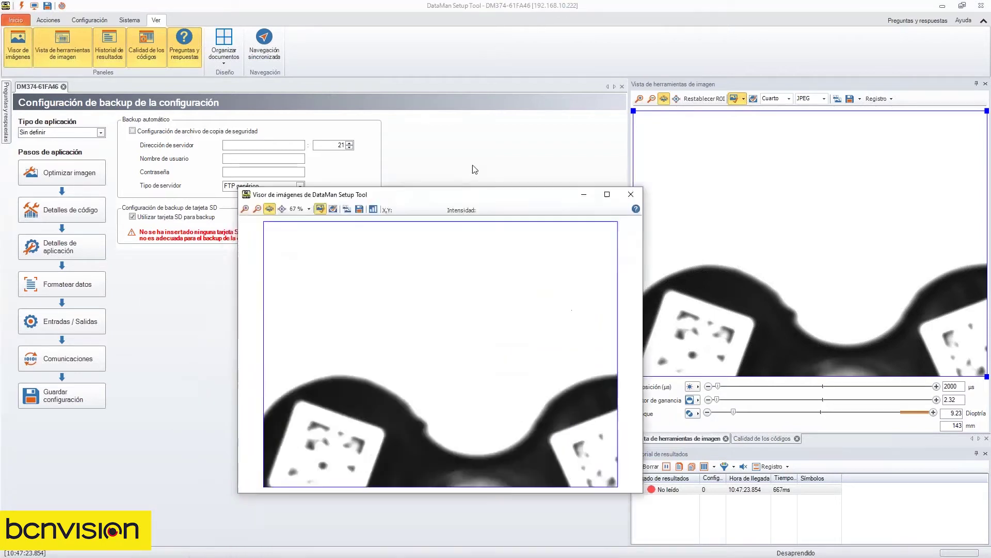
left_click(622, 92)
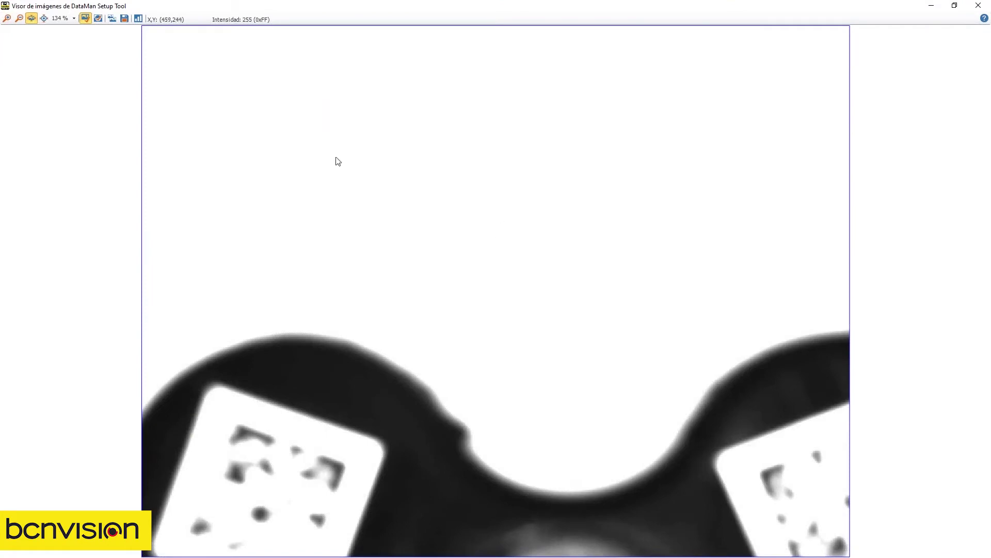
left_click(979, 6)
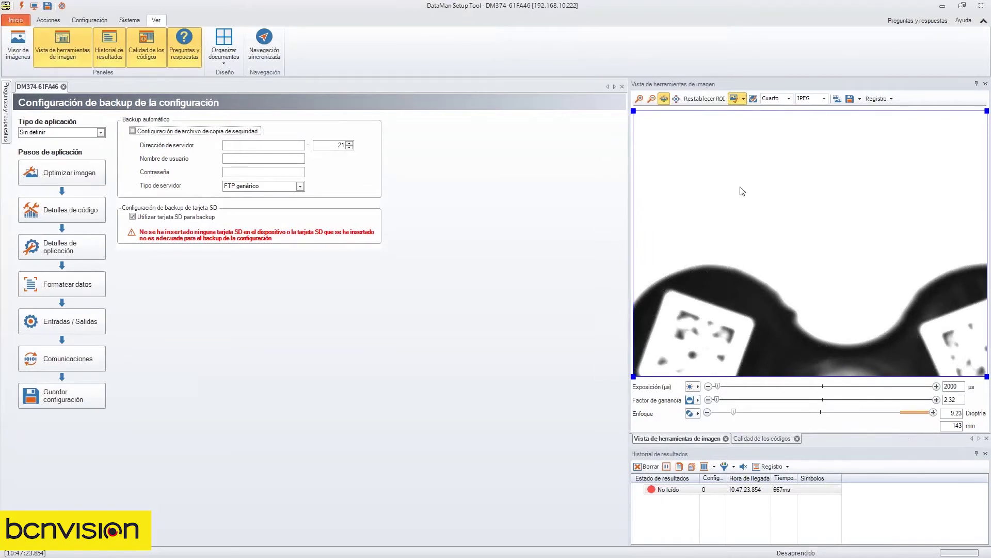
- Shrink the region of interest on the captured image from two opposite corners, and reset it to the full image
left_click(640, 99)
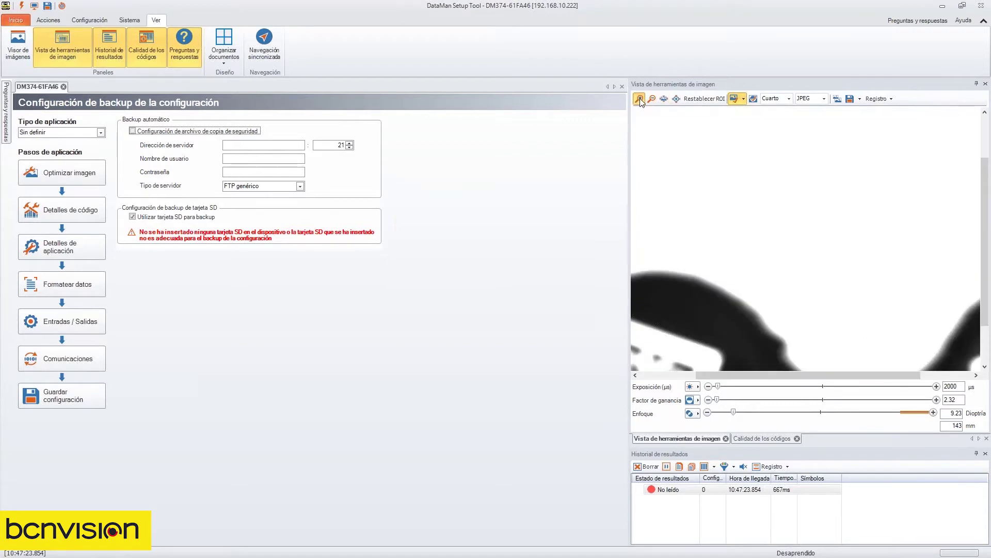
left_click(663, 99)
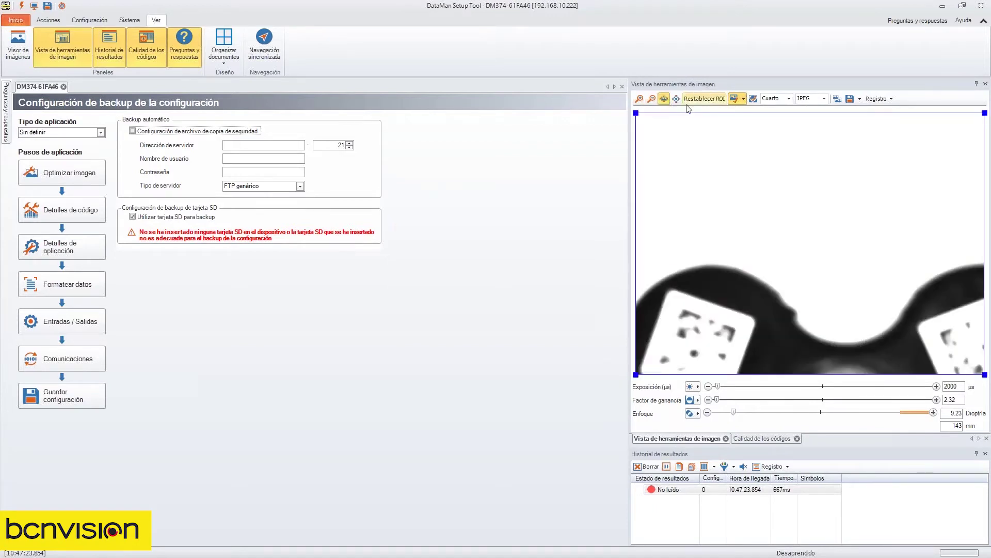
left_click_drag(636, 107, 697, 166)
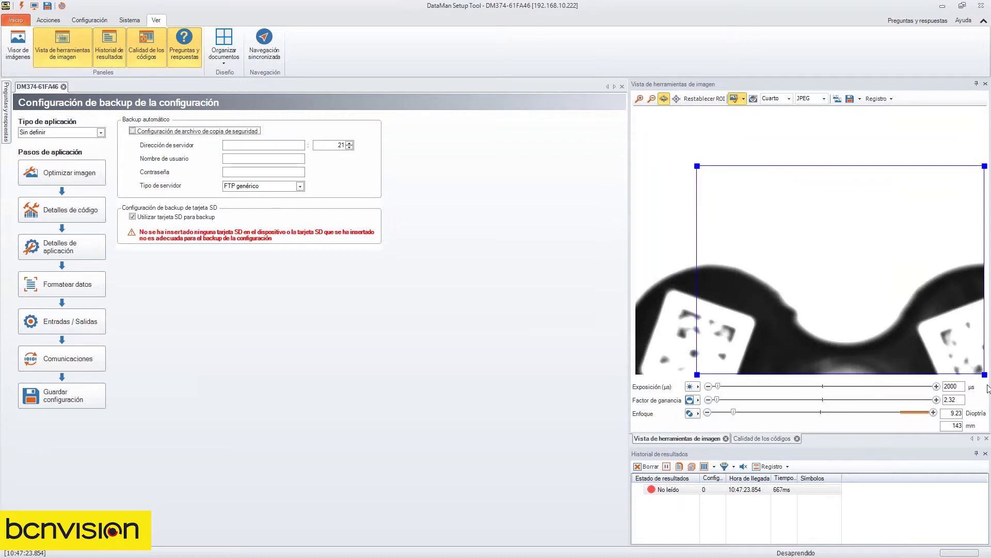
left_click_drag(985, 374, 907, 345)
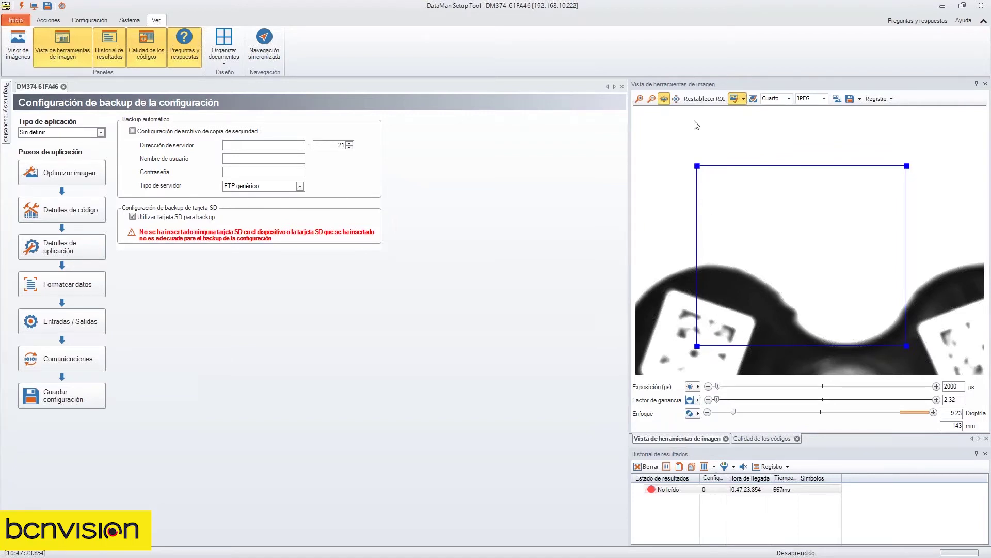
left_click(701, 99)
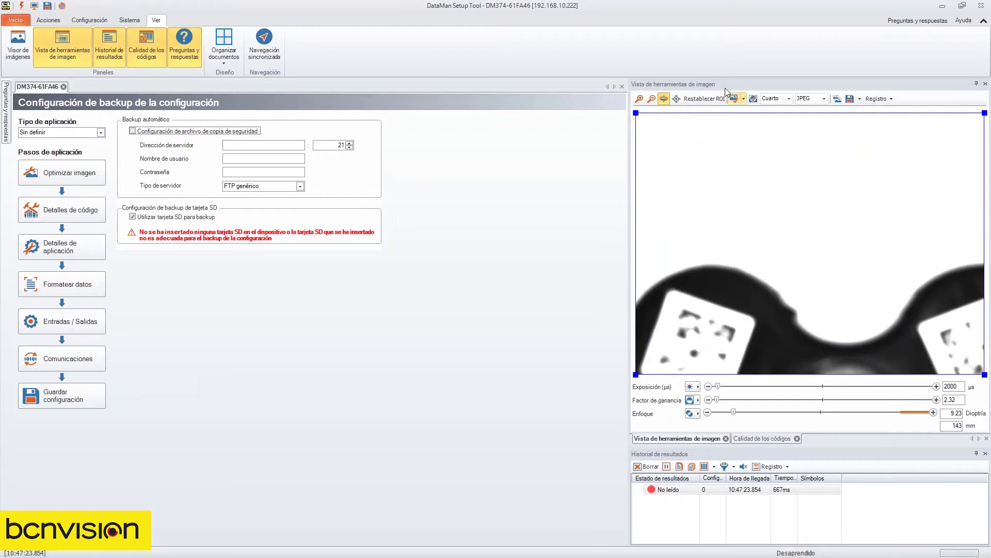
- View the "Transferir todas las imágenes" option and the code quality view, and return to the image tools view
left_click(745, 99)
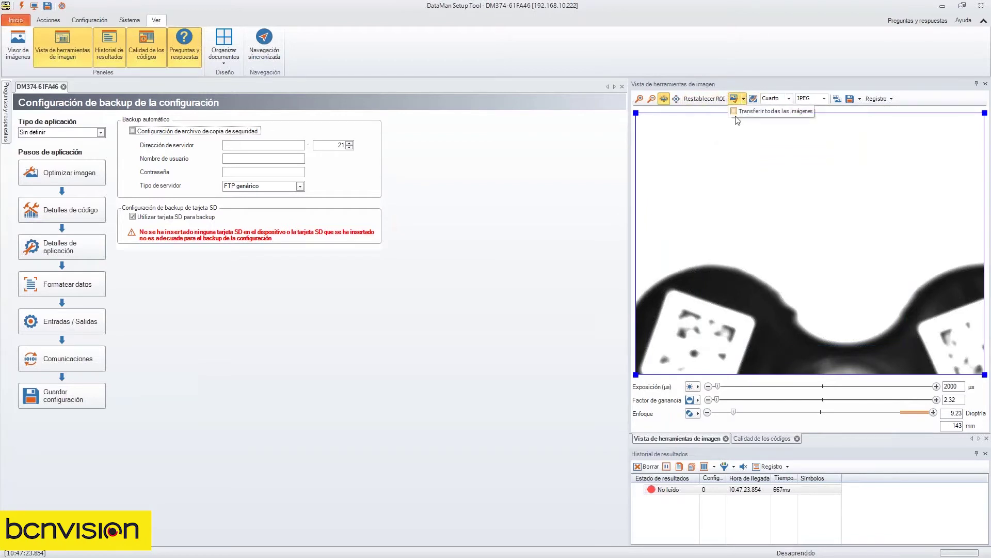
left_click(735, 111)
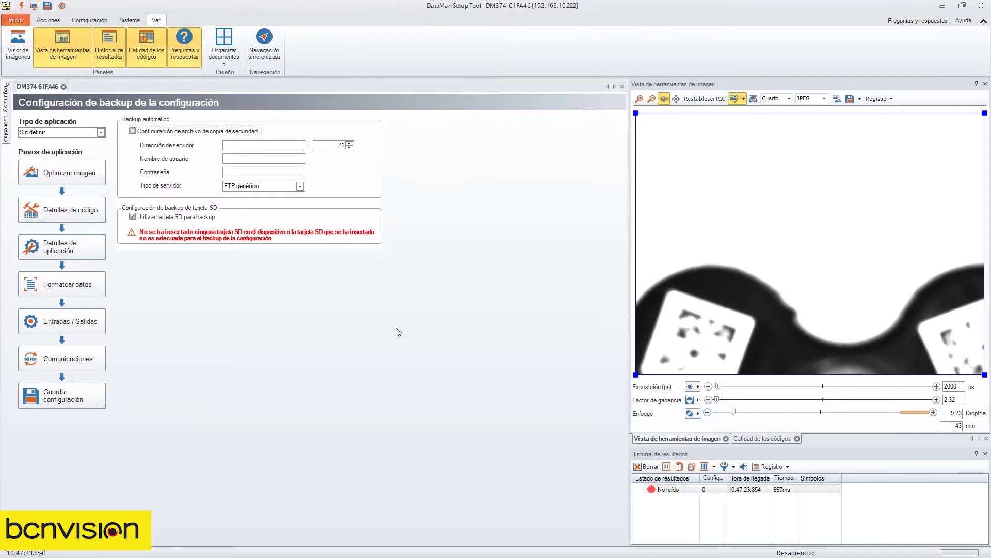
left_click(760, 439)
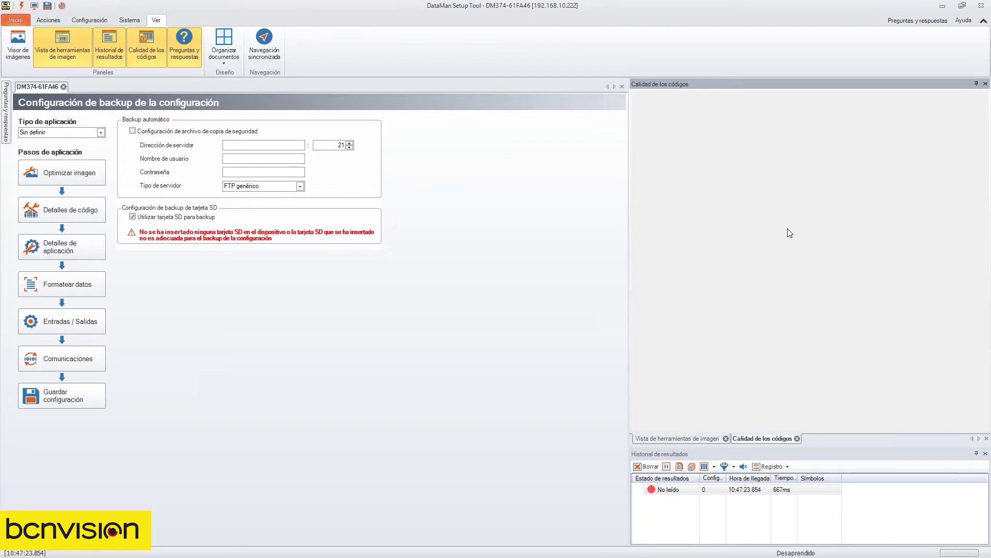
left_click(676, 439)
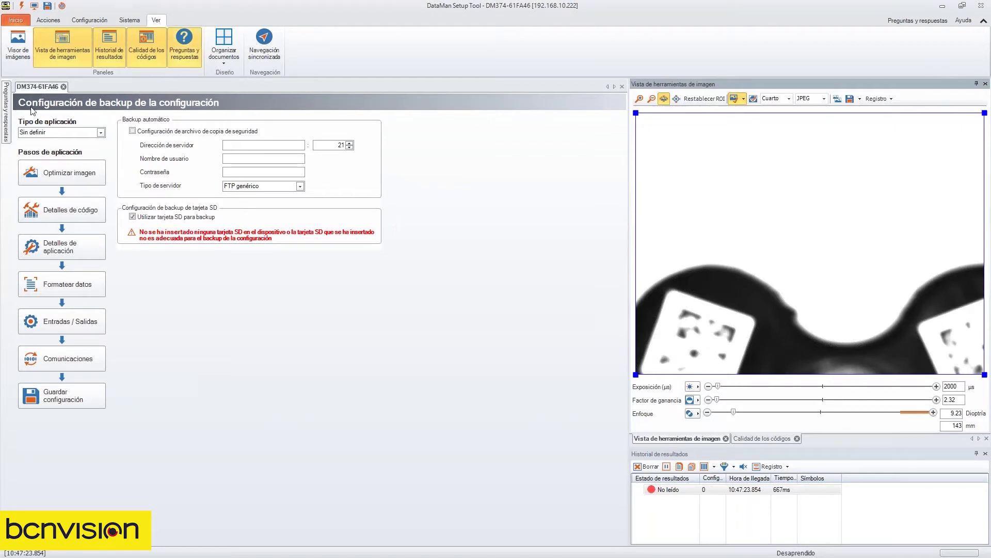
- Keep the questions and answers help permanently displayed, and read what can be configured in the Detalles de aplicación step
mouse_move(6, 113)
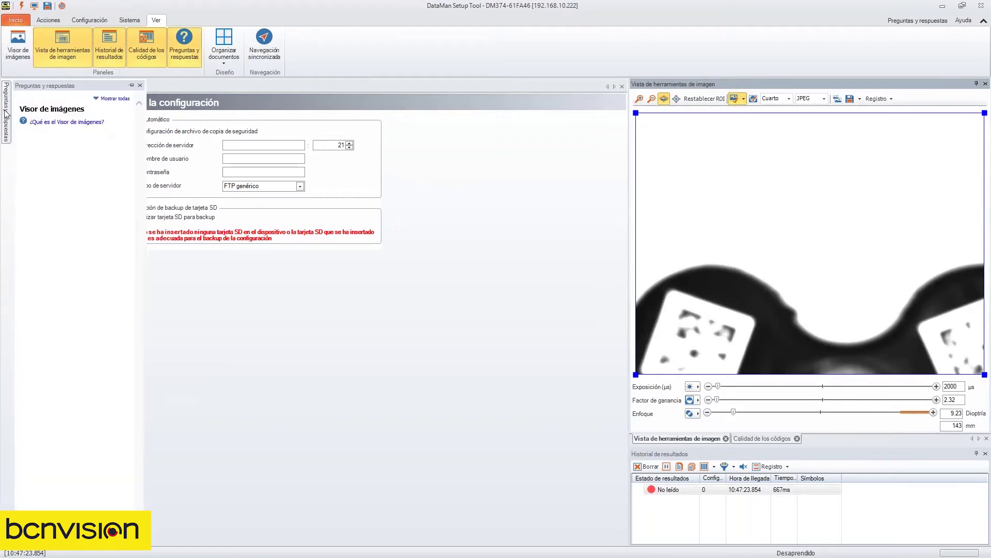
left_click(131, 86)
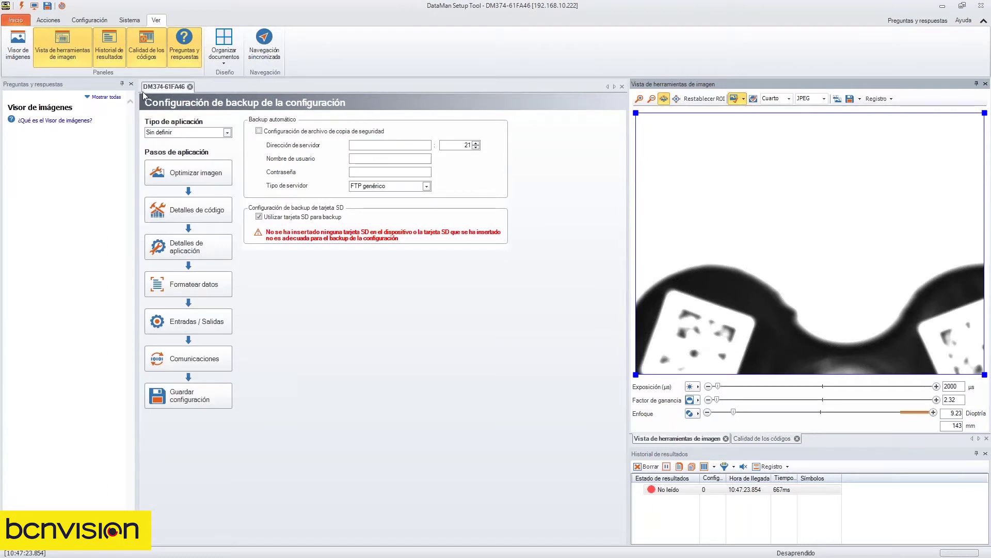
left_click(90, 20)
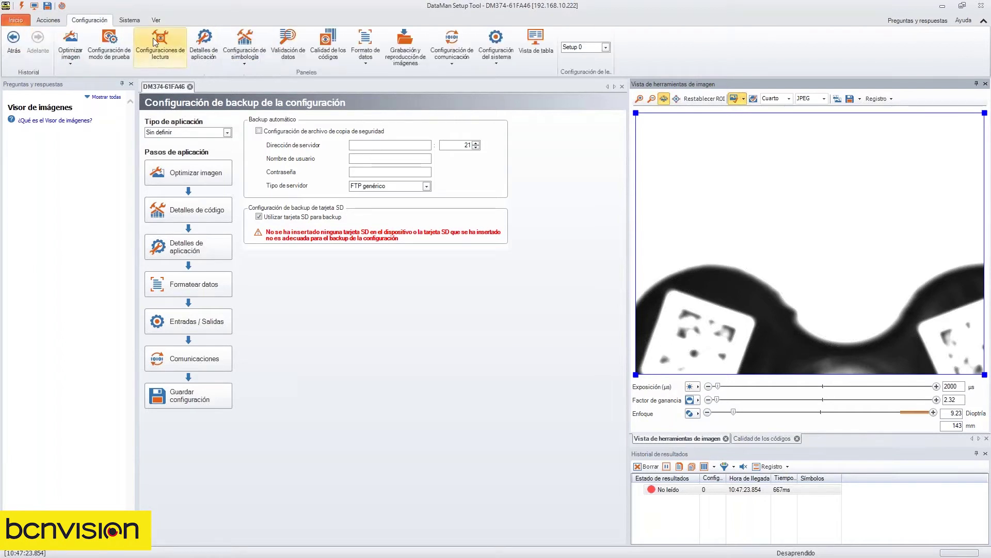
left_click(197, 48)
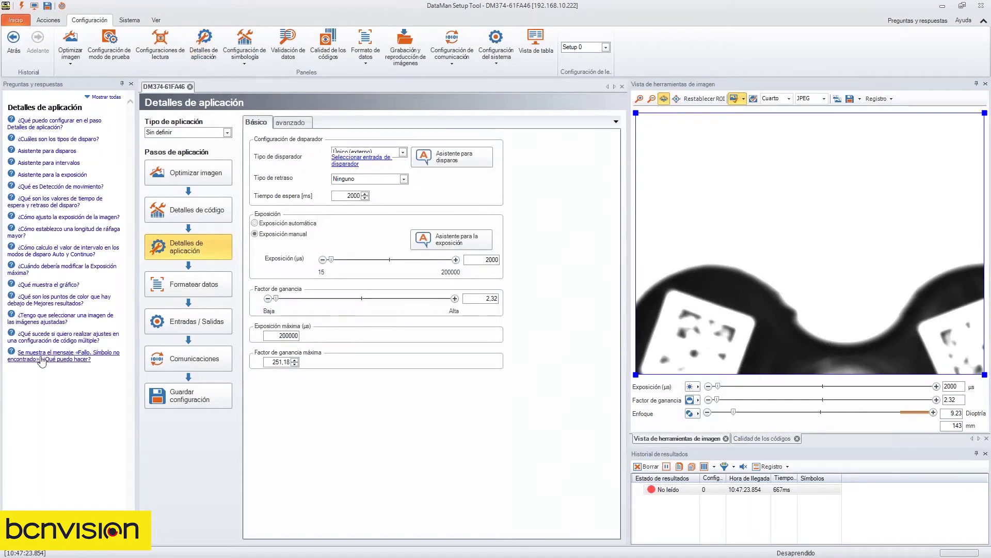
left_click(57, 120)
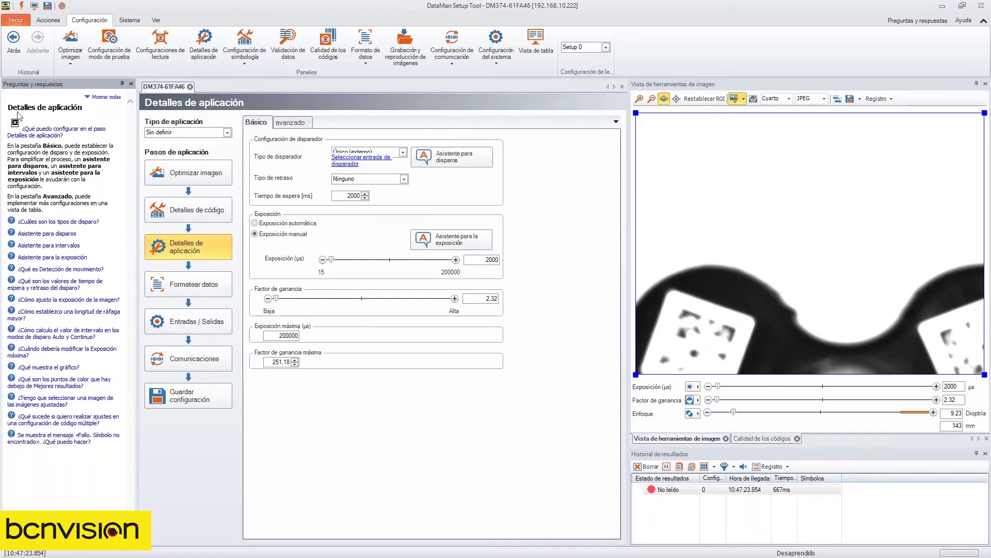
- View the code symbology settings and the list of help manuals, and set the questions and answers help back to auto-hide
left_click(250, 39)
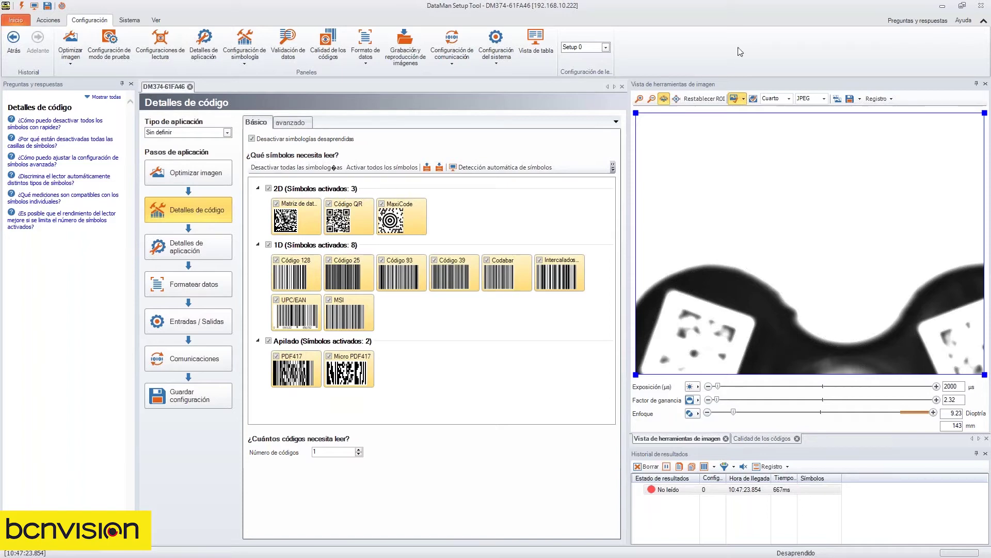
left_click(967, 23)
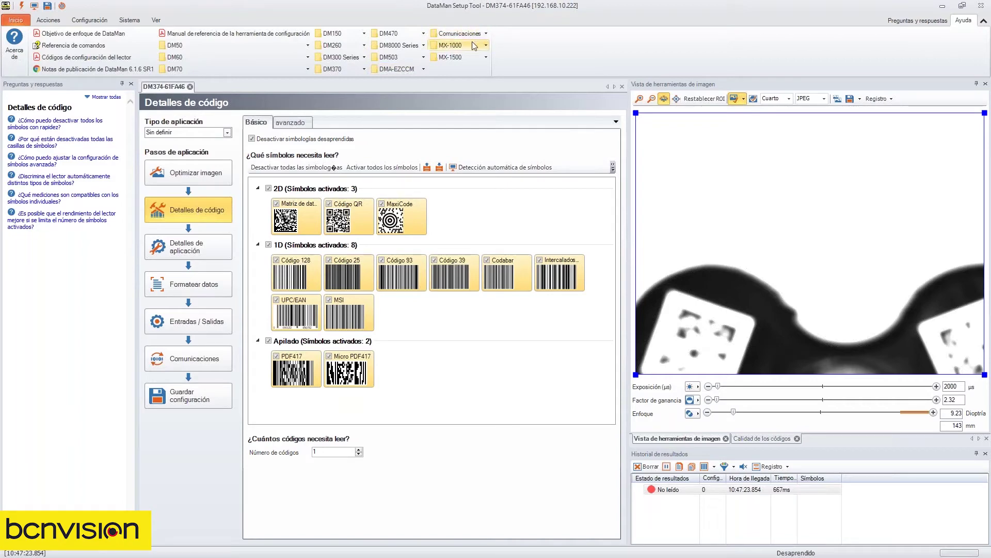
left_click(158, 22)
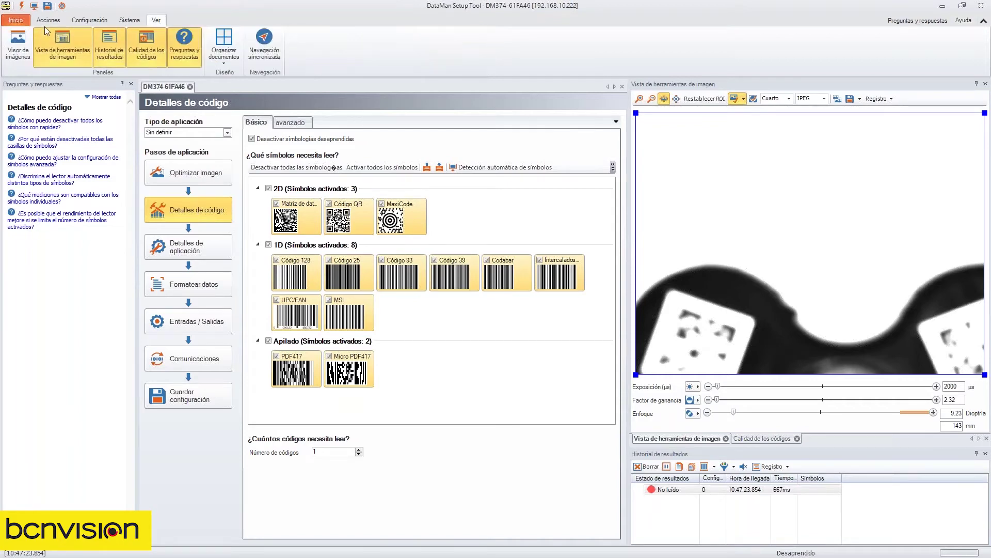
left_click(47, 25)
left_click(120, 83)
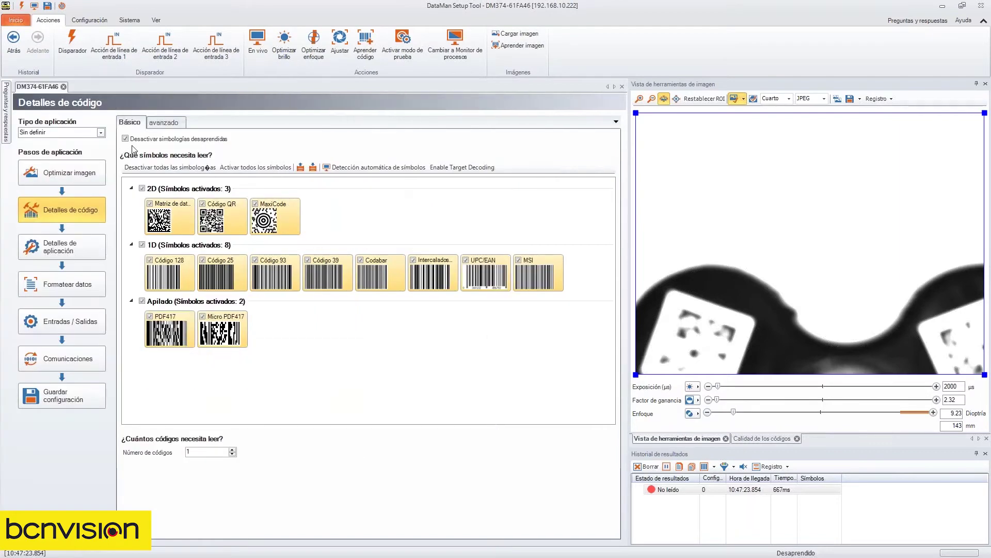
- Capture a new image with live video in the Optimizar imagen step, and set the application type to En movimiento
left_click(75, 172)
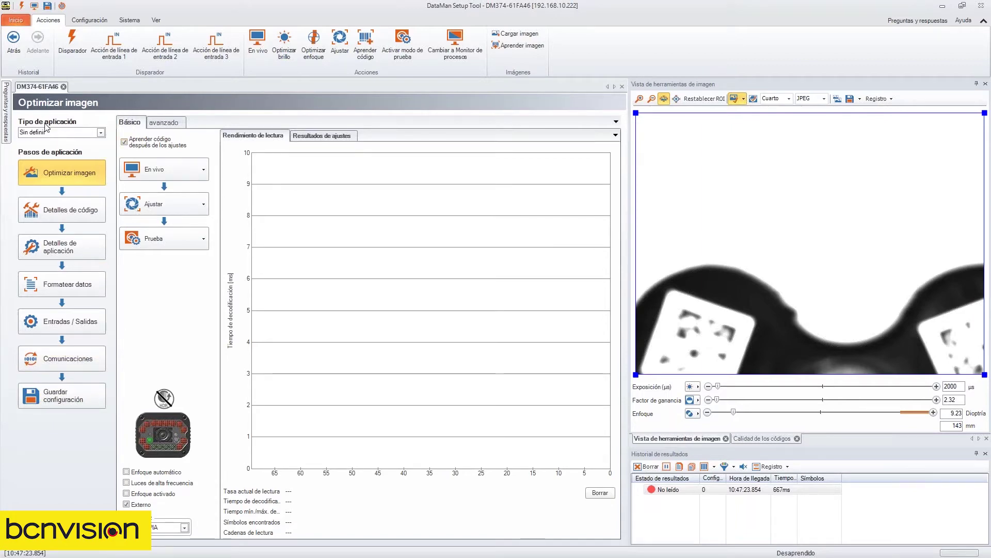
left_click(35, 7)
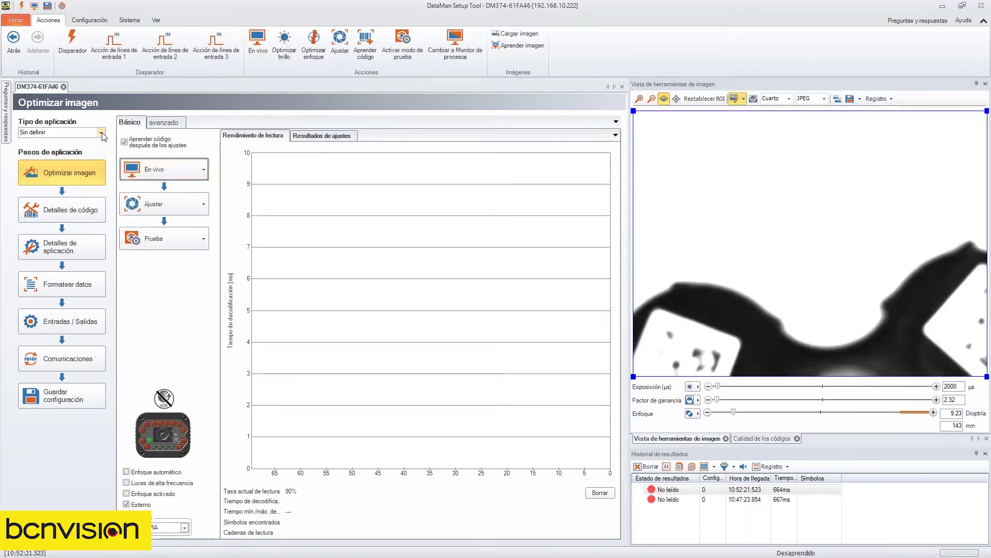
left_click(101, 133)
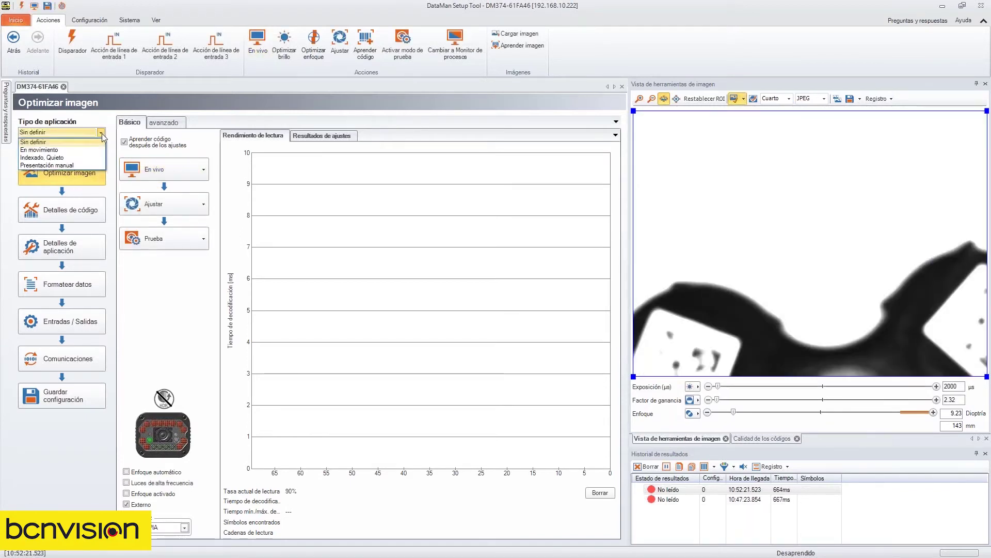
left_click(77, 151)
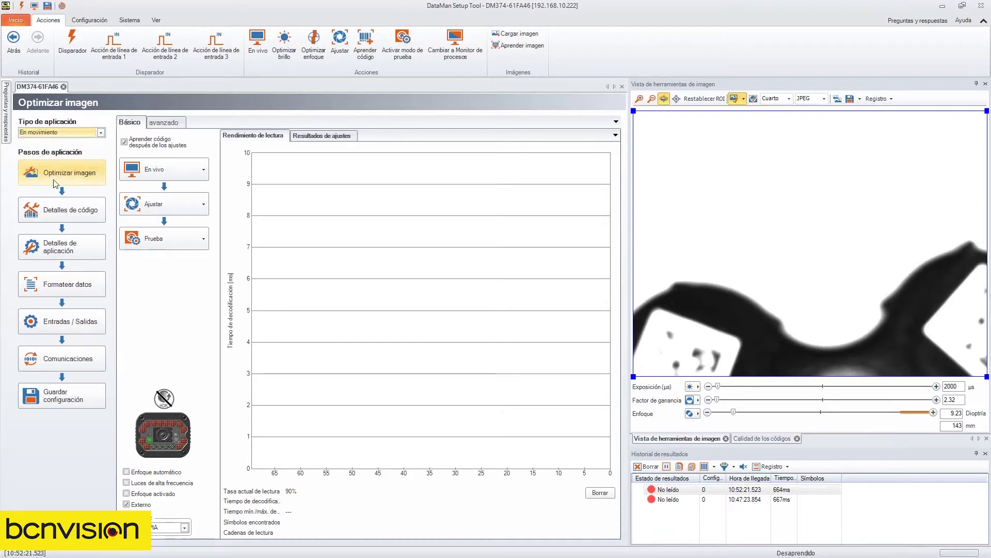
- Frame a single code in view using live video, and review the tuning options for light, exposure, focus and code learning
left_click(60, 174)
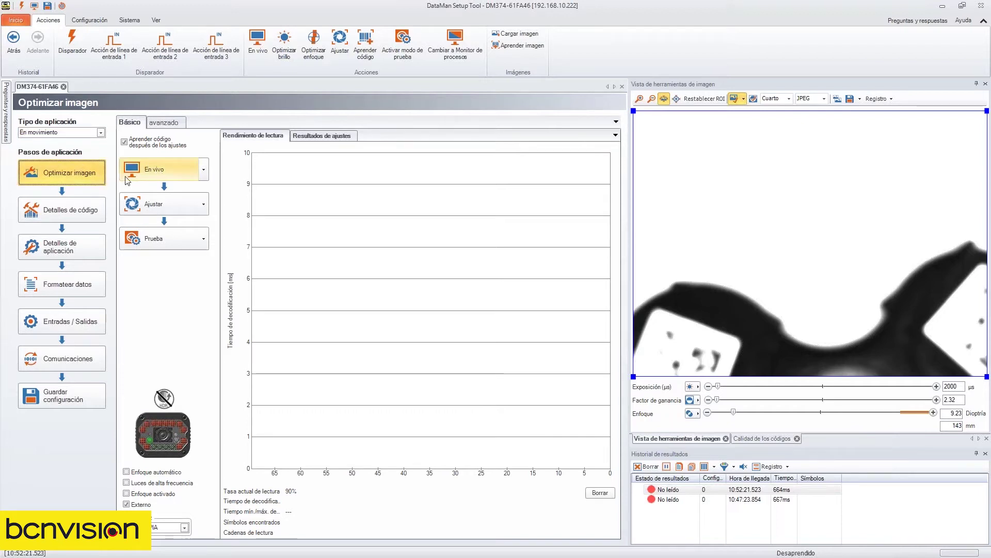
left_click(149, 168)
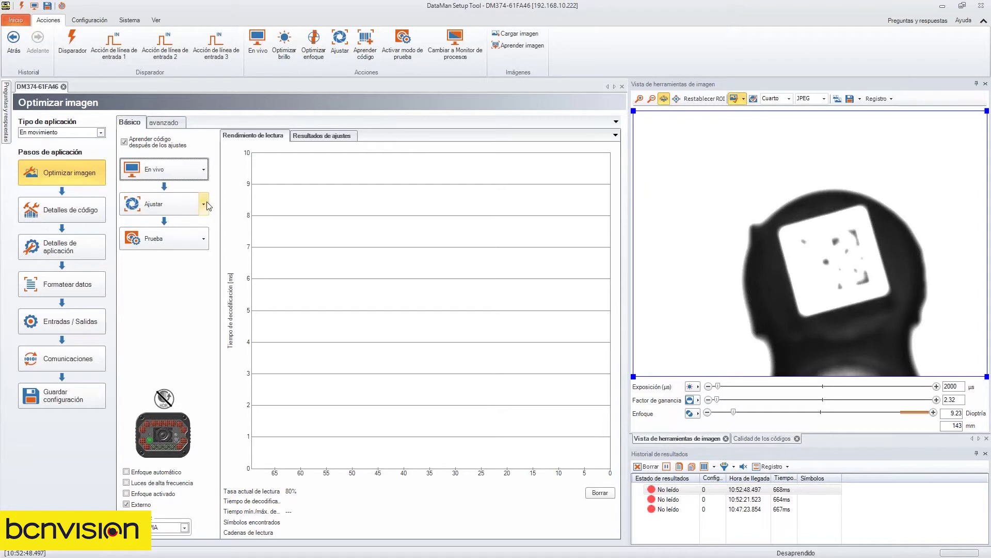
left_click(204, 204)
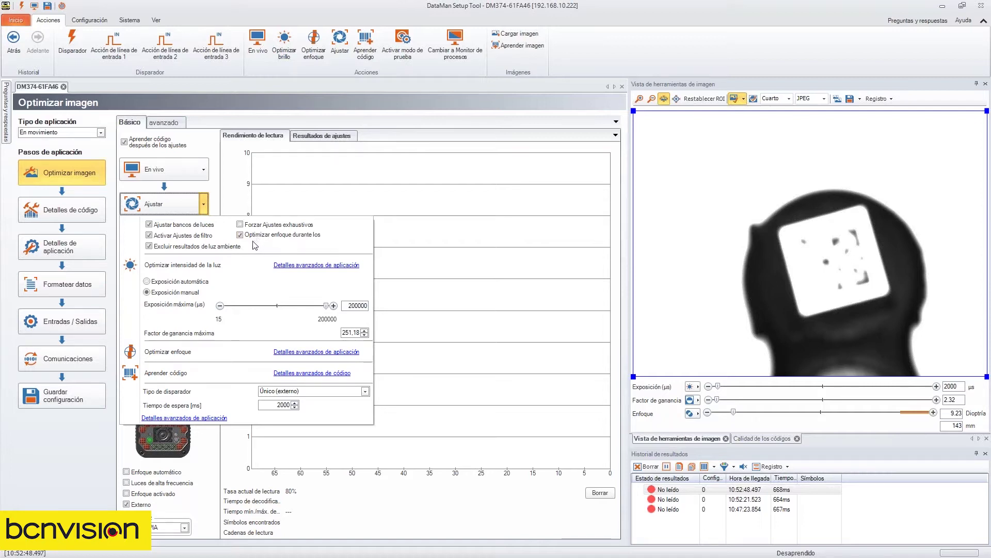
mouse_move(137, 267)
left_click(216, 453)
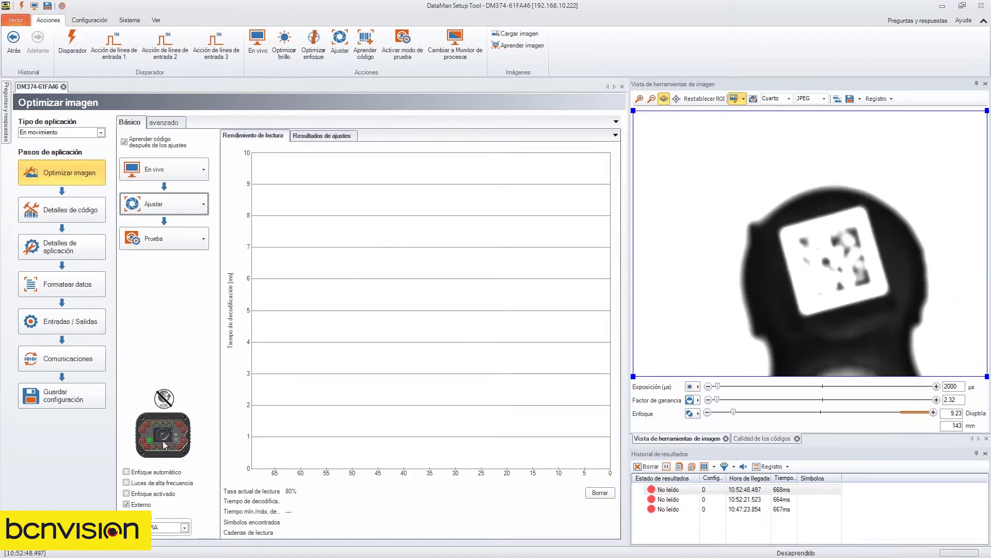
- Review the HDR modes leaving HDR as Desactivado, and turn off the Externo lighting option
left_click(164, 398)
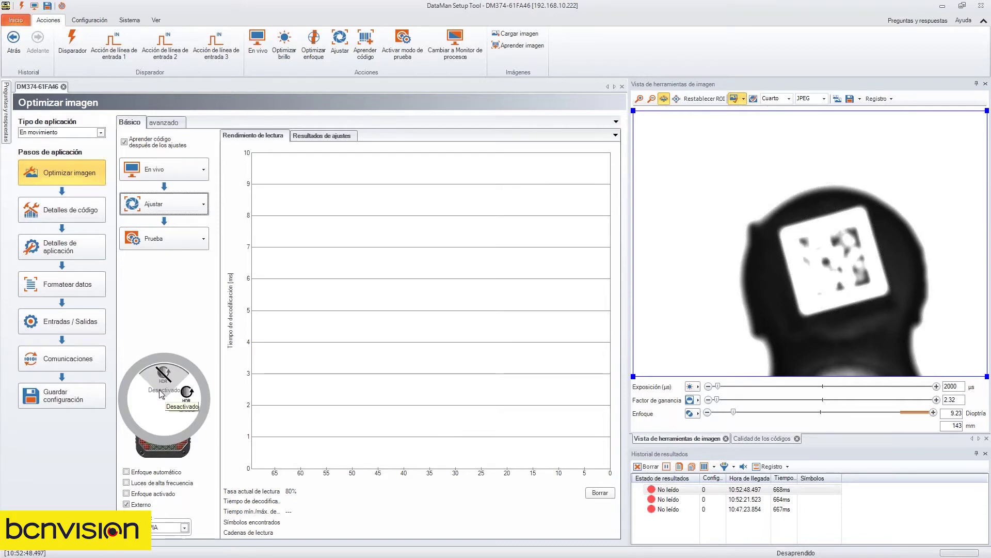
left_click(161, 394)
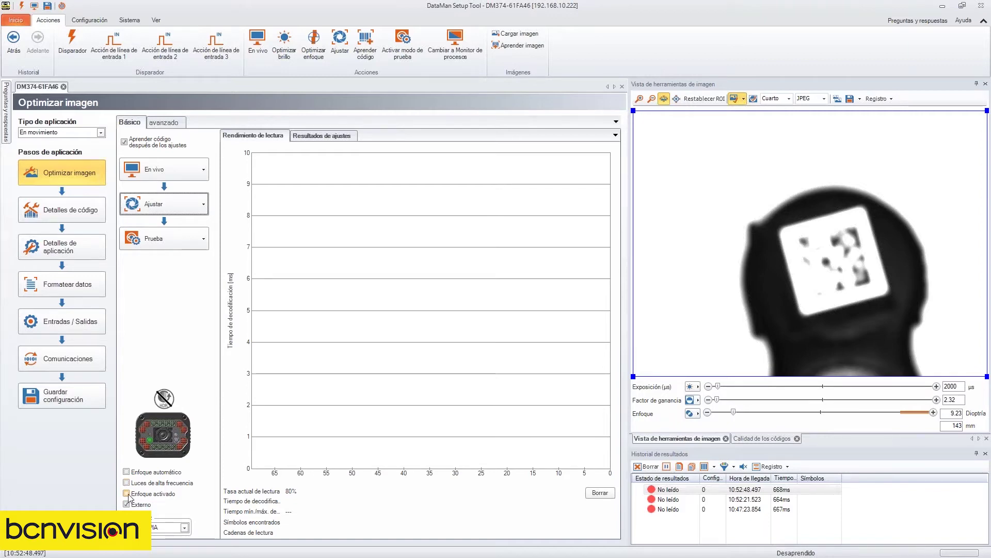
left_click(127, 493)
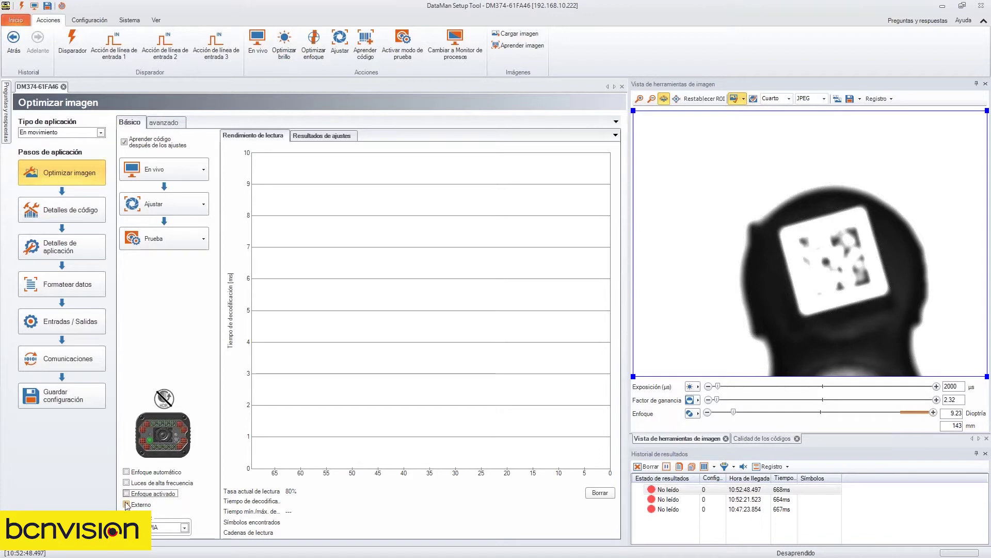
left_click(126, 504)
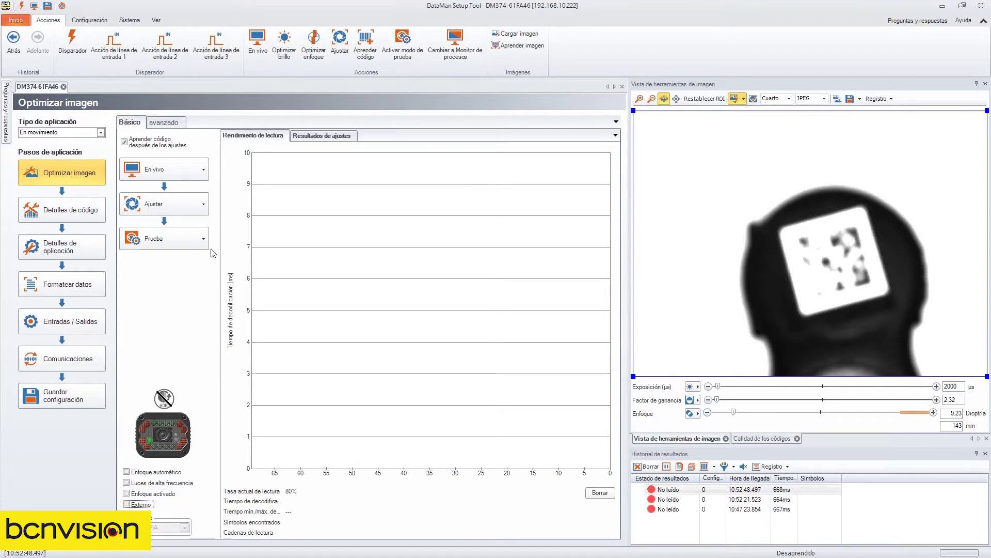
- Tune the reader on the framed Data Matrix code, applying the selected tuning result, and trigger several reads
left_click(143, 204)
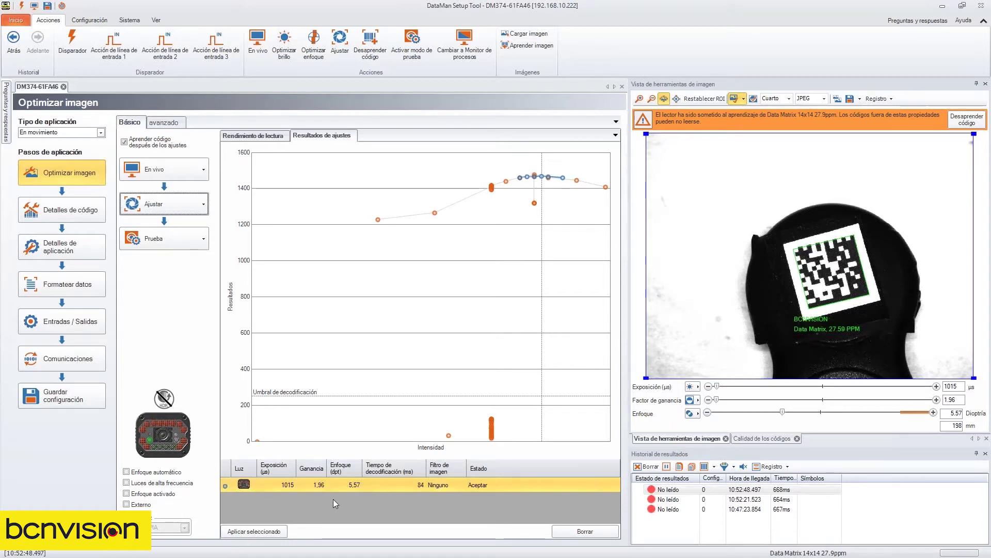
left_click(253, 533)
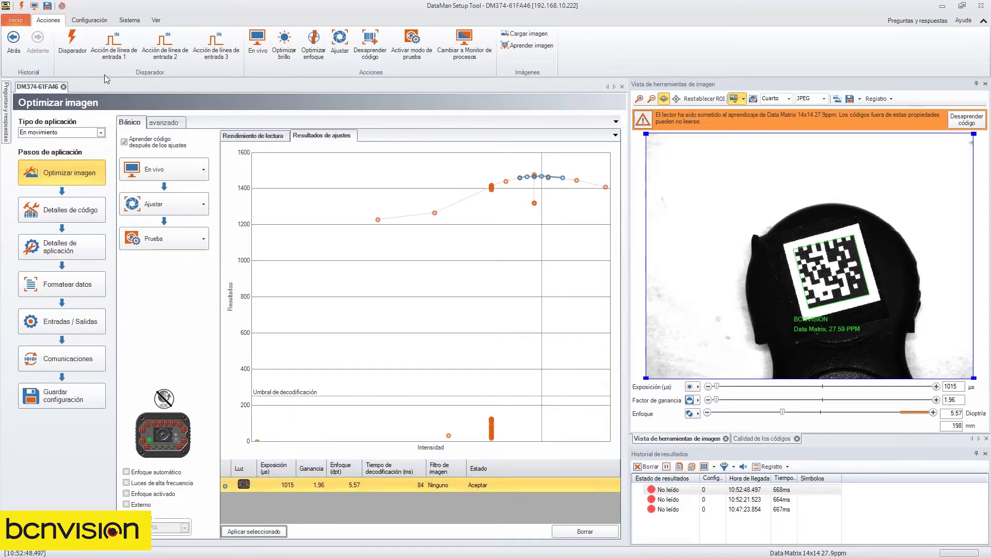
left_click(22, 6)
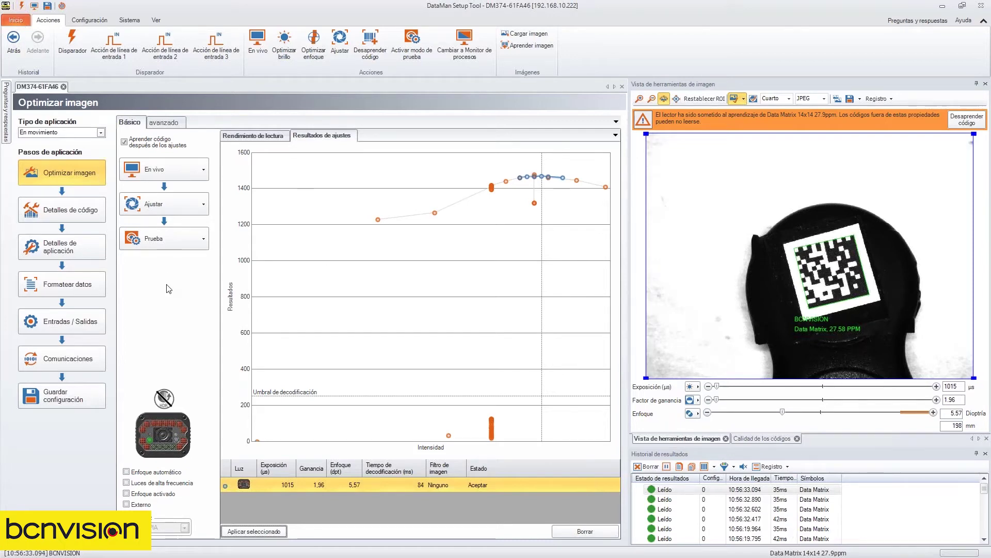
- Display the code details, and examine the decoded Data Matrix code enlarged in the image view
left_click(63, 217)
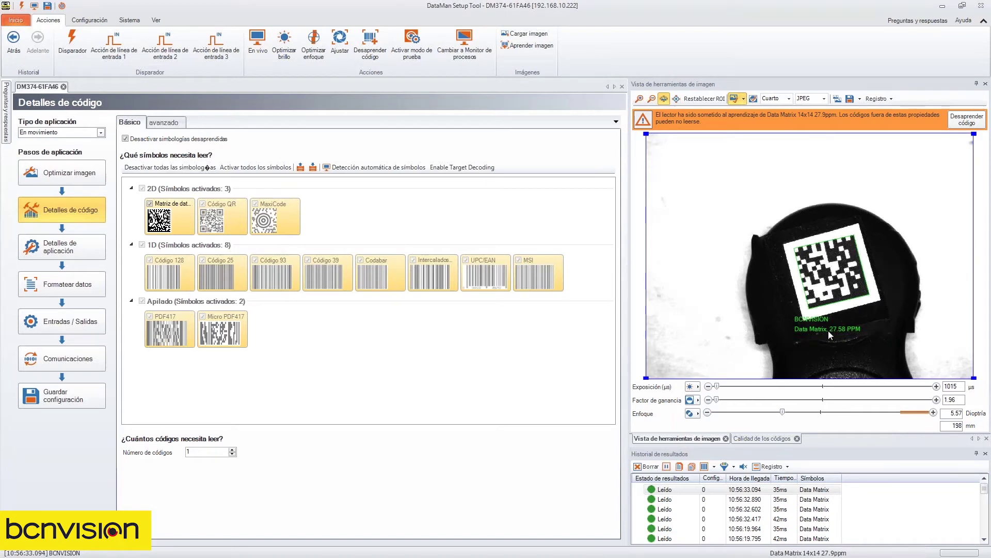
scroll(807, 248, "up", 4)
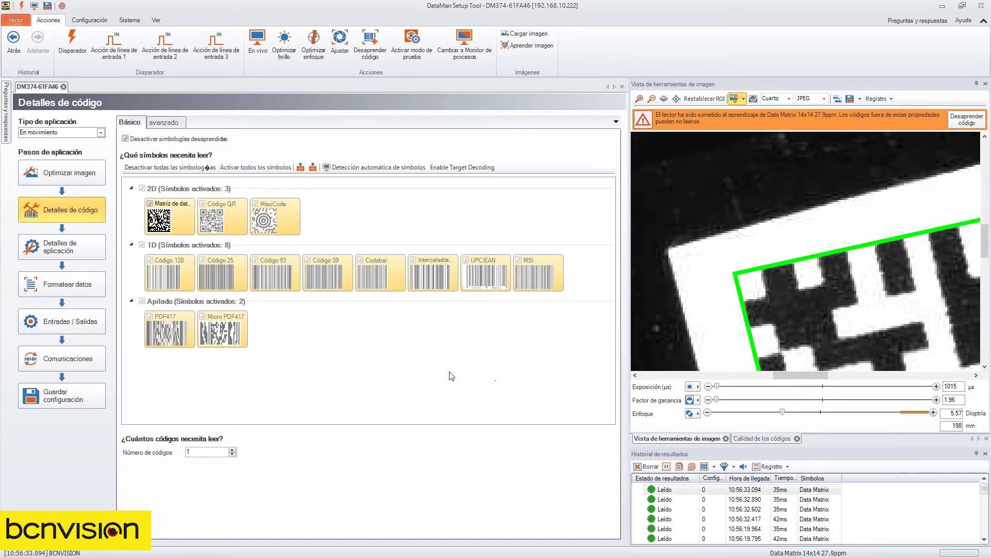
- Fit the whole image in the view, display the application details, and show the available trigger types
left_click(664, 98)
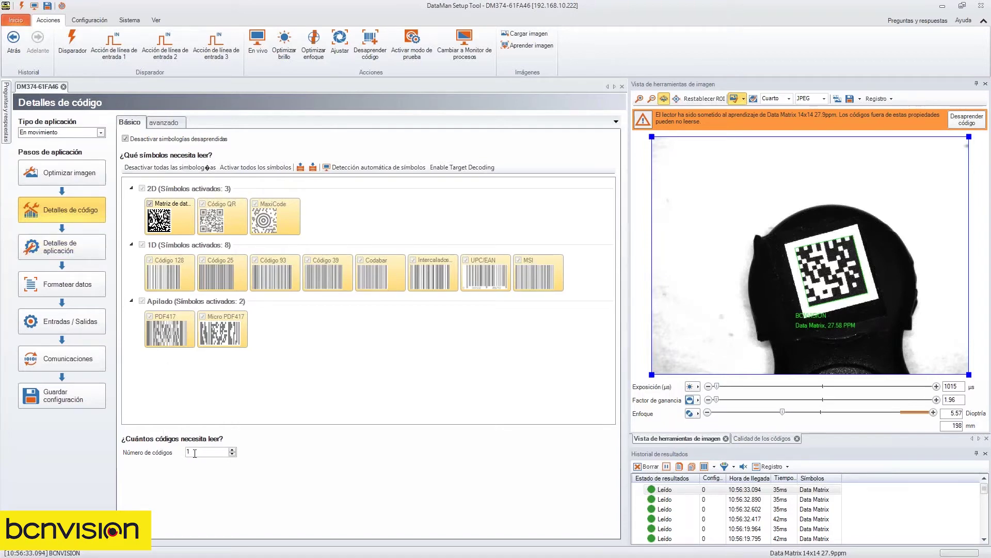
left_click(70, 252)
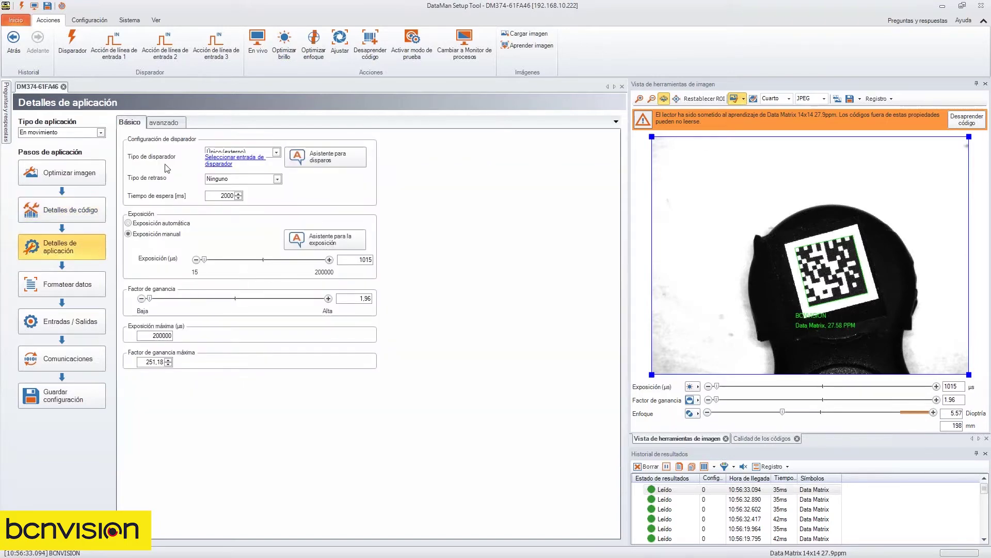
left_click(277, 155)
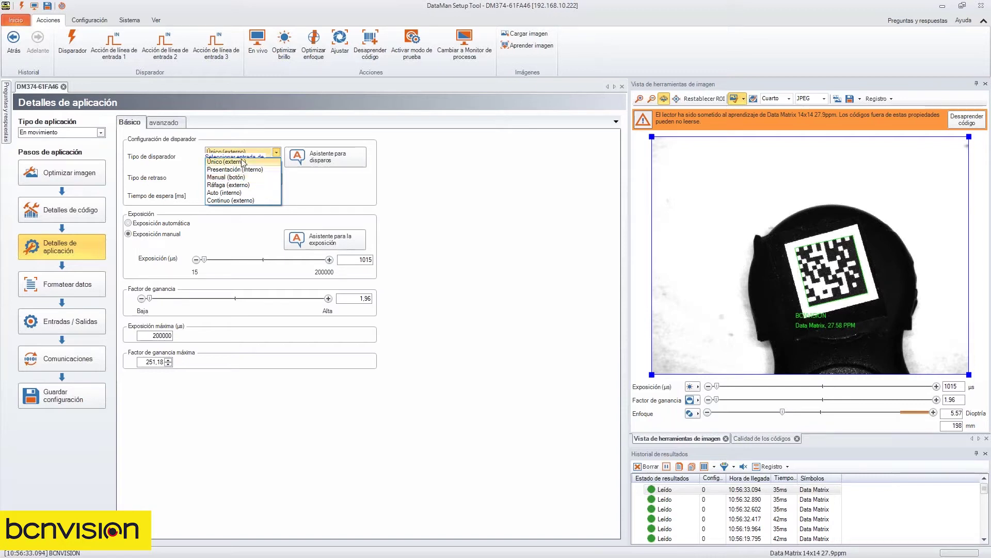
- Trigger repeated single reads with the Único (externo) trigger type, and review the other trigger types without changing the selection
left_click(73, 43)
left_click(73, 43)
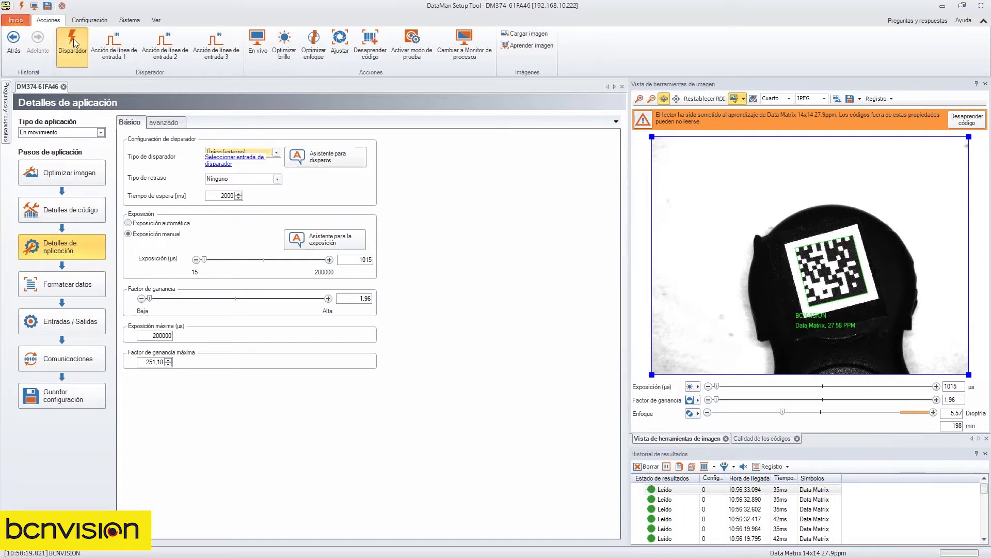
left_click(73, 44)
left_click(75, 42)
left_click(75, 41)
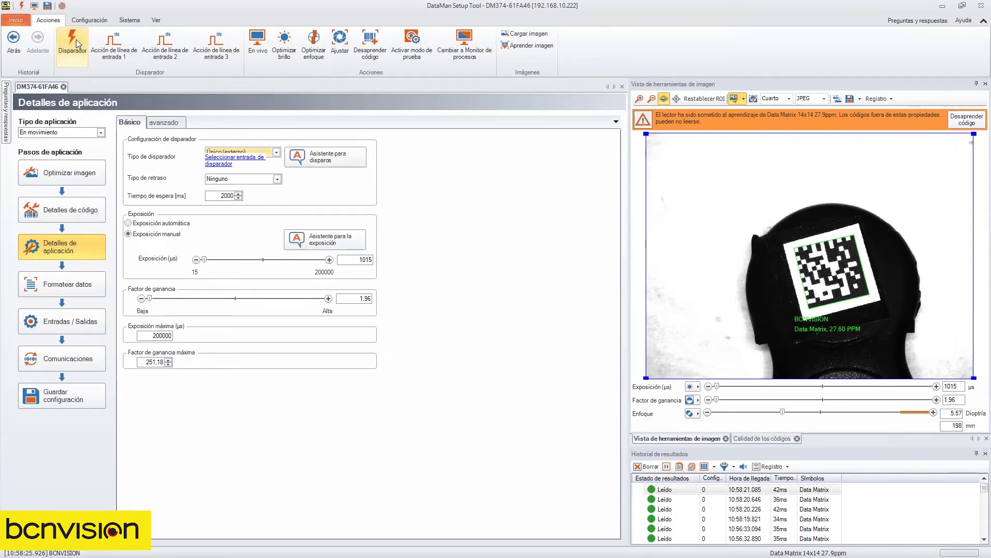
left_click(76, 40)
left_click(76, 40)
left_click(76, 39)
left_click(76, 39)
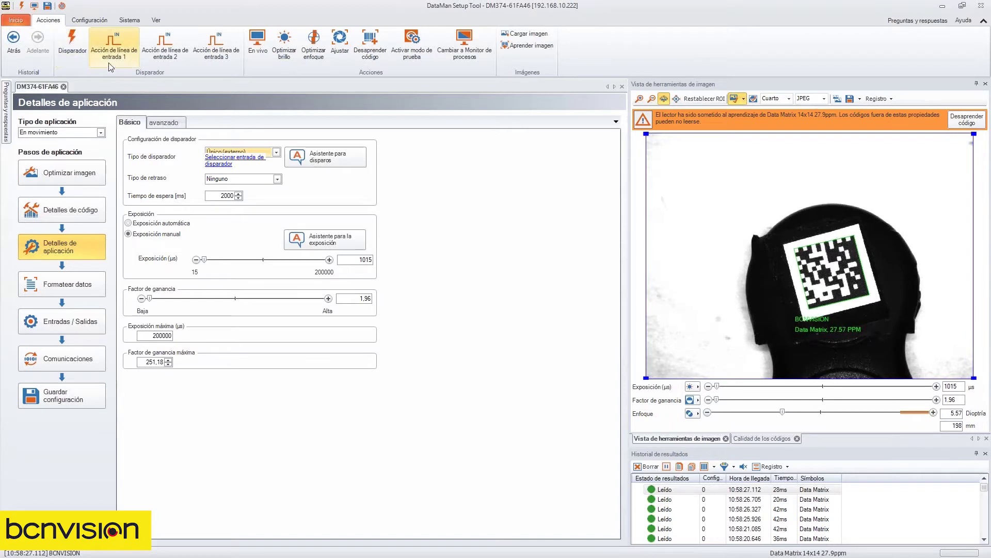
left_click(276, 152)
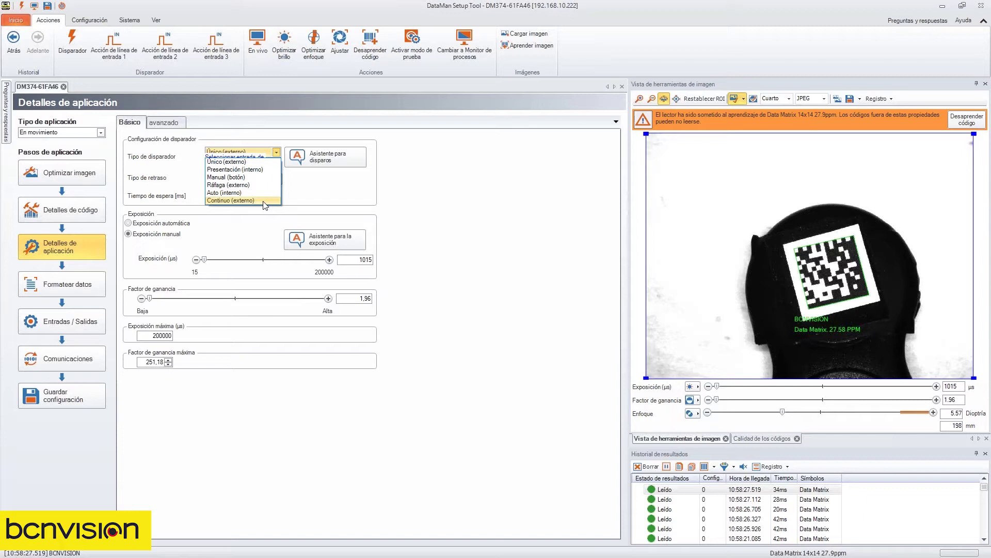
left_click(345, 193)
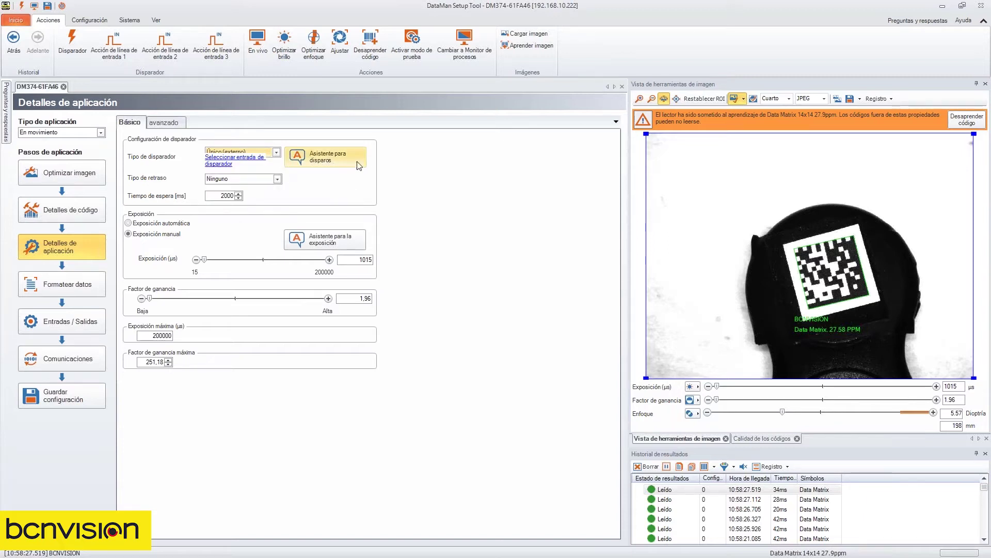
- Compare the Externo and Interno sources in the trigger assistant, and save Auto (interno) as the trigger mode
left_click(331, 163)
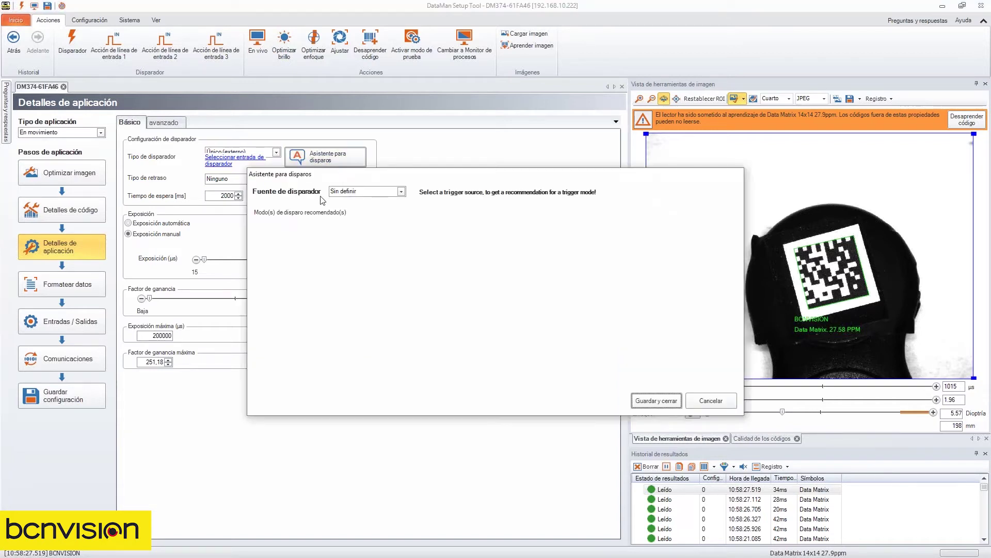
left_click(401, 192)
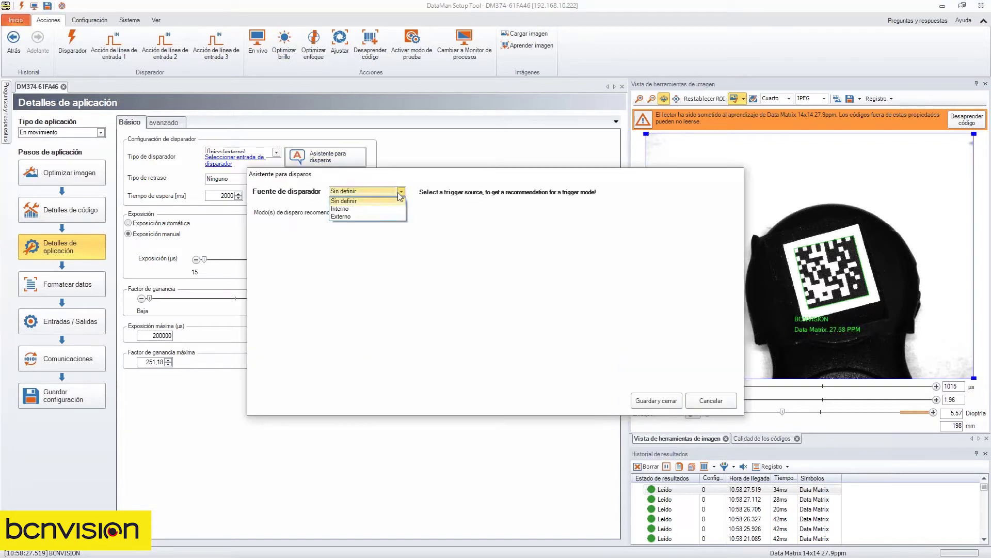
left_click(351, 217)
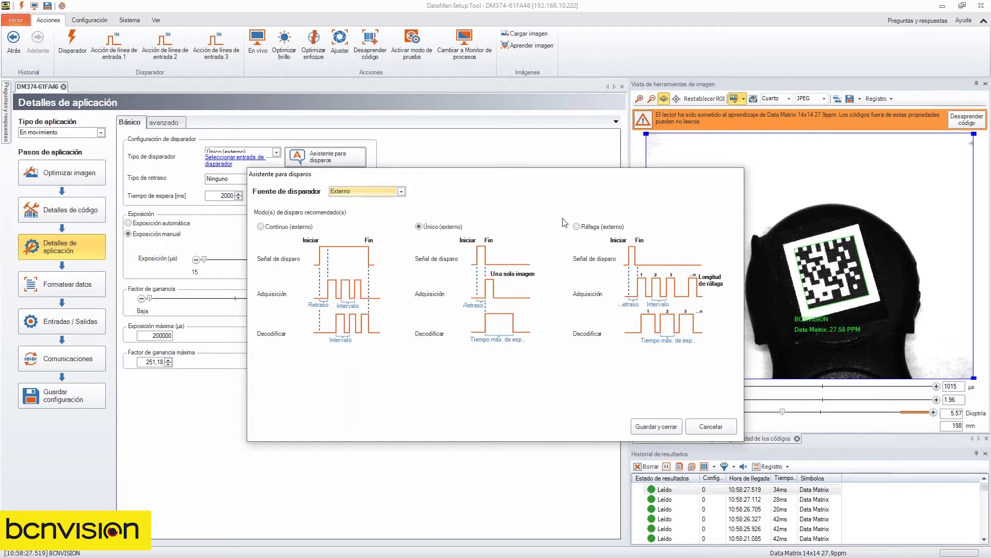
left_click(401, 192)
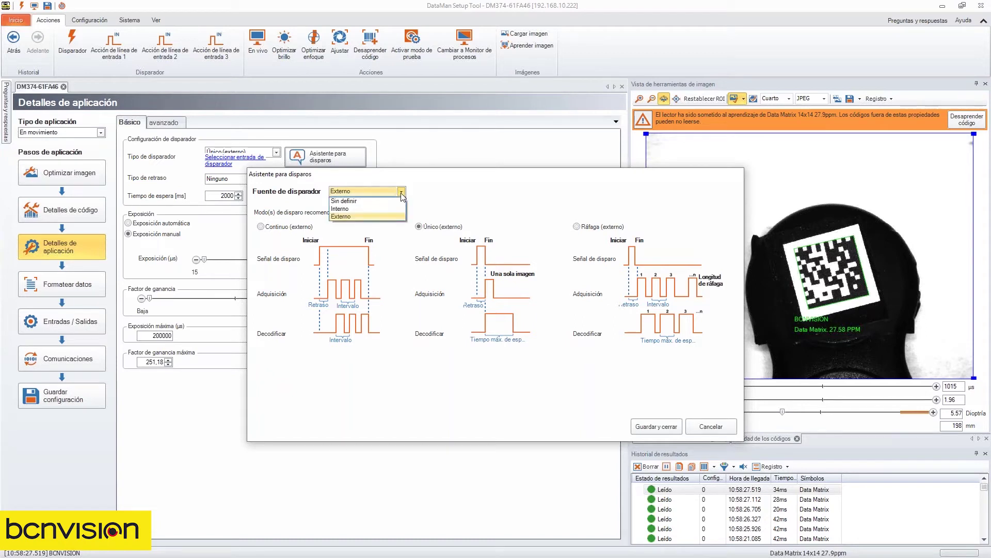
left_click(371, 209)
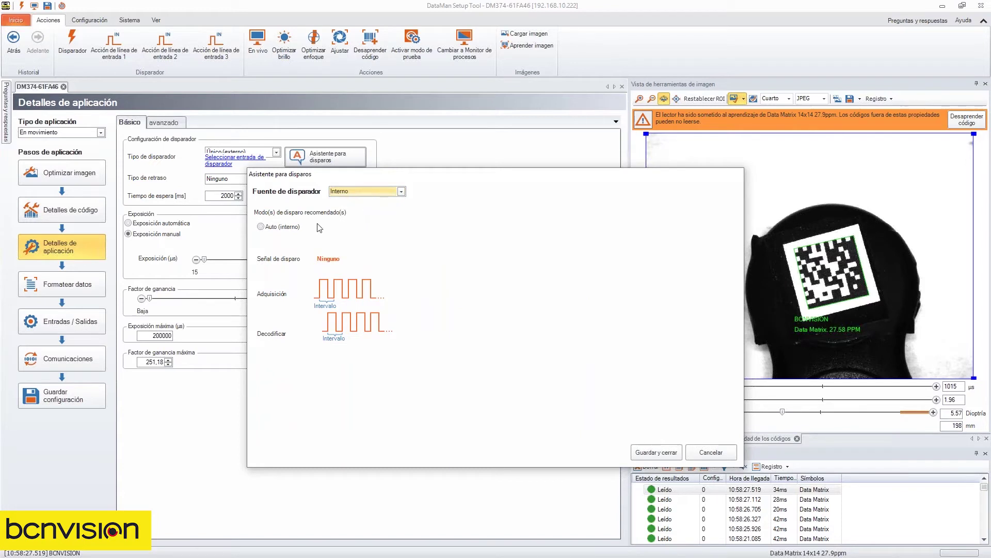
left_click(260, 227)
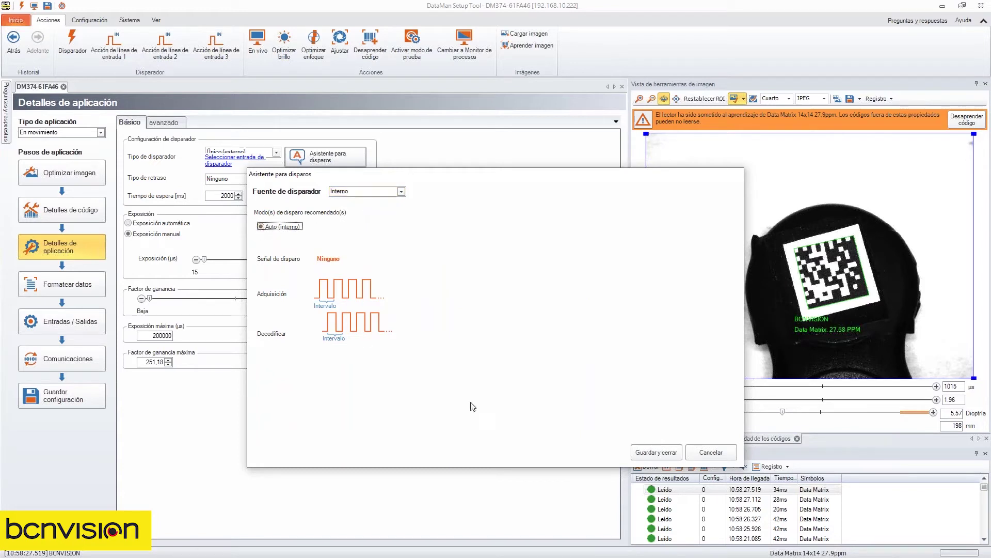
left_click(650, 457)
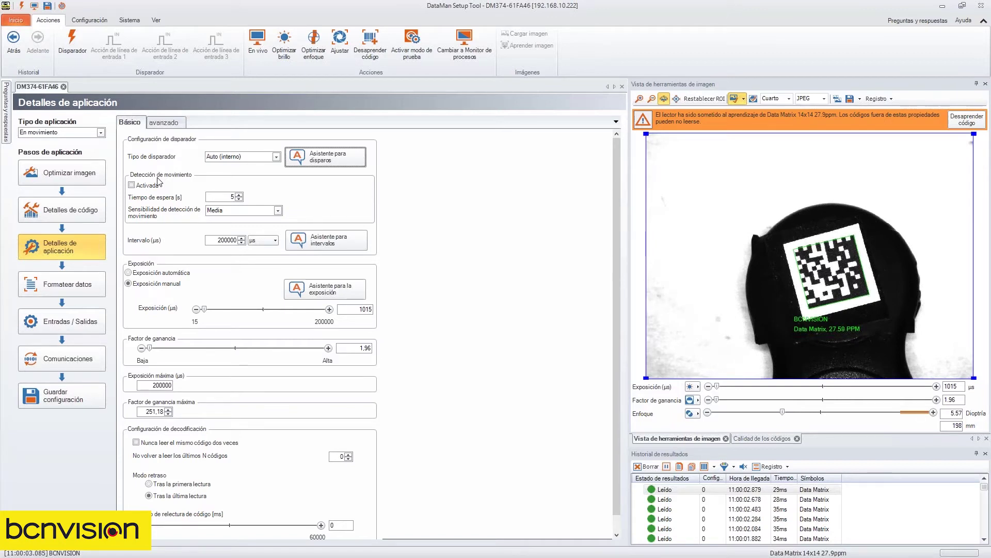
- Set the trigger interval to 2000000 µs
left_click(218, 240)
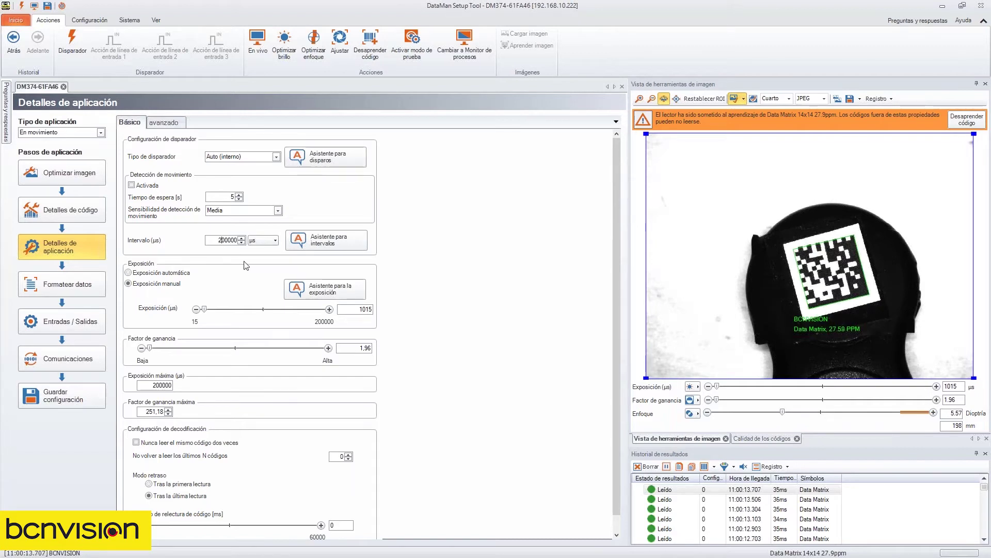
type("0")
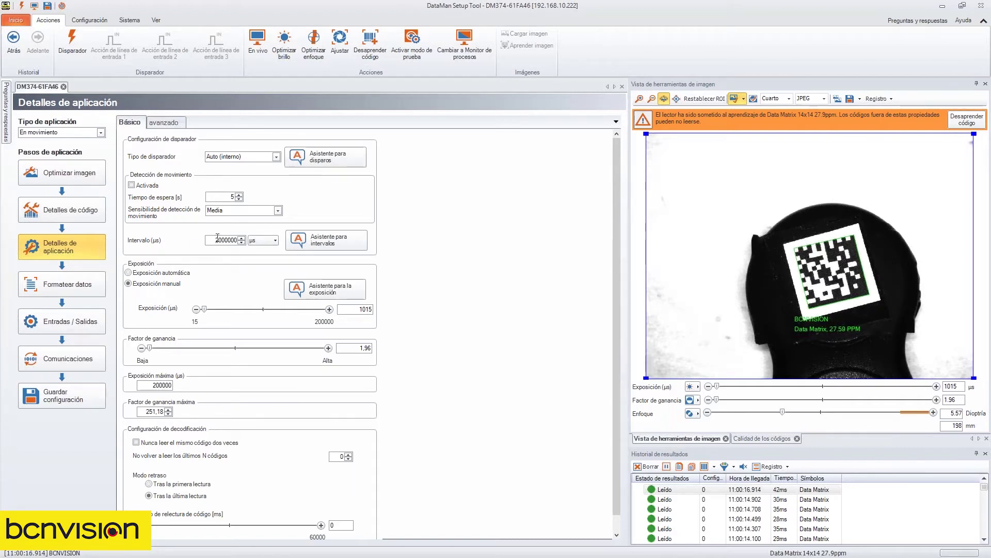
left_click_drag(237, 241, 227, 240)
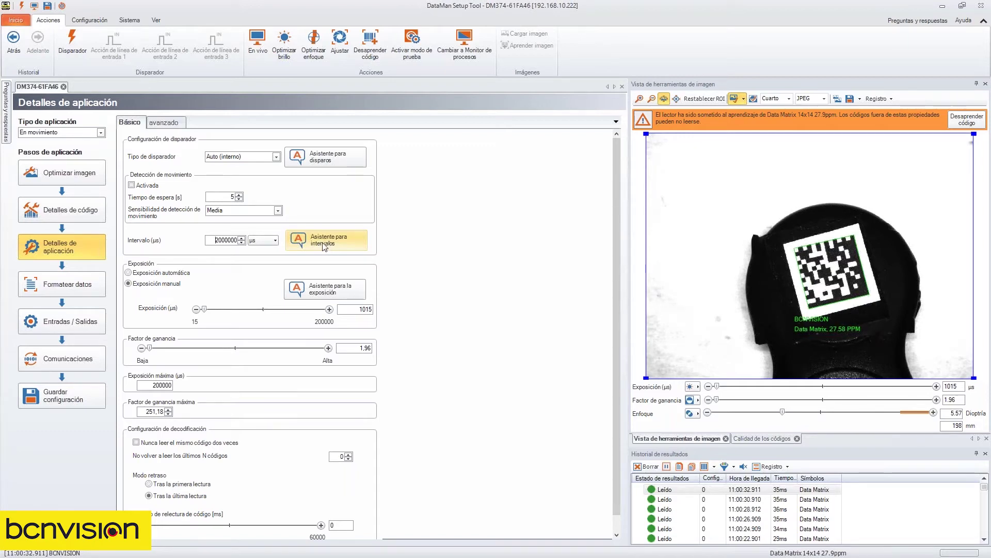
- Review the field of view, line speed and code length entries in the interval assistant, and leave it without saving
left_click(324, 247)
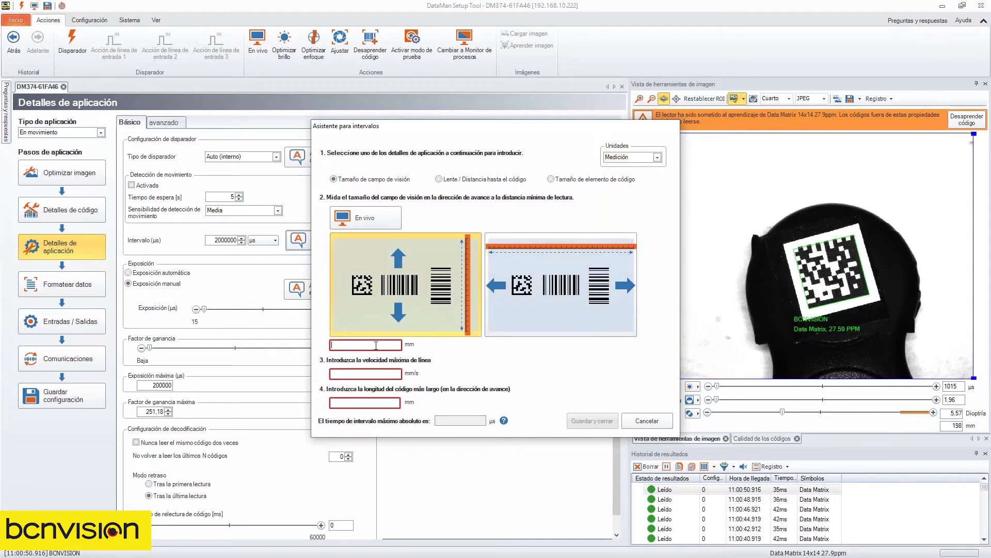
left_click(356, 374)
left_click(646, 422)
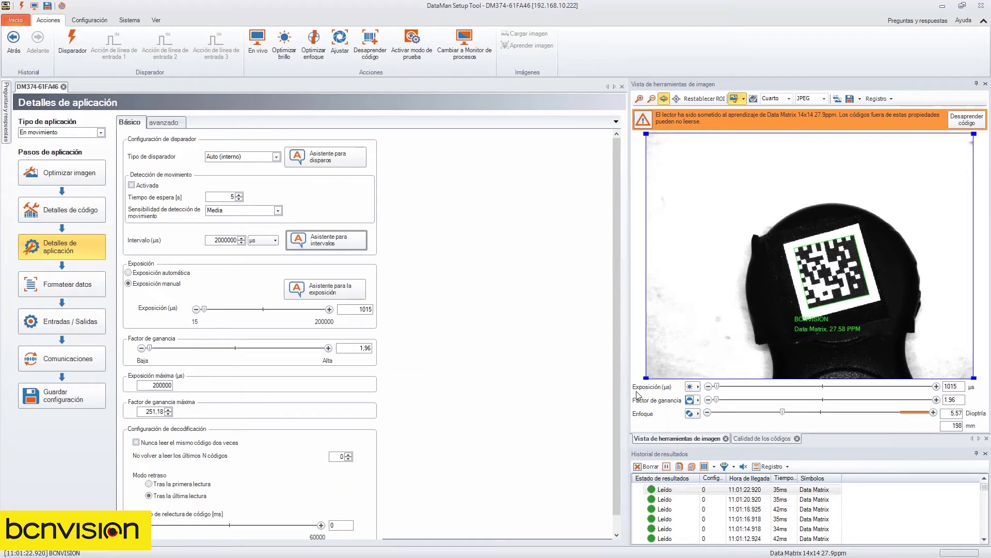
- Check the moving codes in live video, pausing the results history and resuming it after live video ends
left_click(35, 6)
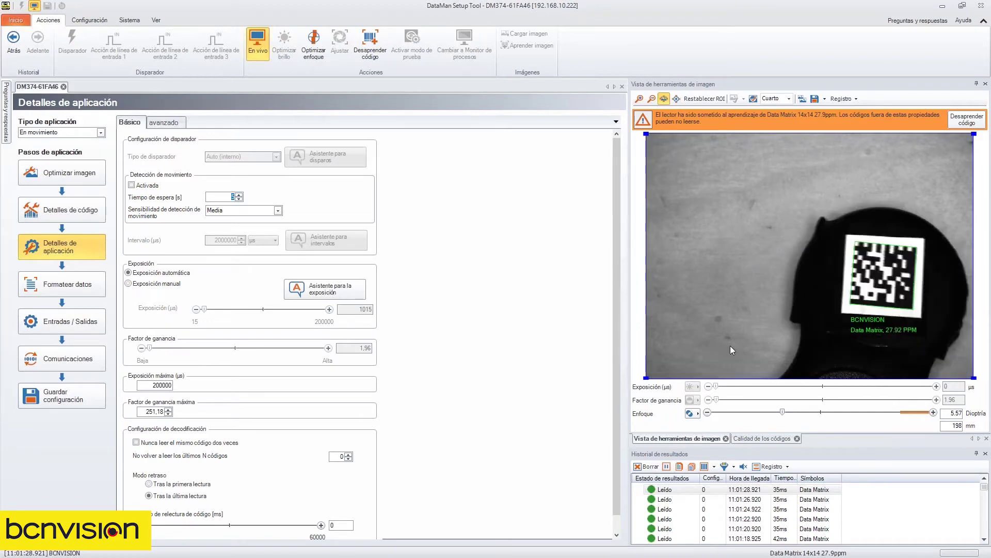
left_click(666, 466)
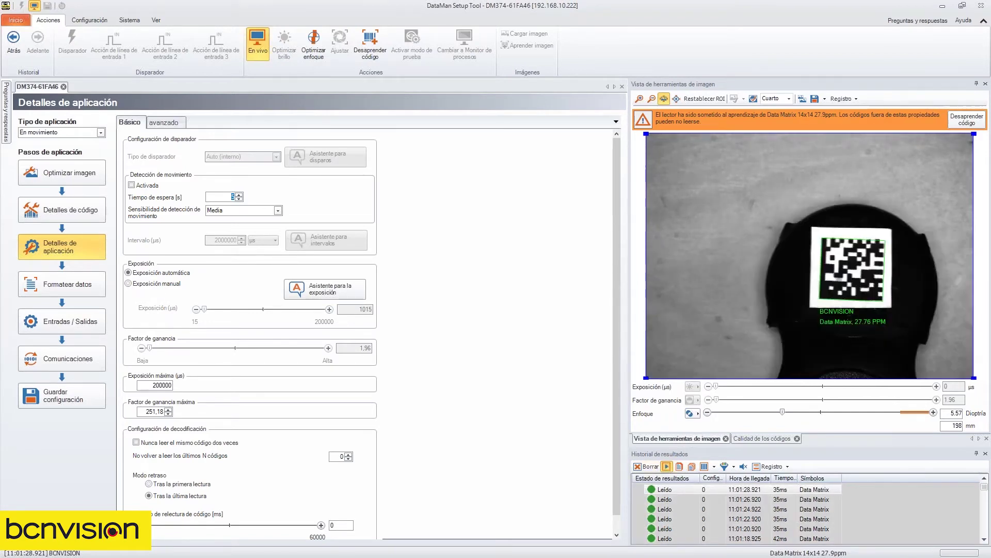
key("Return")
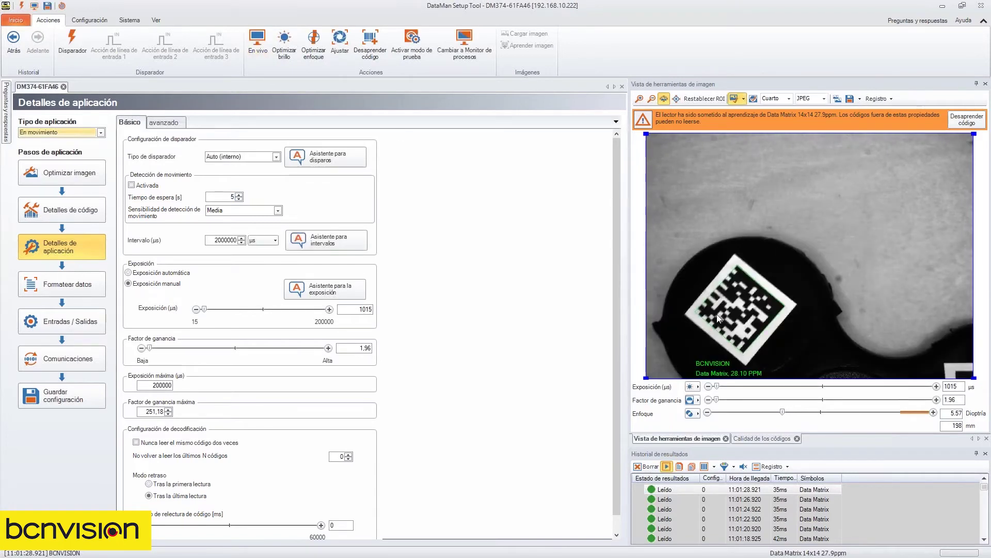
left_click(667, 466)
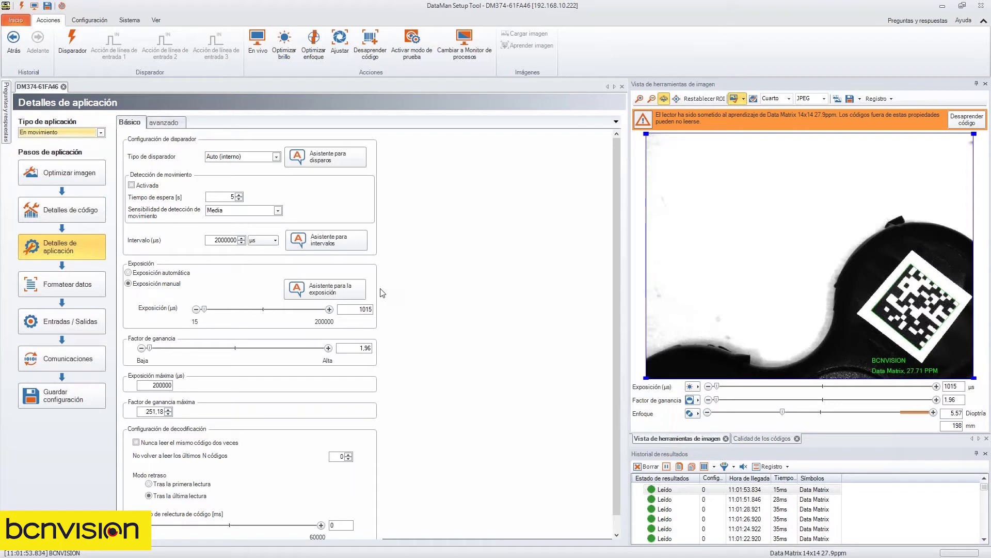
- Calculate the maximum exposure in the exposure assistant for horizontal travel, a 50 mm field of view, and line speeds of 200 and 300 mm/s
left_click(324, 290)
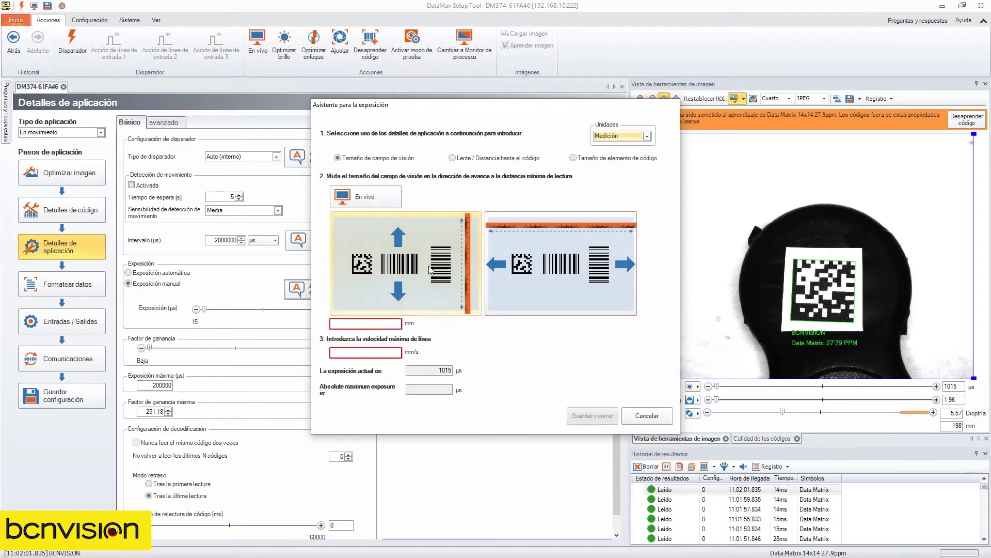
left_click(368, 324)
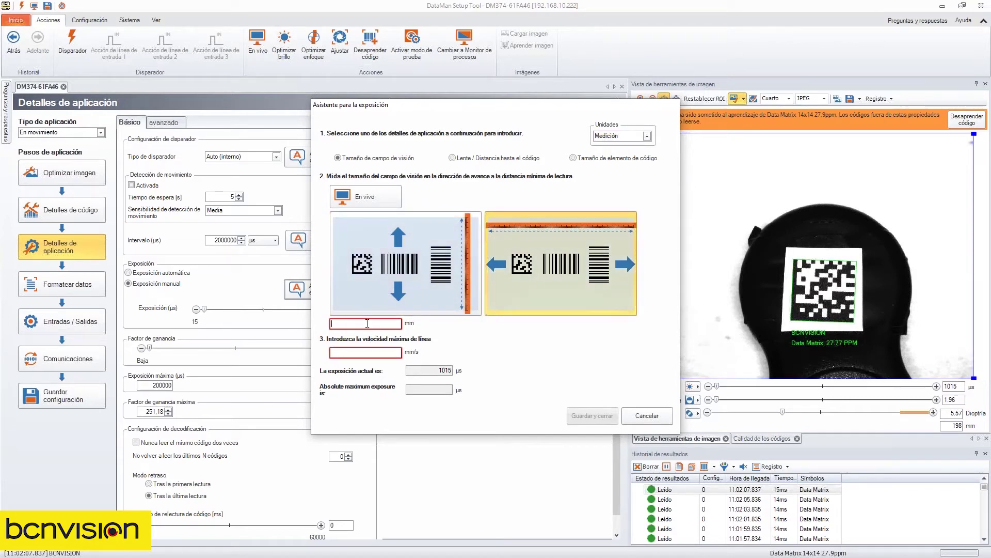
type("50")
type("200")
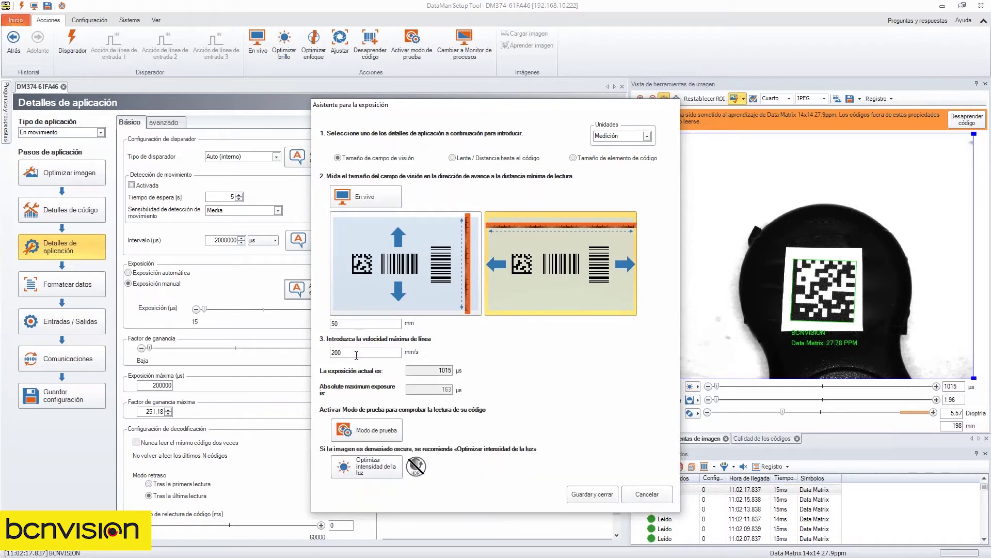
type("300")
left_click(612, 490)
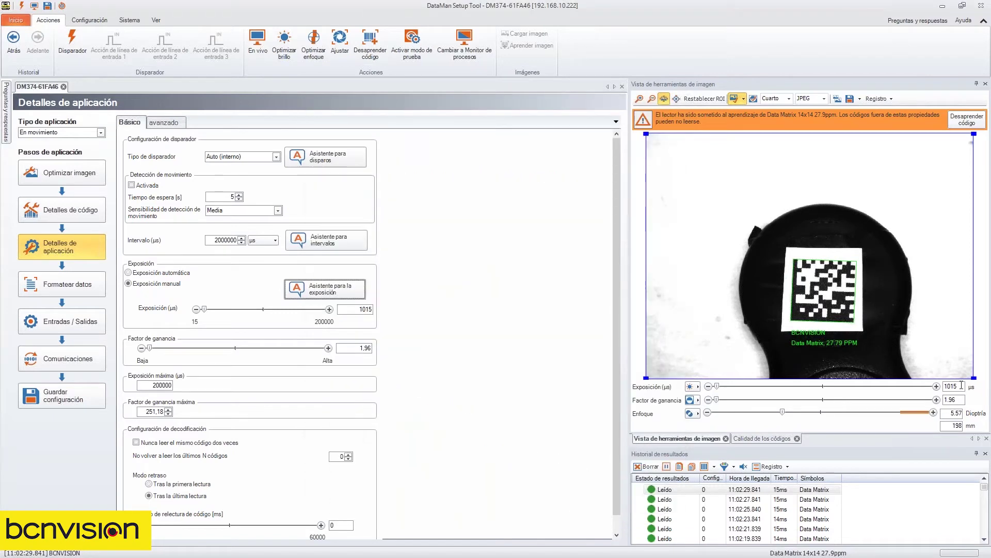
- Set the manual exposure to 109 µs
double_click(953, 386)
type("109")
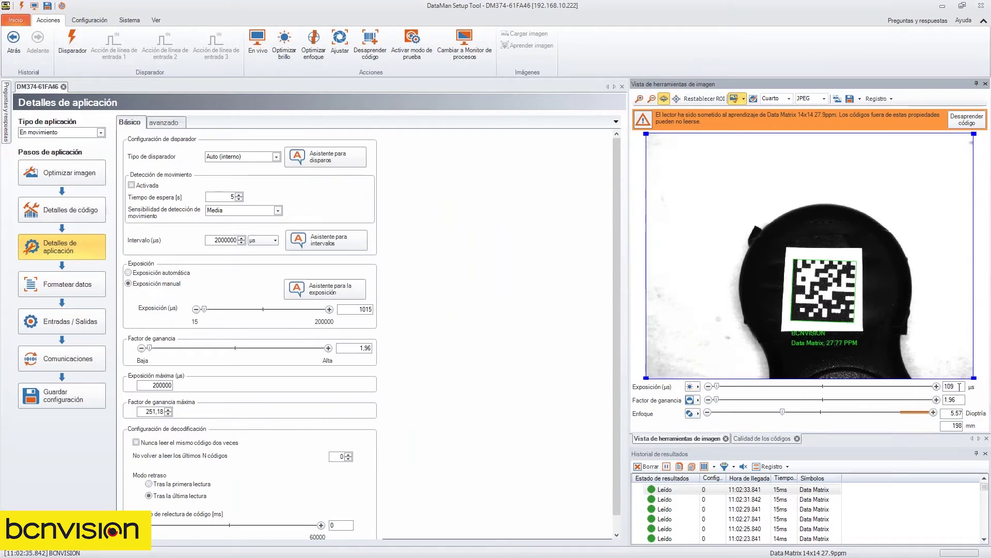
key("Return")
- Brighten the dark image by setting the gain factor to 10
double_click(945, 387)
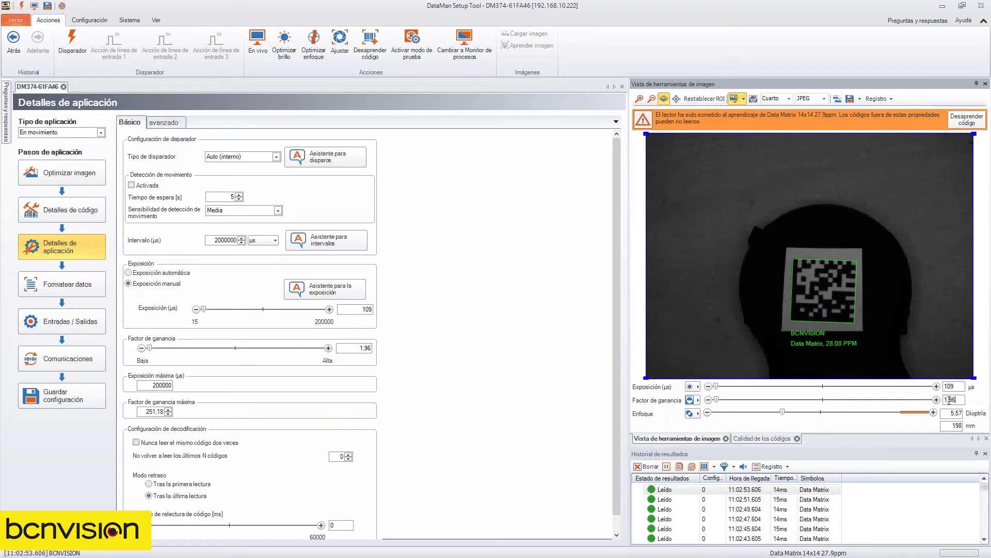
key("Tab")
type("40")
key("BackSpace")
key("BackSpace")
key("Return")
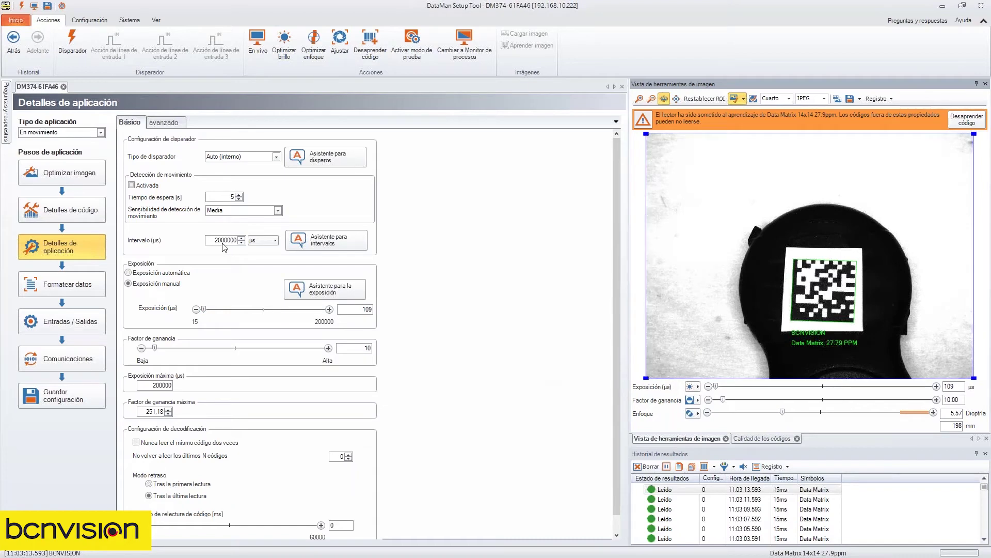
- Set the automatic trigger interval to 30000 µs
left_click_drag(224, 240, 197, 251)
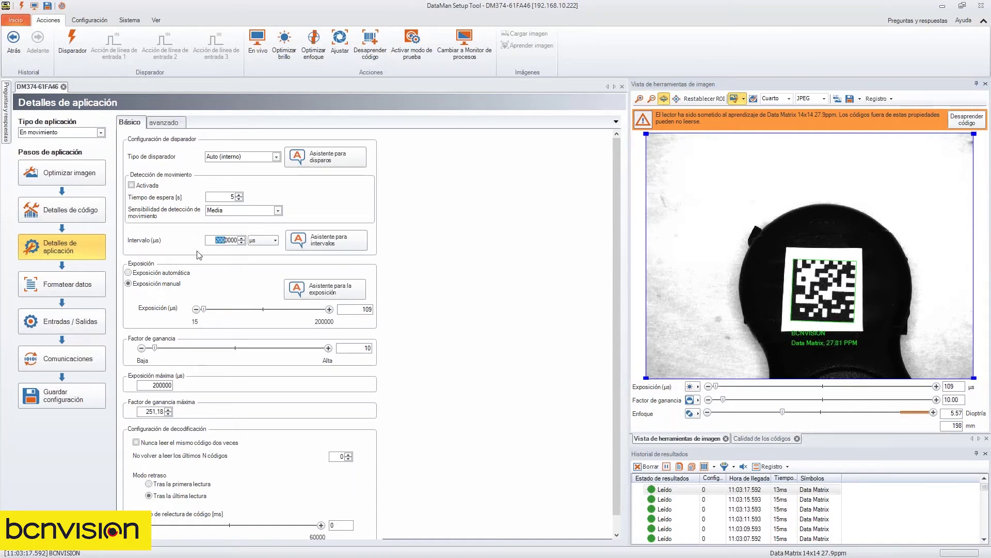
key("BackSpace")
type("3")
key("Tab")
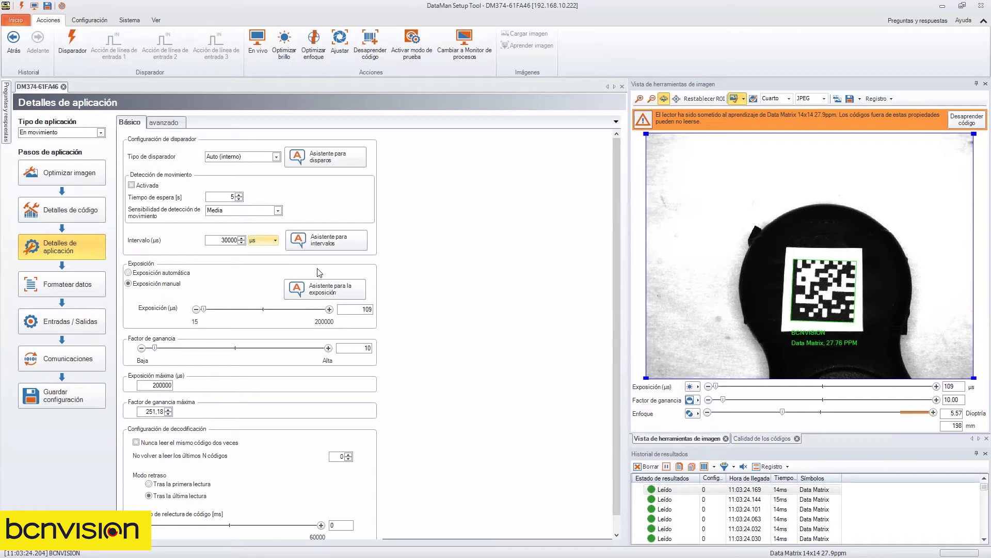
key("shift+Tab")
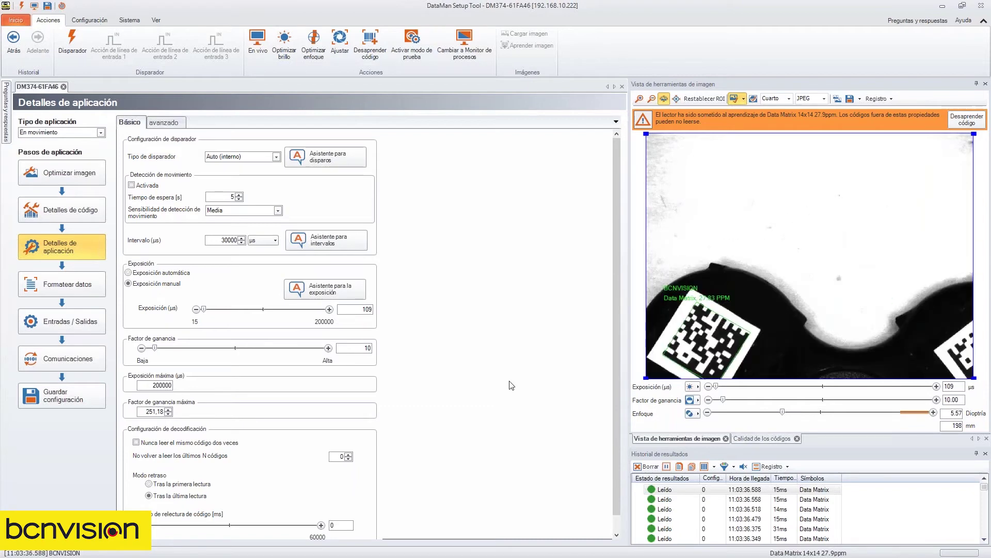
- Set the trigger type to Único (externo) and enlarge the results history to show more reads
left_click(244, 156)
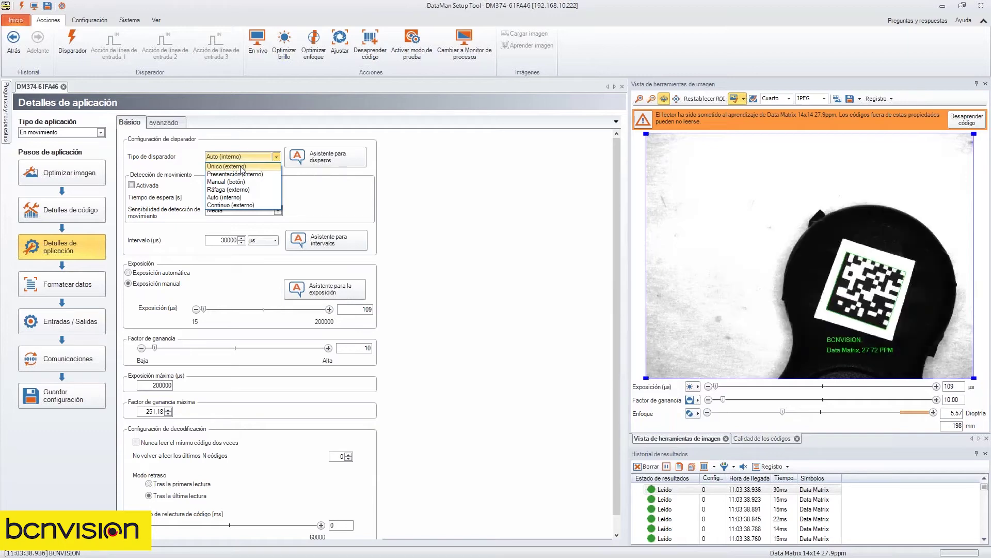
left_click(241, 167)
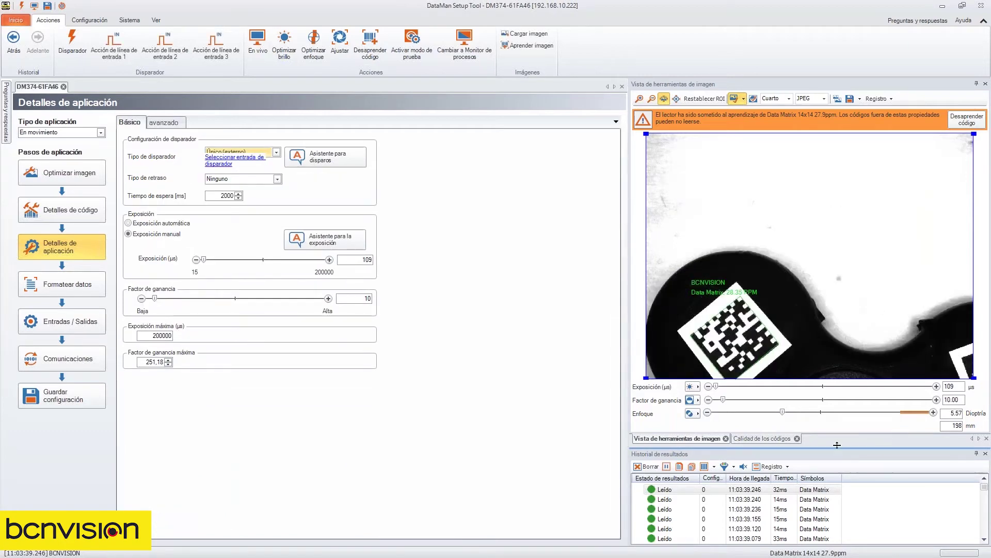
left_click_drag(810, 147, 810, 148)
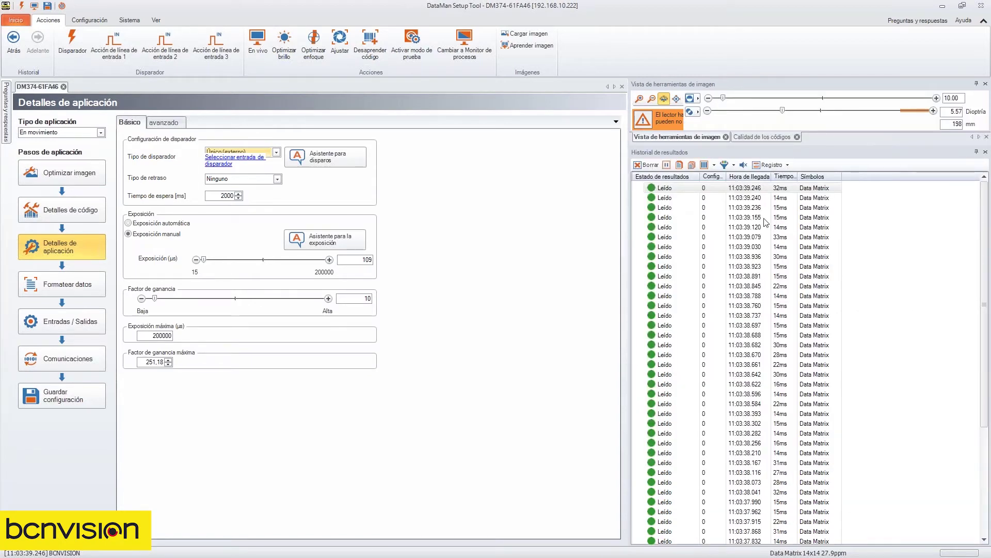
- Examine the successive reads in the results history for their arrival and decode times, and restore the image view's size
left_click(747, 258)
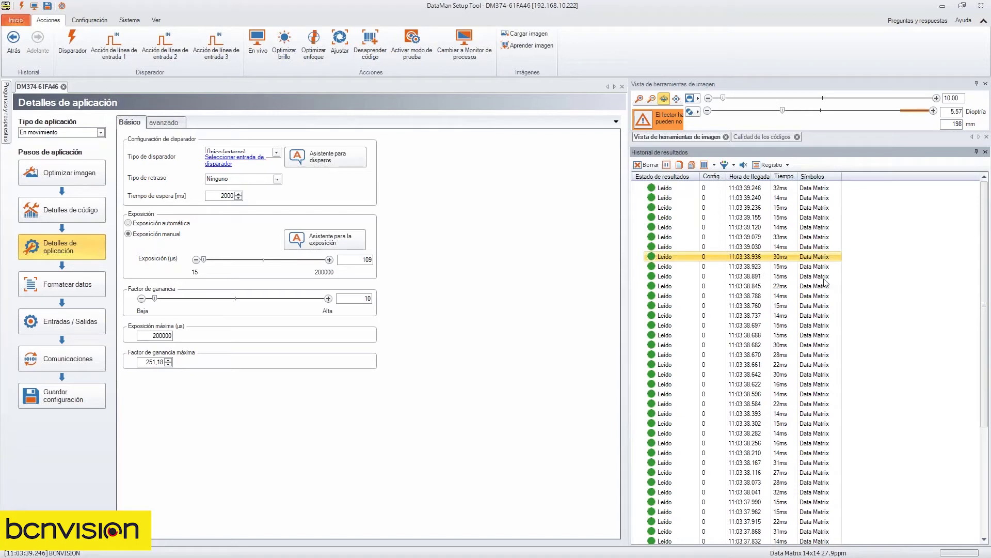
key("Down")
key("Down")
key("Down")
key("Down")
key("Down")
key("Down")
key("Down")
key("Down")
key("Down")
key("Down")
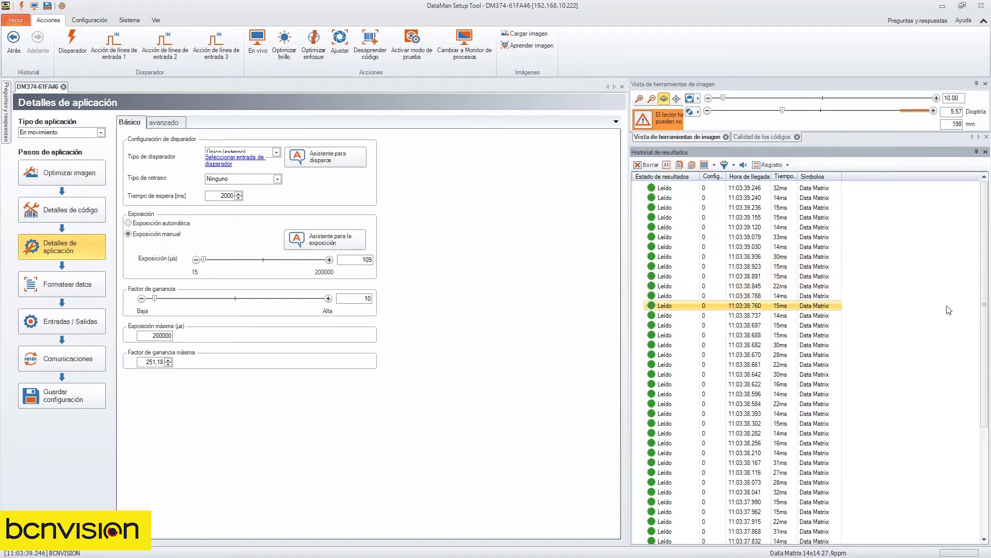
key("Down")
key("Down")
key("Down")
key("Down")
key("Down")
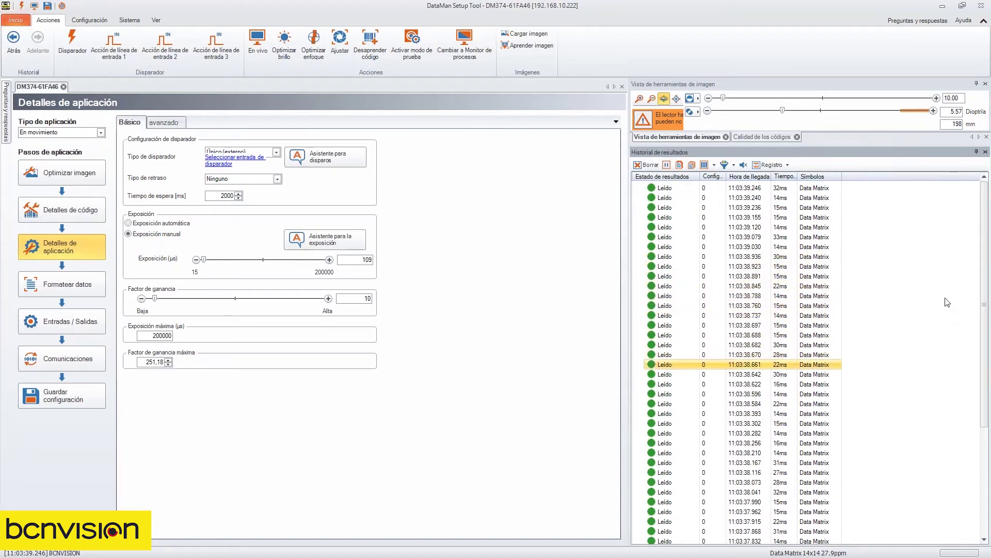
key("Down")
key("Down")
key("Down")
key("Down")
key("Down")
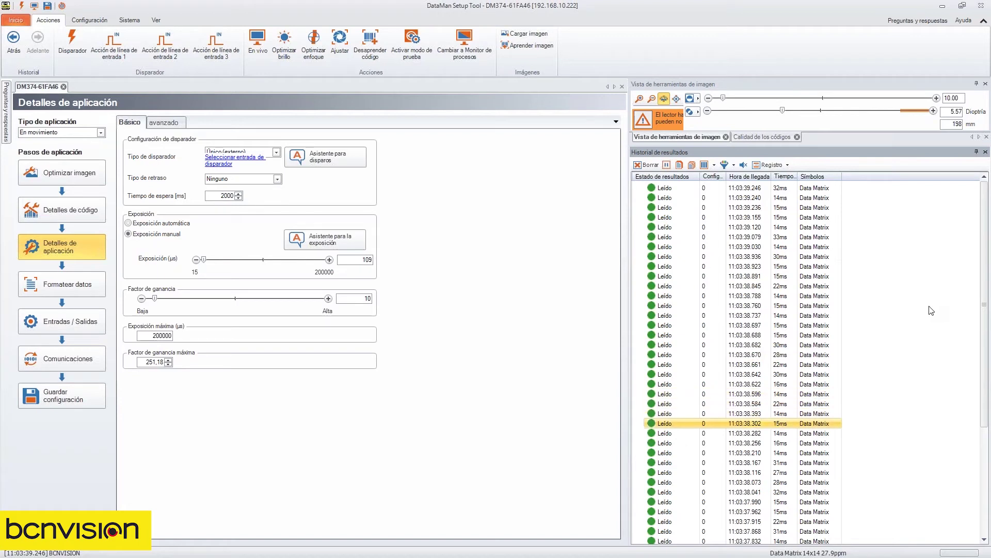
key("Down")
key("Down")
key("Down")
key("Down")
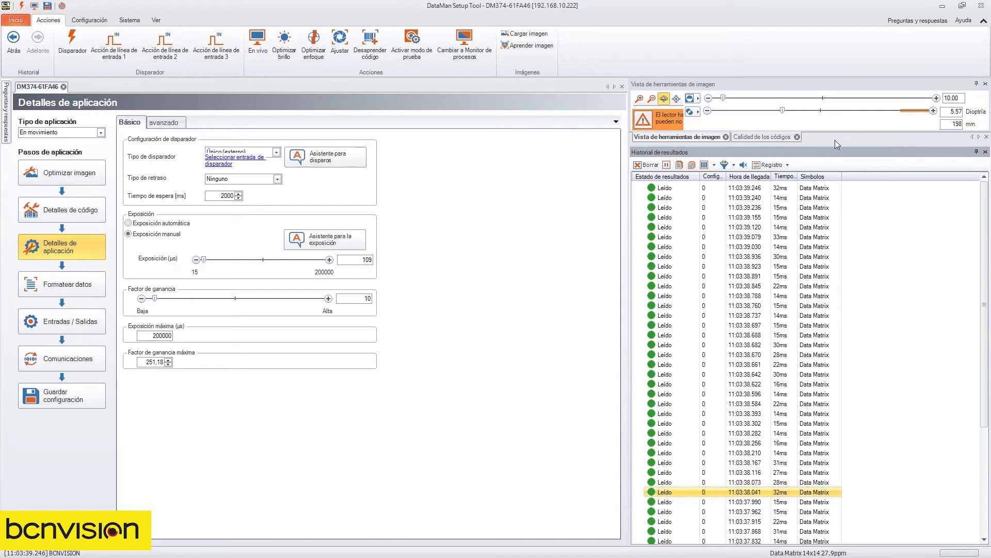
left_click_drag(825, 145, 831, 393)
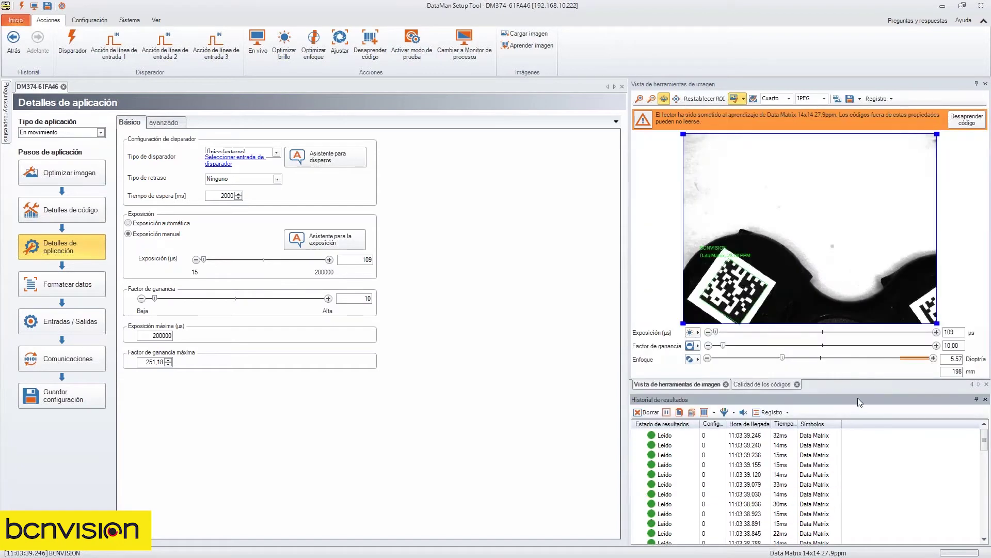
left_click_drag(857, 396, 842, 449)
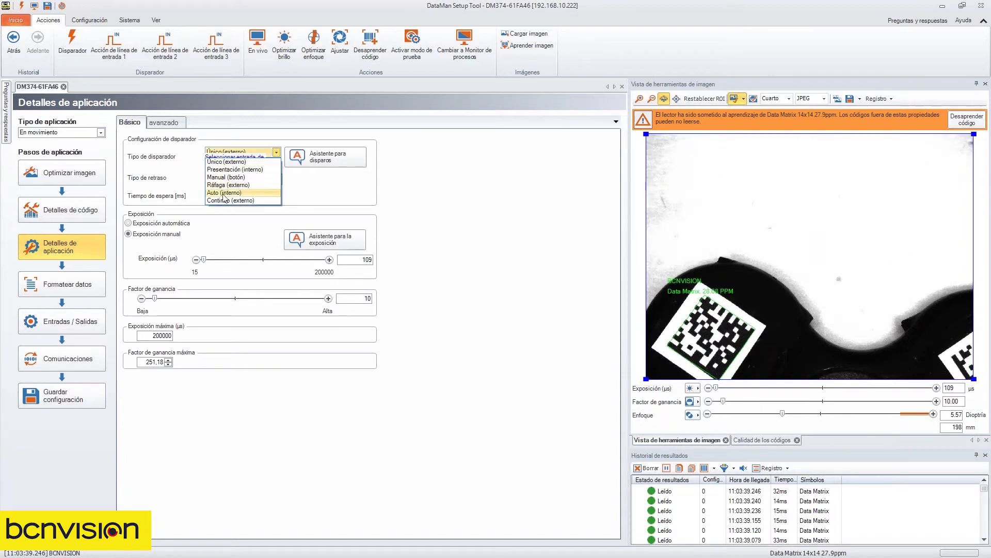
- Set the trigger type to Auto (interno) with an interval of 2000000 µs
left_click(225, 197)
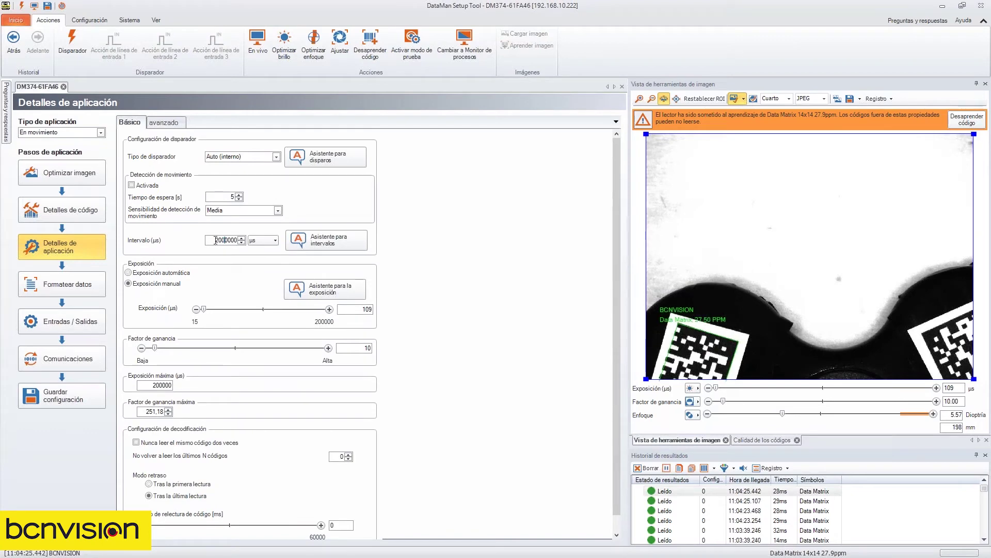
type("200")
key("Left")
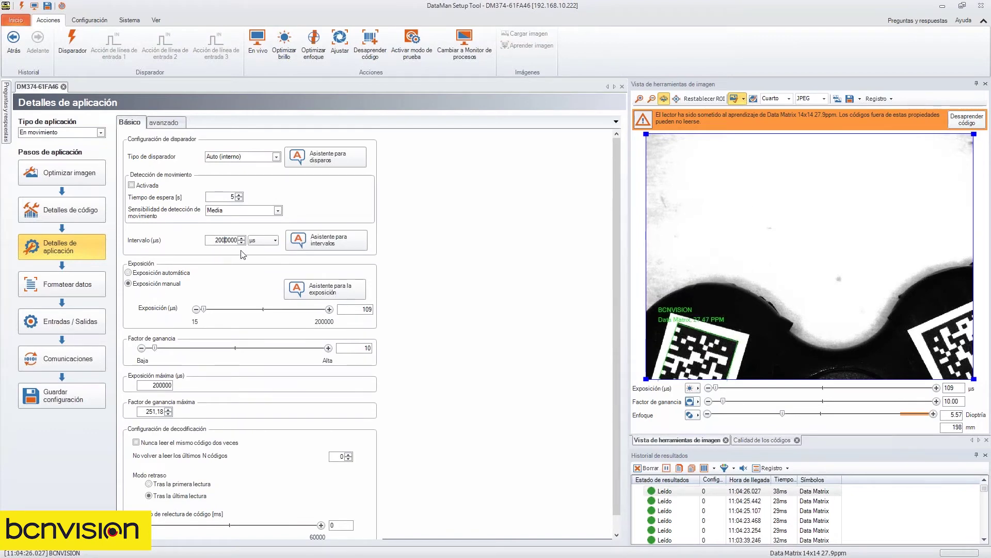
key("Left")
key("Left")
- Review the maximum exposure, maximum gain factor and decoding settings, and set the trigger type to Único (externo)
left_click_drag(152, 385, 178, 392)
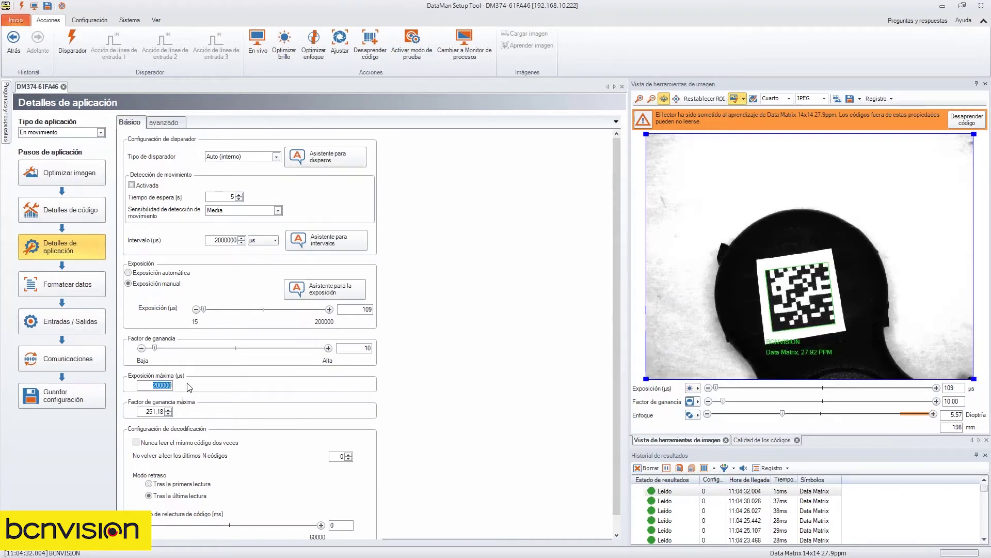
left_click(153, 386)
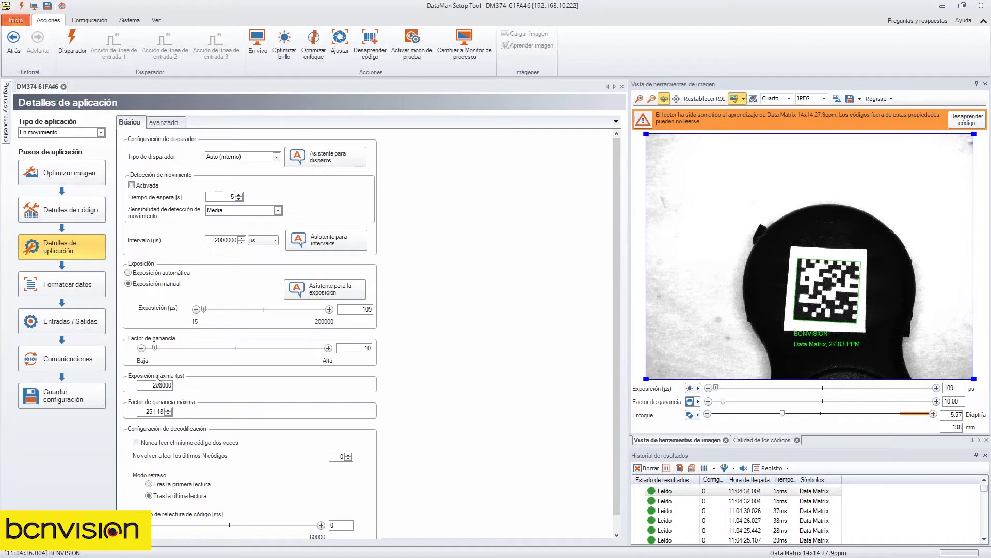
left_click_drag(145, 413, 171, 412)
scroll(453, 405, "down", 1)
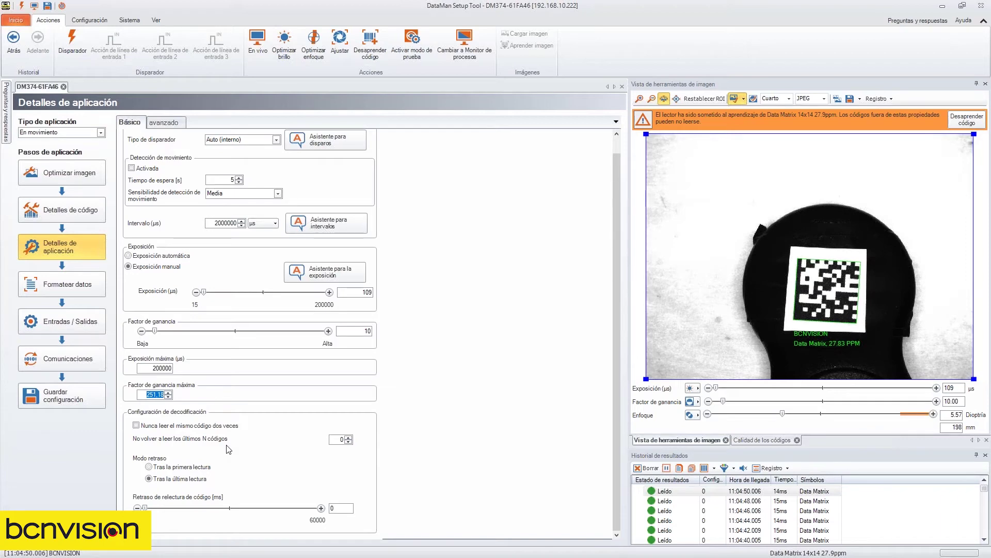
left_click(277, 140)
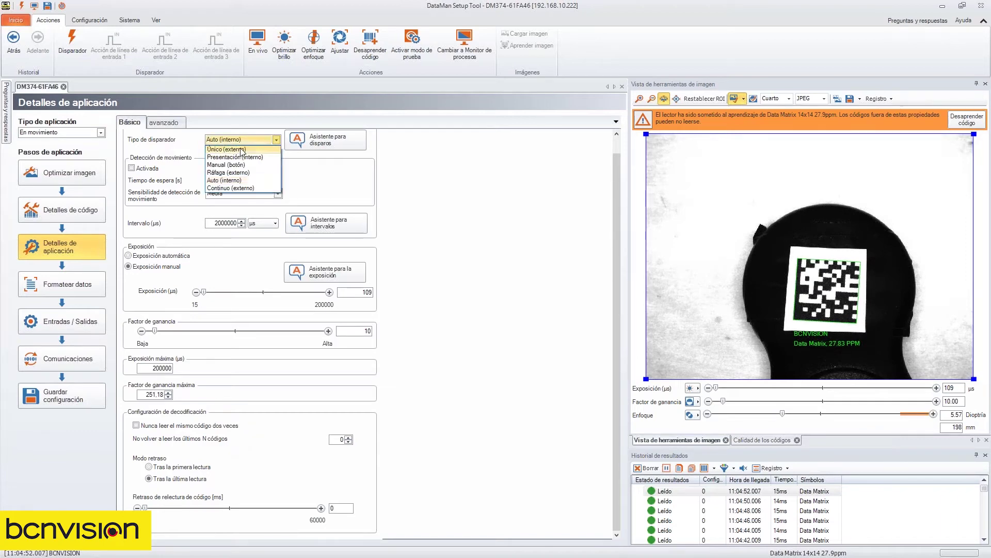
left_click(241, 150)
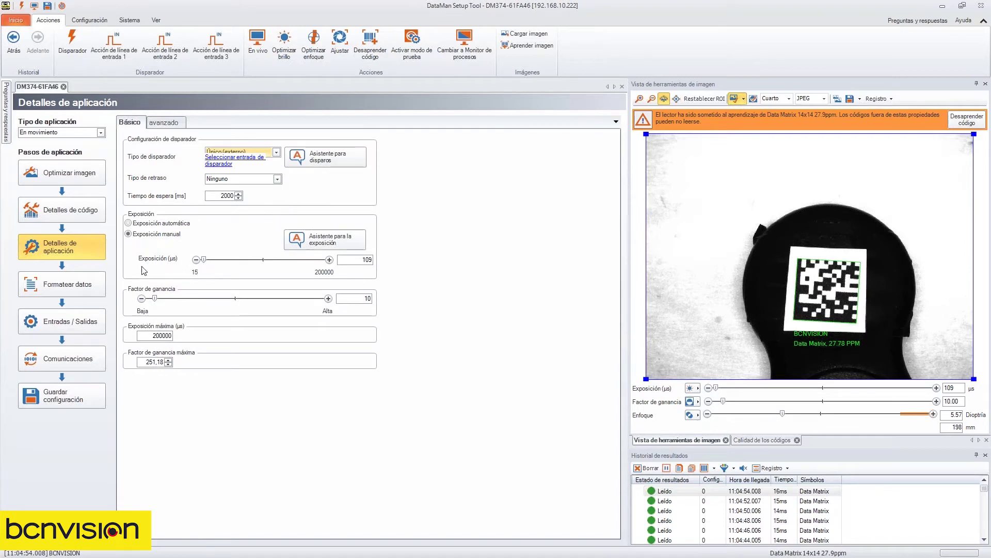
- Enable the standard basic format for Universal codes in the data formatting step and open its settings
left_click(60, 287)
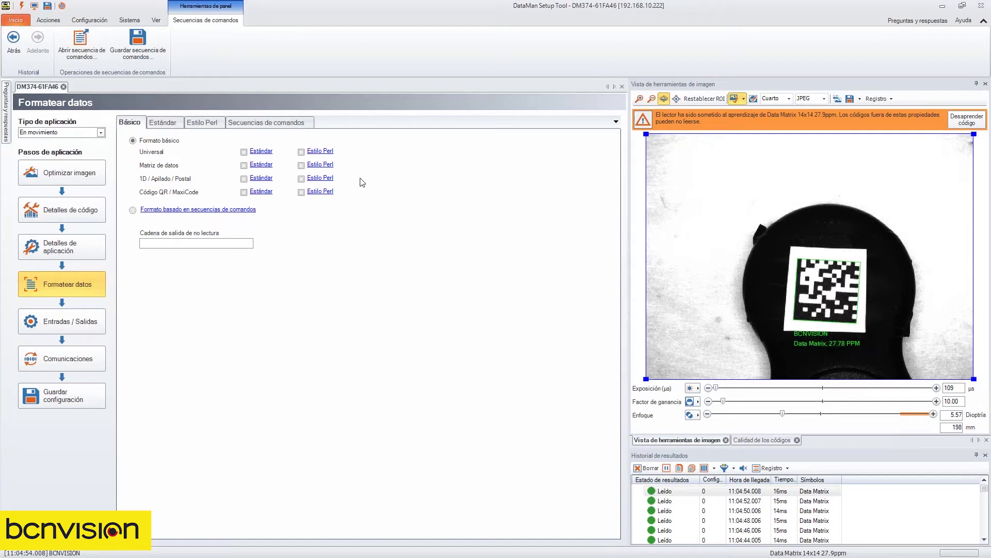
left_click(244, 152)
left_click(268, 153)
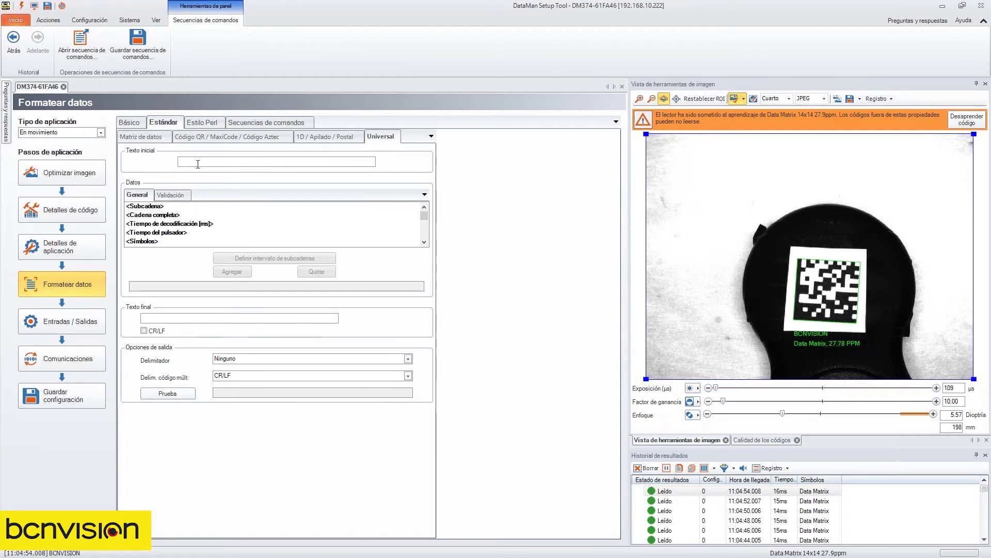
left_click(165, 318)
- Define a substring range of 1-3 and add the substring to the Universal output data
left_click(158, 208)
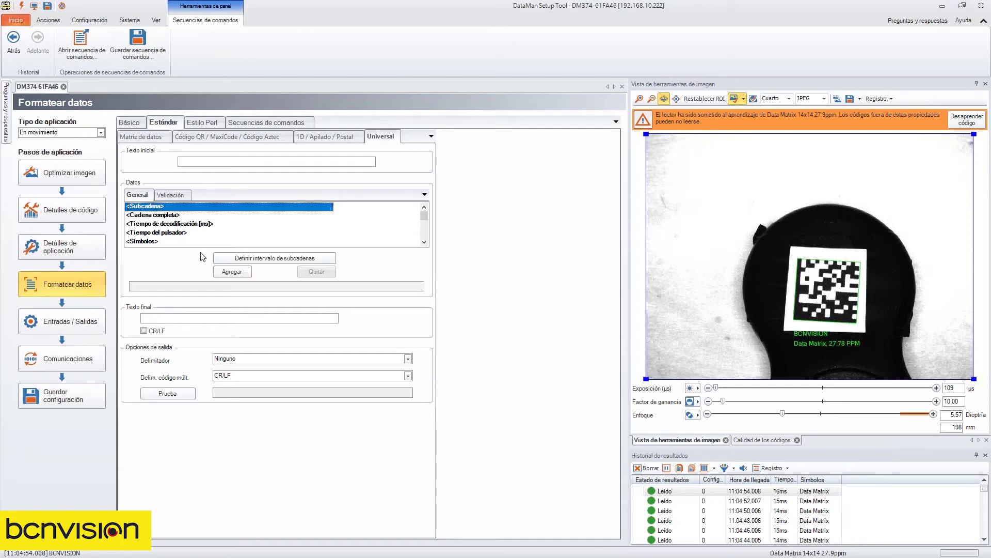
left_click(248, 258)
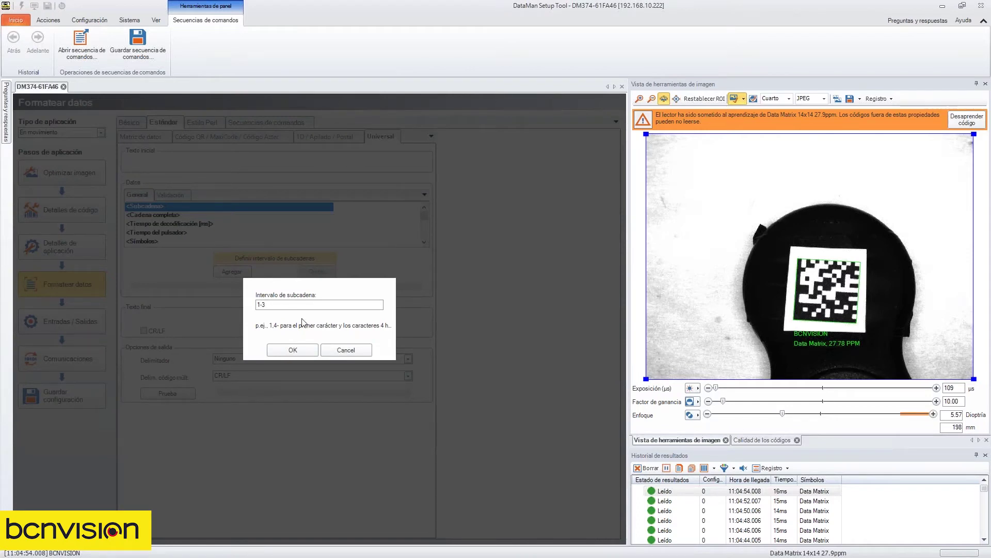
left_click(294, 353)
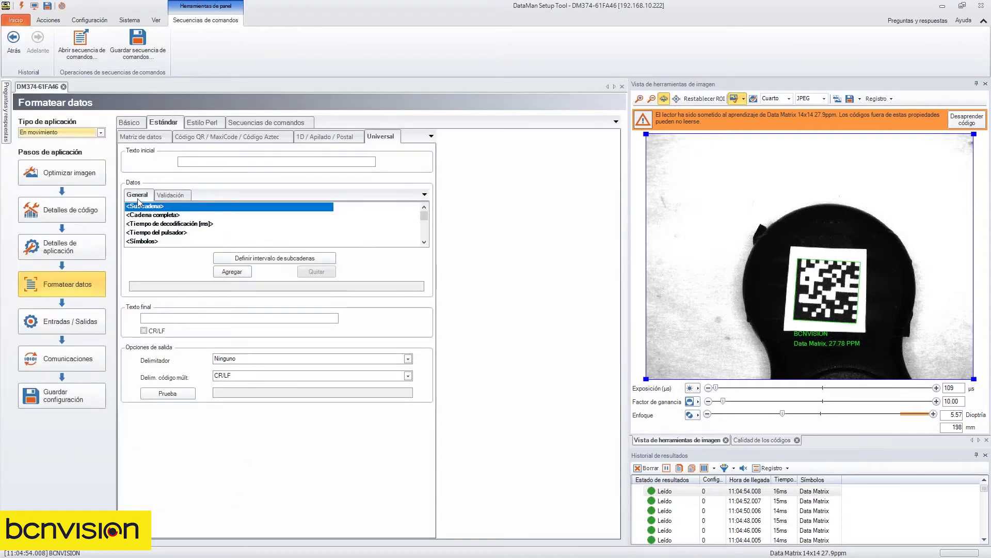
left_click(218, 270)
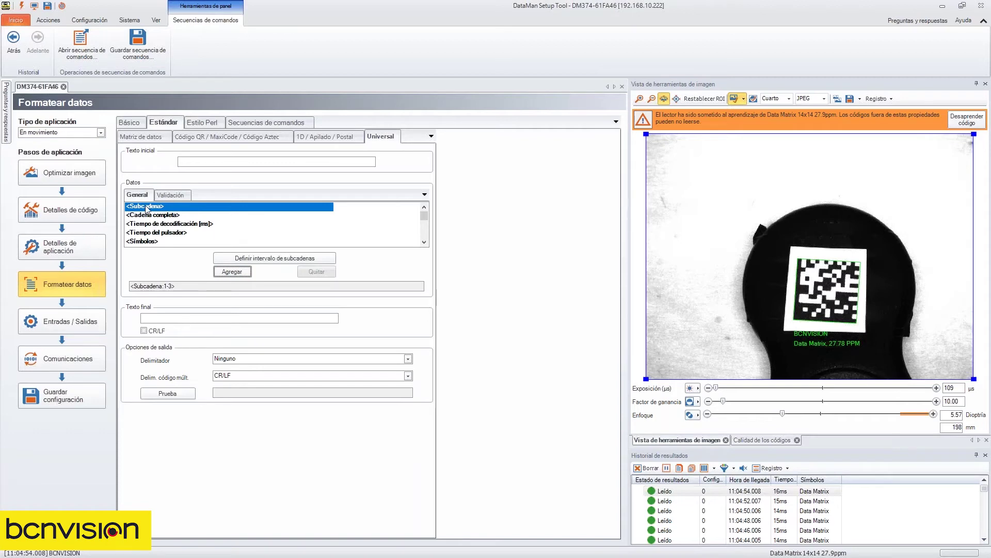
- Trigger several reads to test the substring output on the Data Matrix code
left_click(22, 6)
left_click(23, 6)
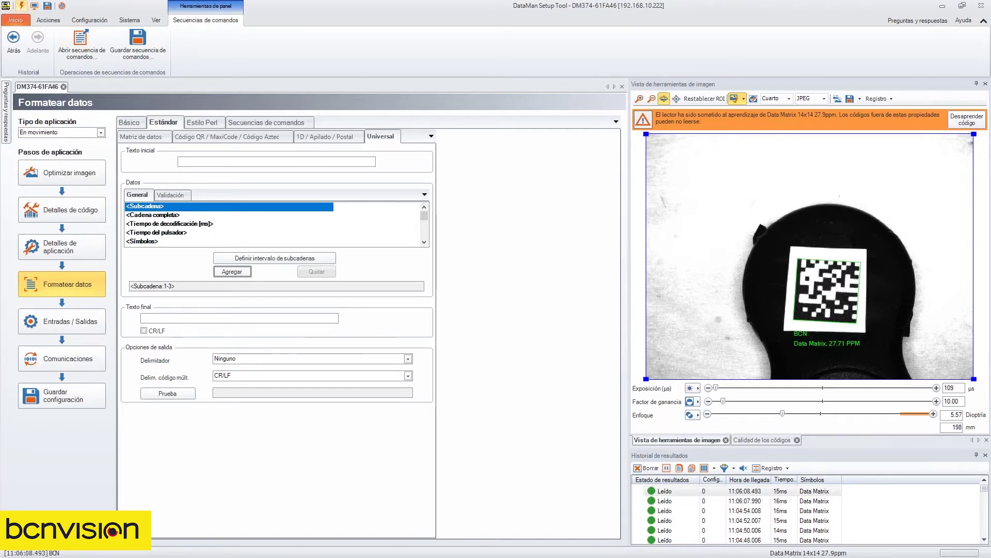
left_click(22, 6)
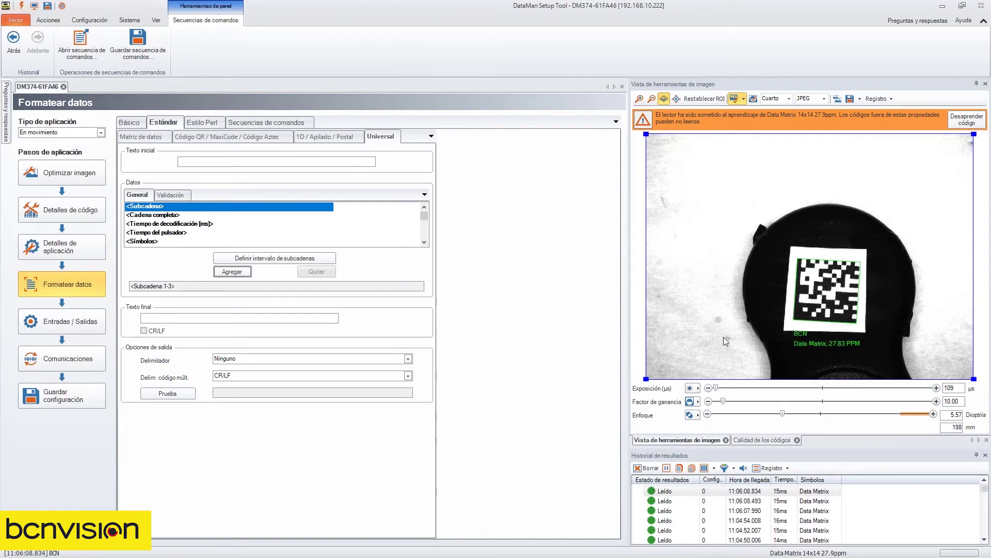
- Replace the substring in the output data with <Cadena completa> and trigger reads to test it
left_click(148, 286)
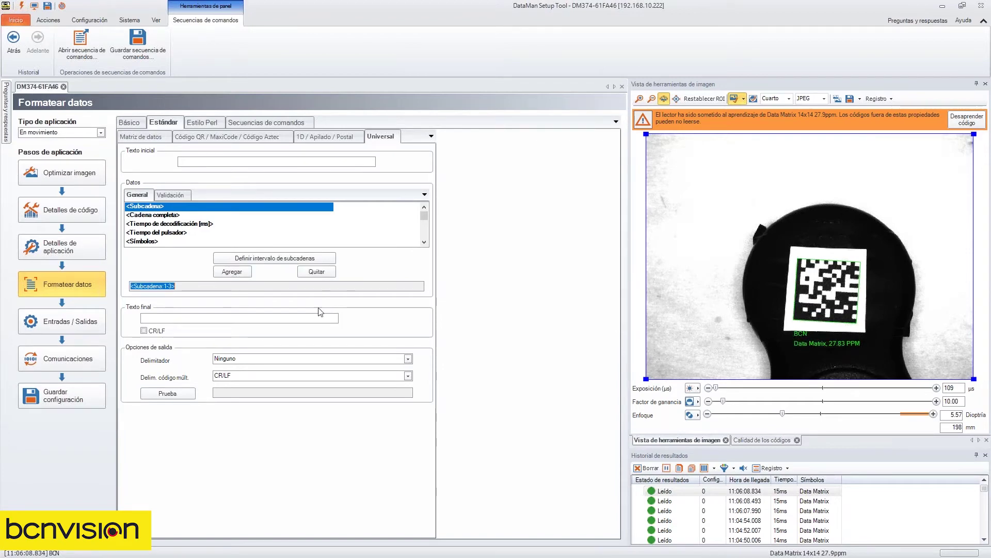
left_click(324, 276)
left_click(180, 217)
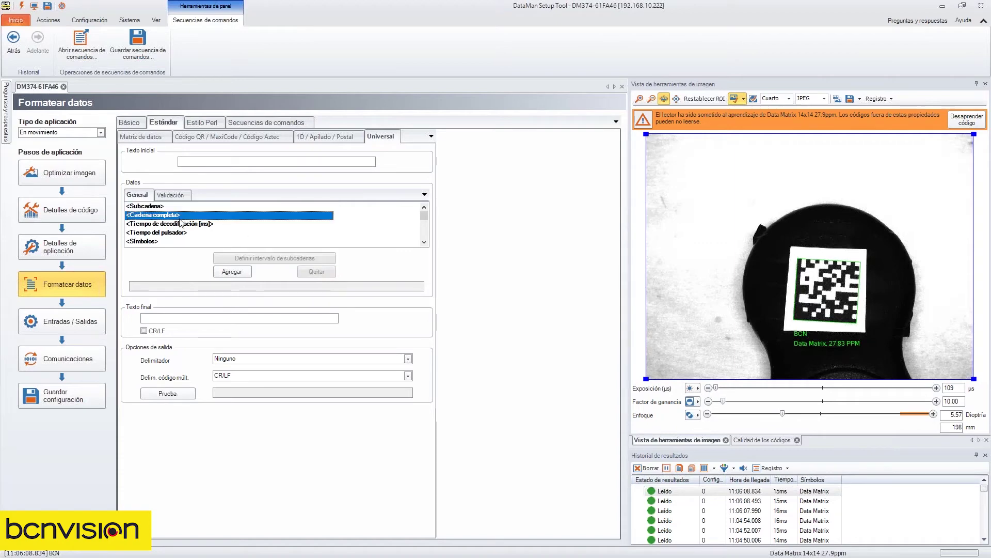
left_click(239, 273)
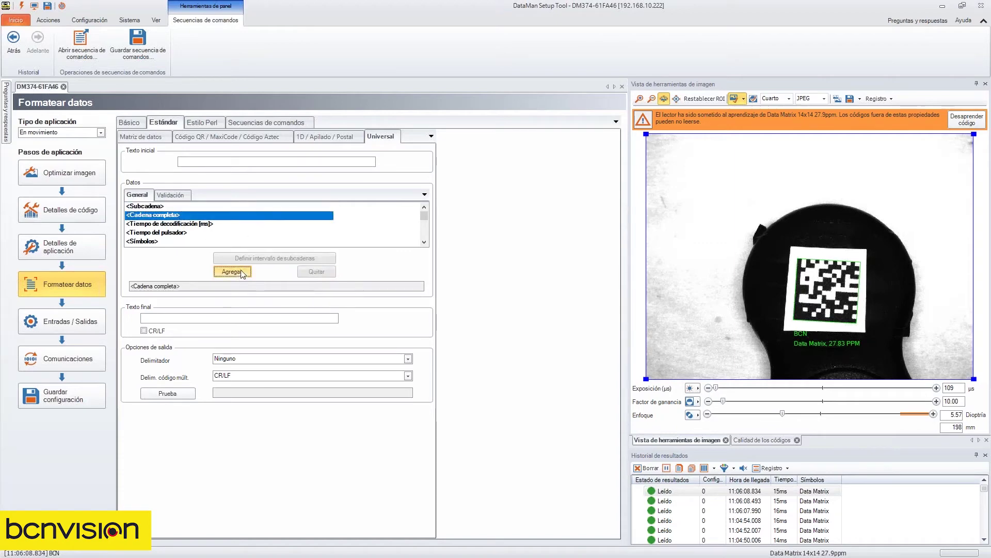
left_click(22, 8)
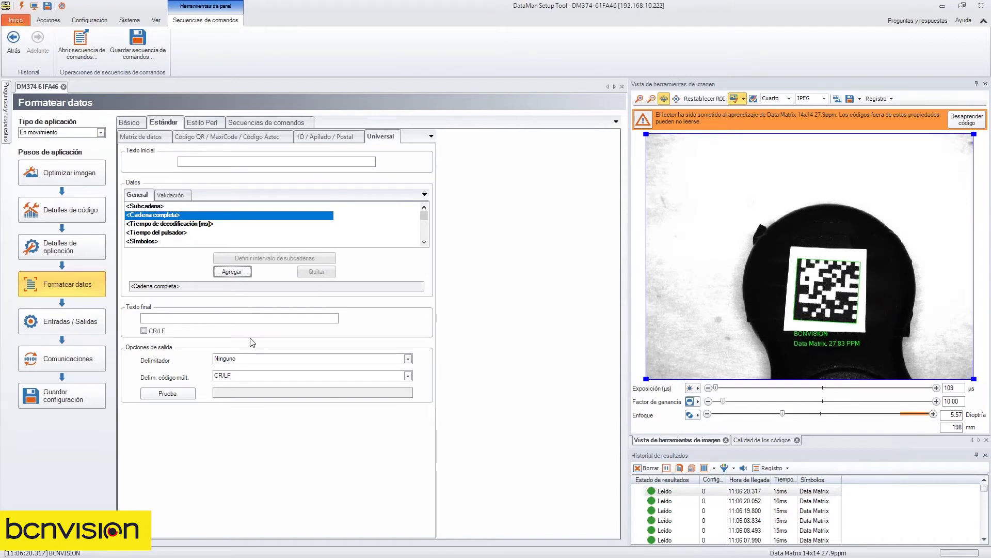
- Try <Tiempo de decodificación [ms]> after the full string in the output data and remove it again
left_click(178, 225)
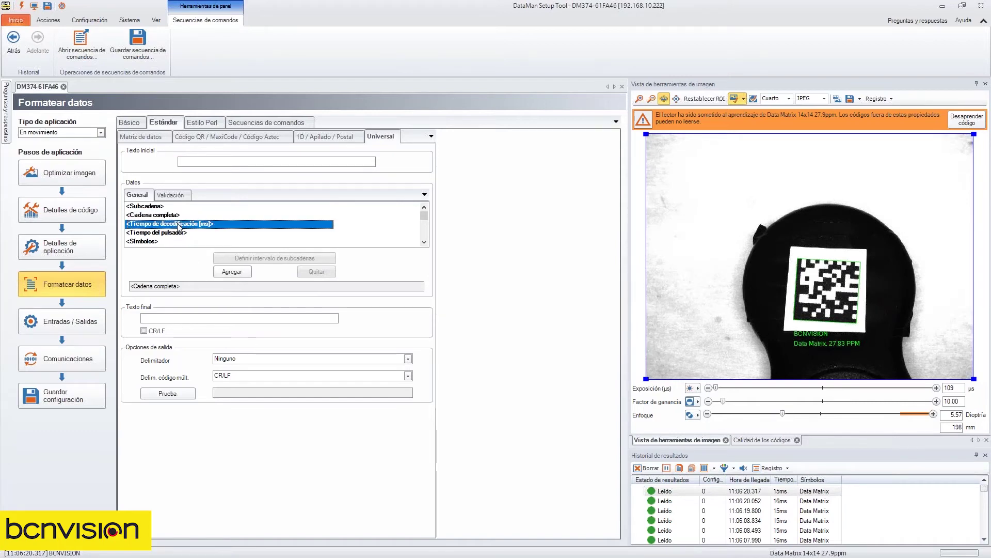
left_click(226, 272)
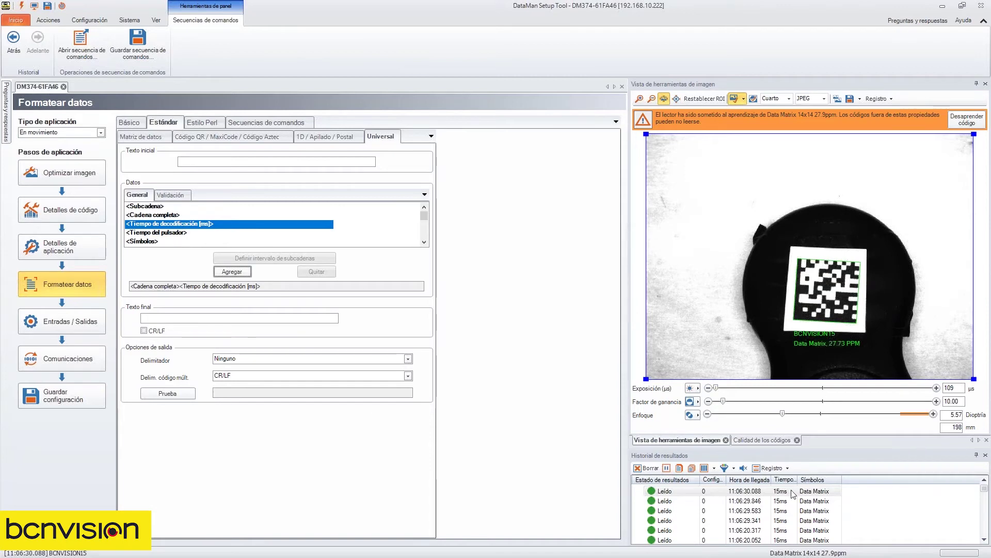
left_click(277, 286)
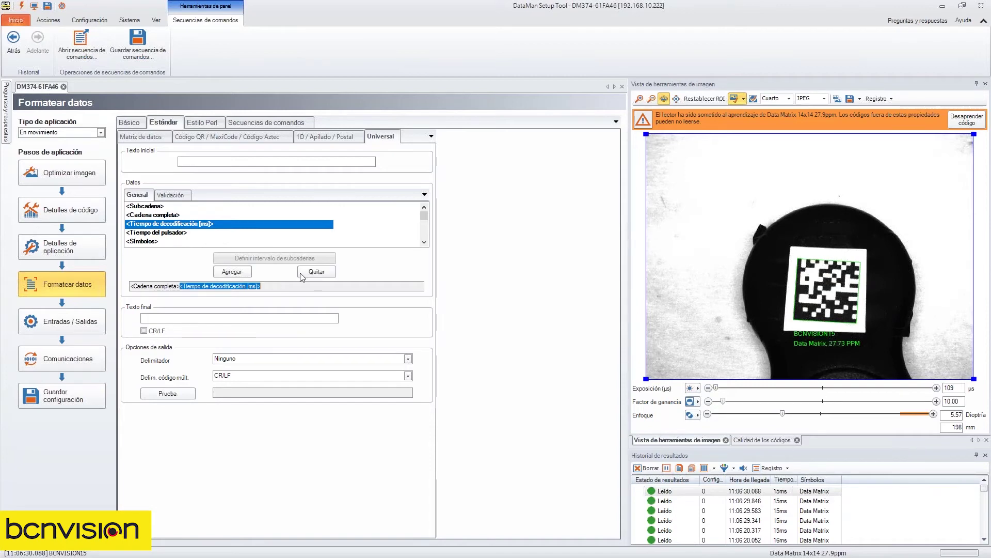
left_click(303, 274)
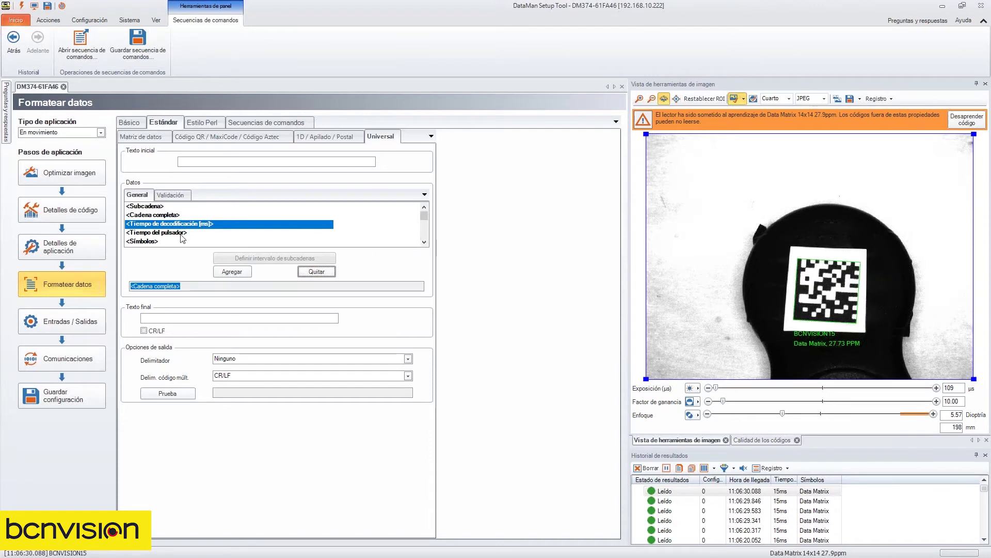
- Add <Símbolos> after the full string in the output data and trigger a test read
left_click(148, 241)
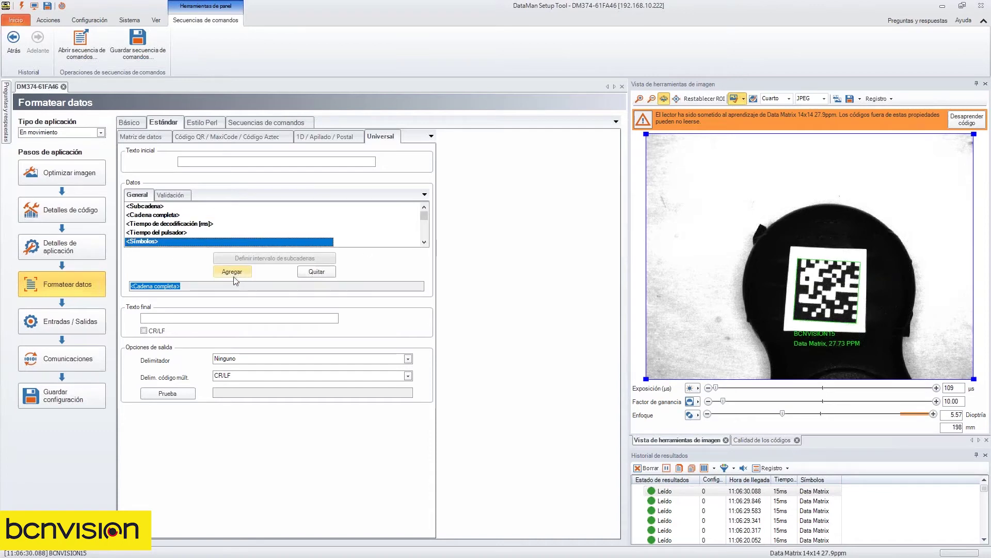
left_click(224, 284)
left_click(232, 271)
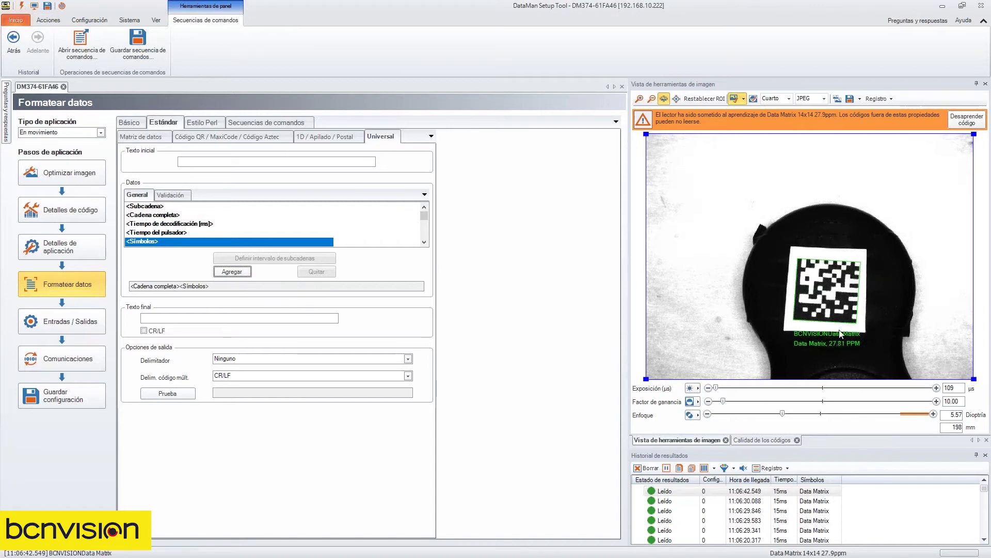
- Remove <Símbolos> from the output data, leaving only <Cadena completa>
left_click(192, 286)
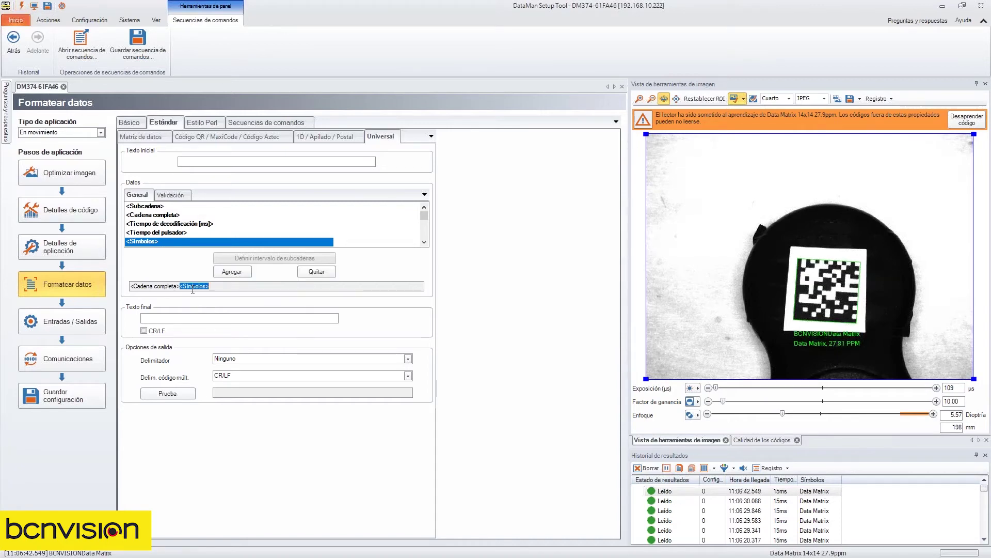
left_click(317, 271)
- Look through the remaining general data fields available for the output, from separators and code properties to the trigger and image acquisition times
left_click(424, 242)
left_click(424, 241)
left_click(424, 242)
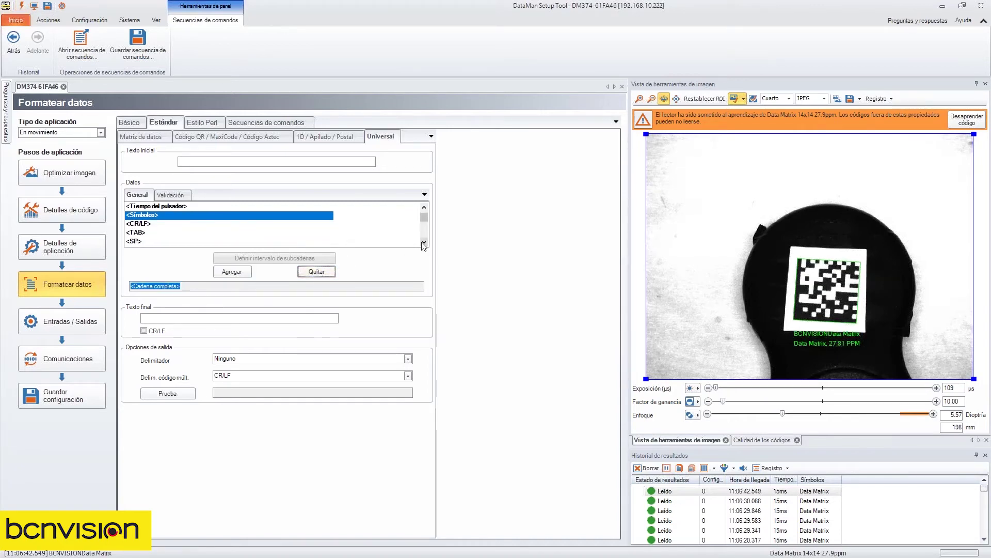
left_click(423, 241)
left_click(424, 242)
left_click(424, 242)
left_click(424, 241)
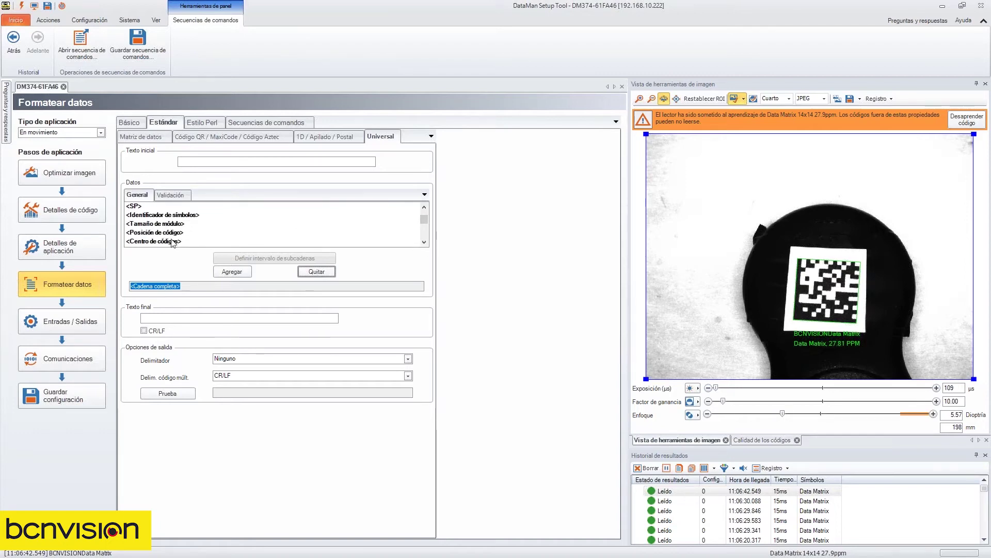
left_click(424, 241)
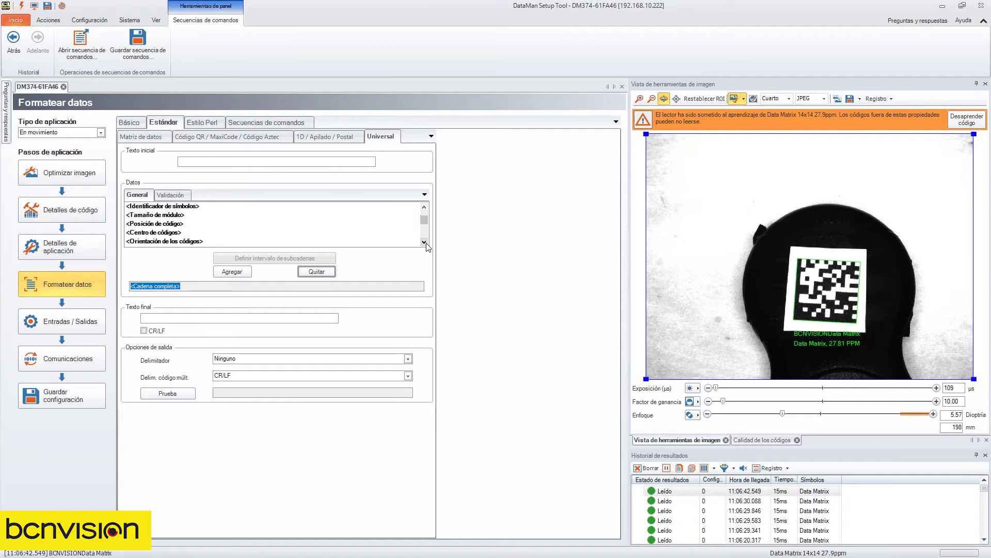
left_click(424, 242)
left_click(424, 241)
left_click(424, 242)
left_click(426, 244)
left_click(425, 244)
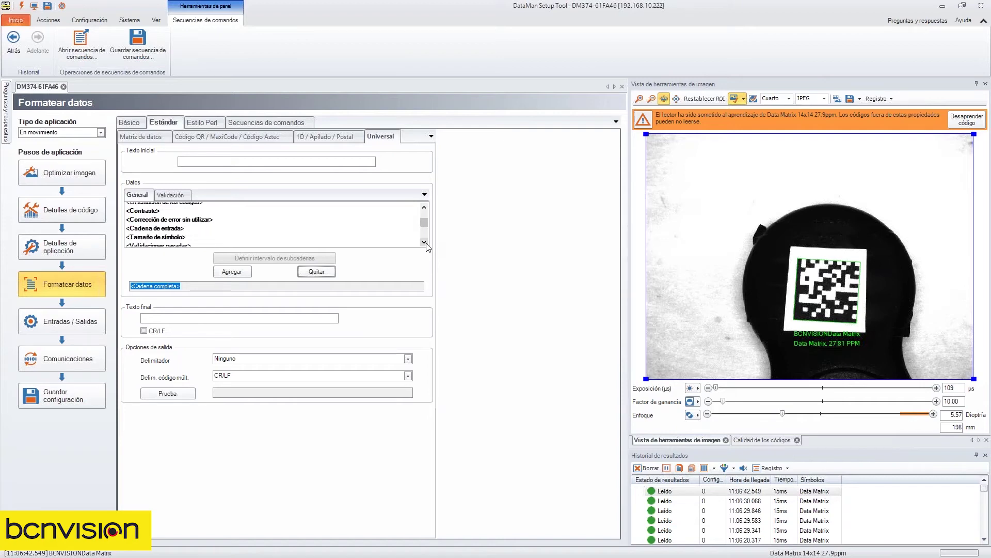
left_click(425, 244)
left_click(426, 244)
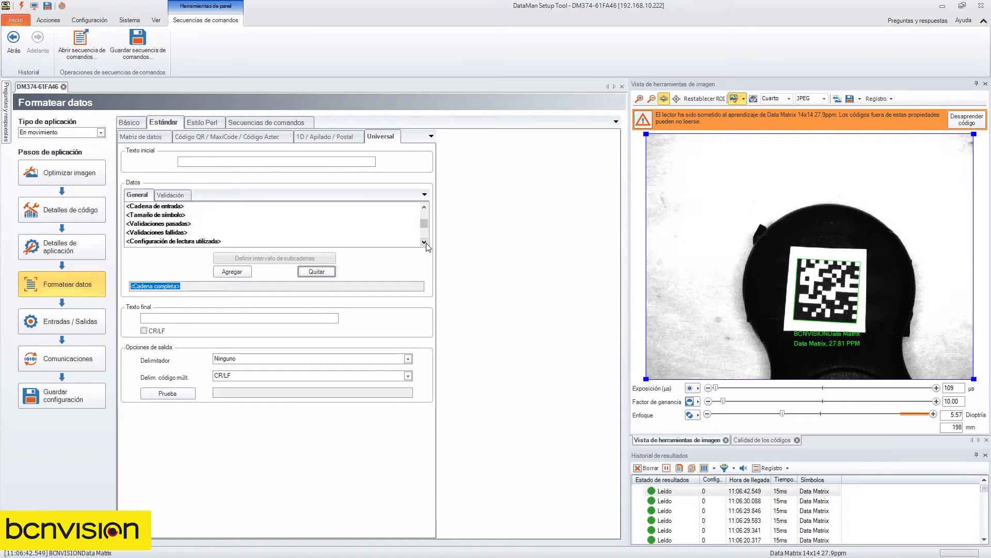
left_click(424, 242)
left_click(424, 242)
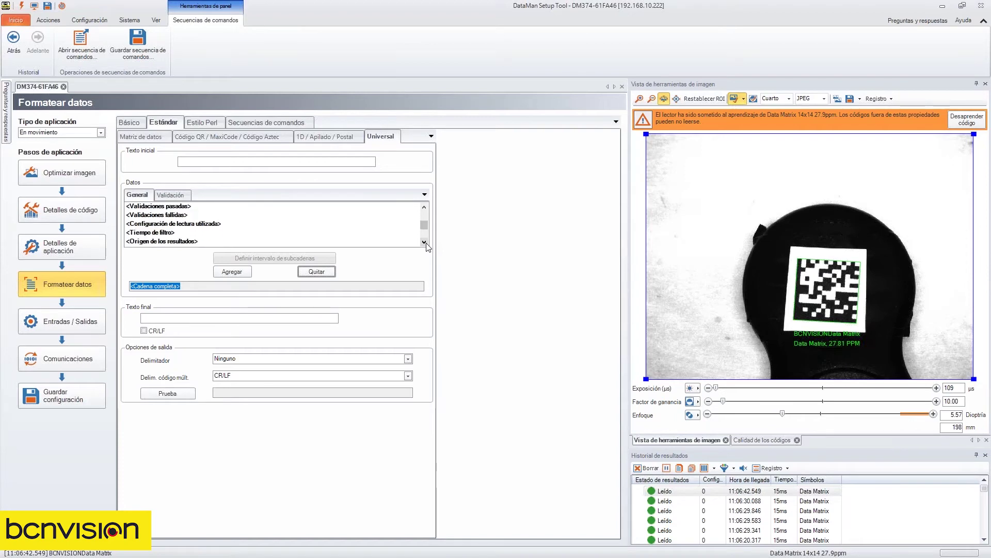
left_click(424, 242)
left_click(424, 243)
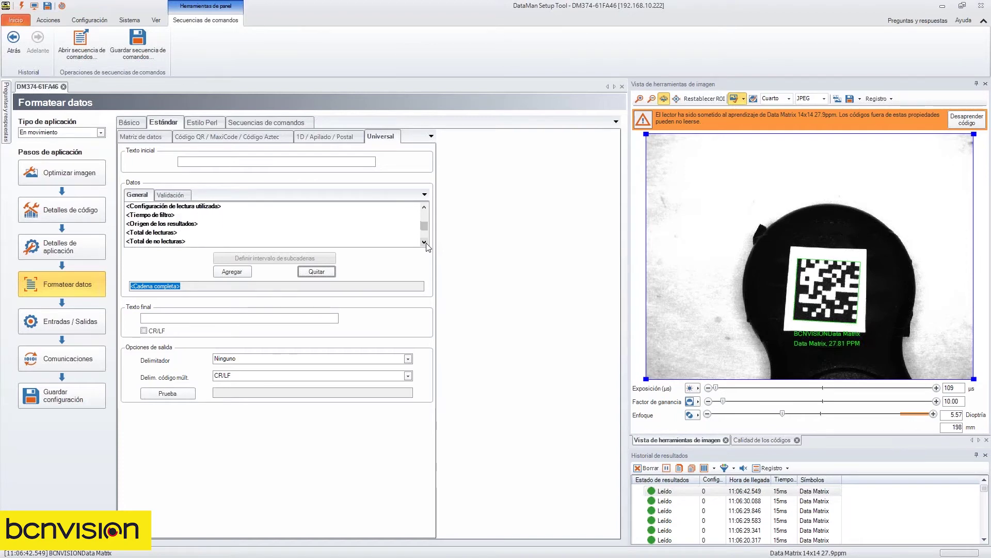
left_click(424, 242)
left_click(425, 243)
left_click(424, 243)
left_click(425, 242)
left_click(425, 242)
left_click(425, 242)
left_click(425, 243)
left_click(425, 243)
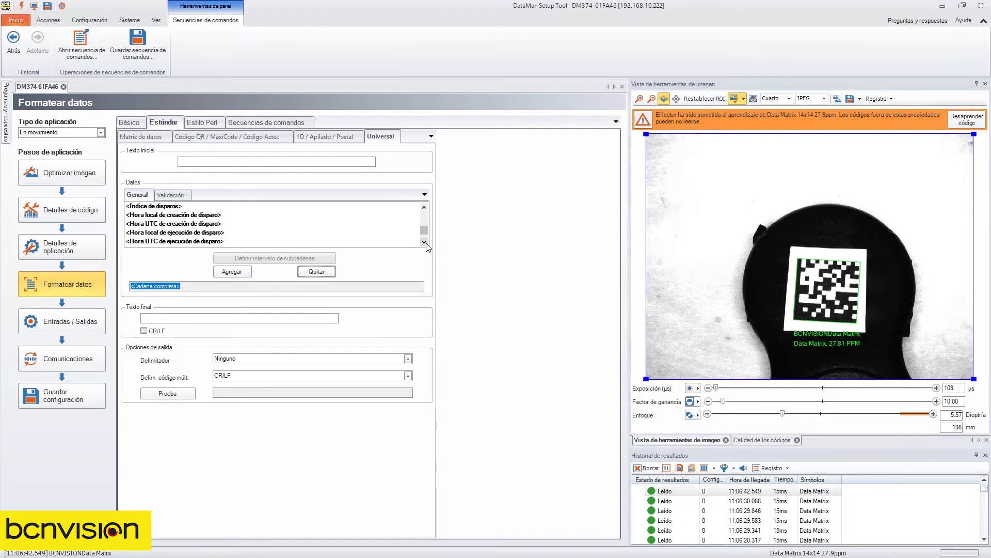
left_click(425, 242)
left_click(424, 242)
left_click(425, 242)
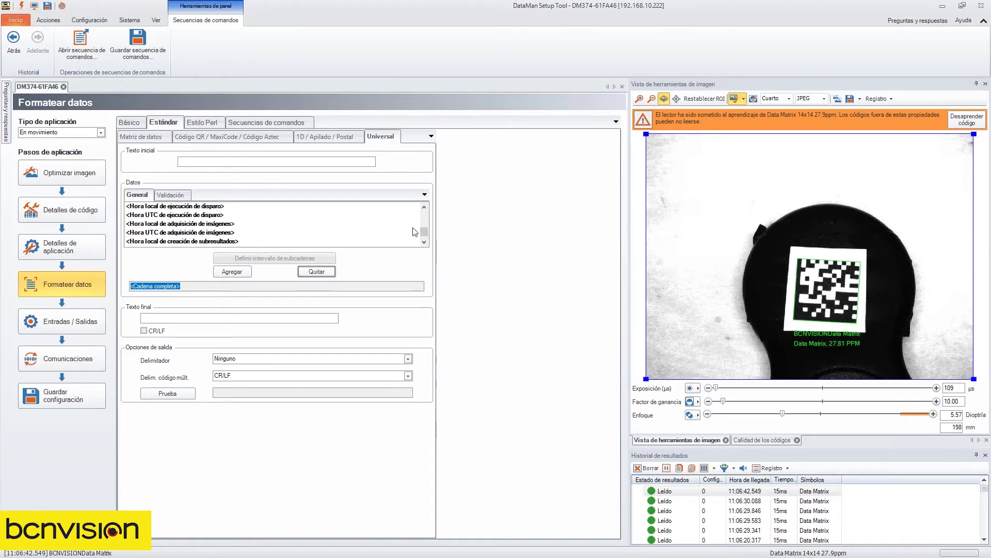
- Switch the data formatting to the script-based format and open its data formatting script
left_click(130, 122)
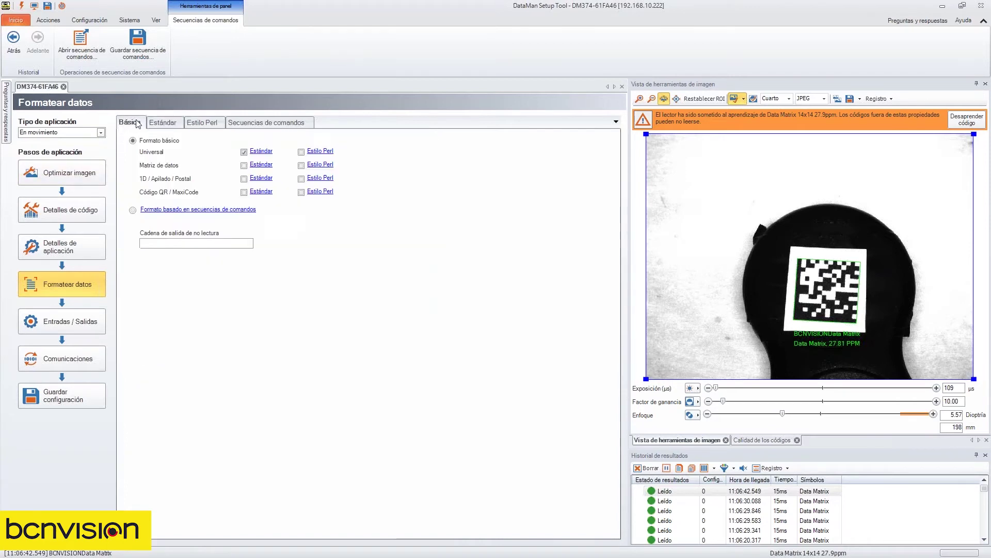
left_click(133, 210)
left_click(178, 211)
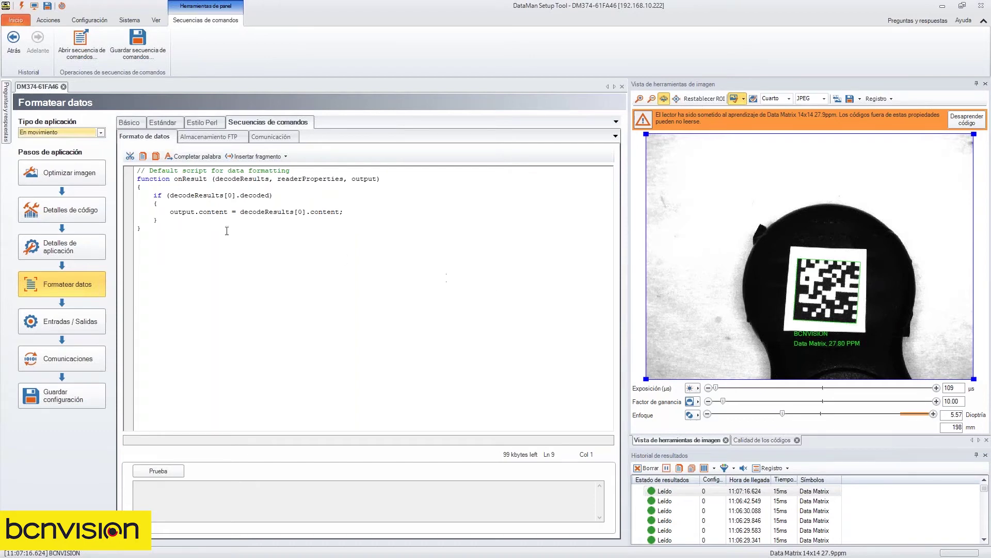
- Add the condition if(decodeResults[0].content == "BCNVISION") above the output.content line in the onResult script
left_click(169, 204)
key("Return")
key("Return")
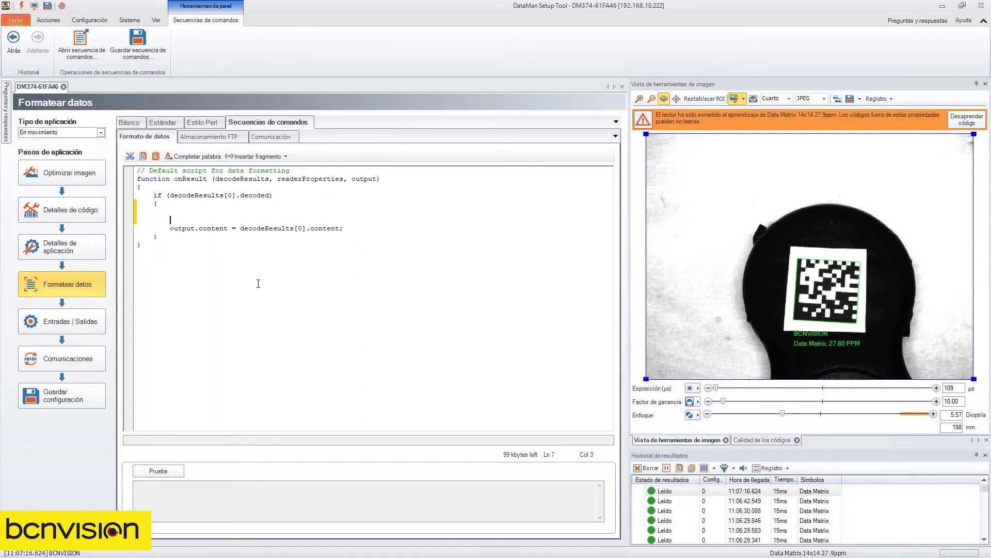
type("if(")
left_click_drag(240, 228, 342, 228)
key("ctrl+c")
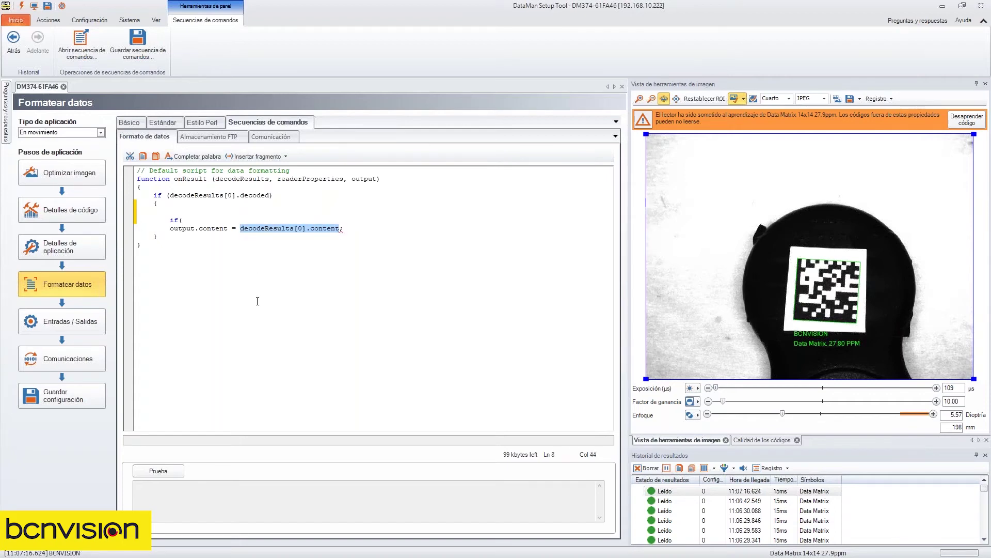
left_click(201, 219)
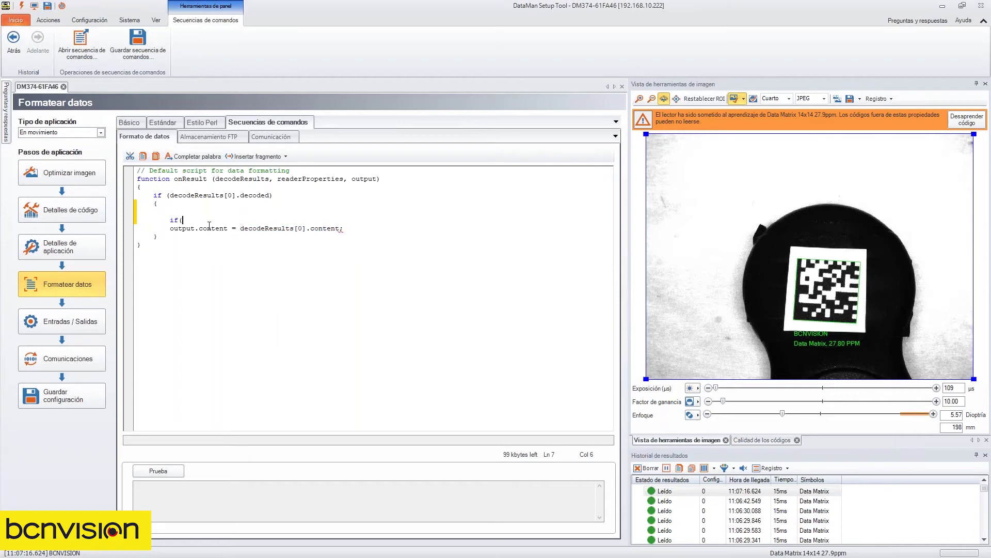
key("ctrl+v")
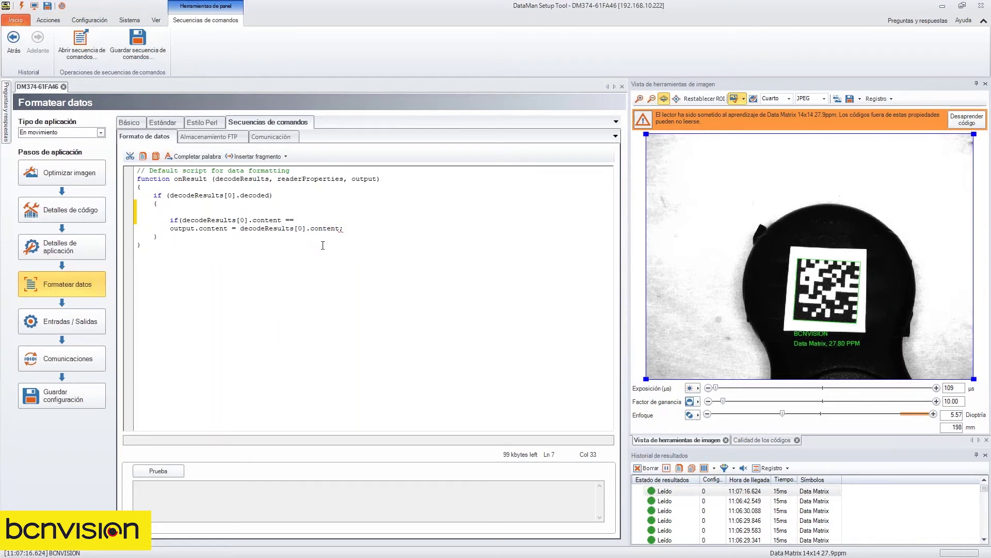
type("== \"BCNVISION")
- Change the script's output line to output.content = codigo_correcto; and trigger reads to test it
key("Return")
left_click_drag(172, 236, 339, 239)
type("content = co")
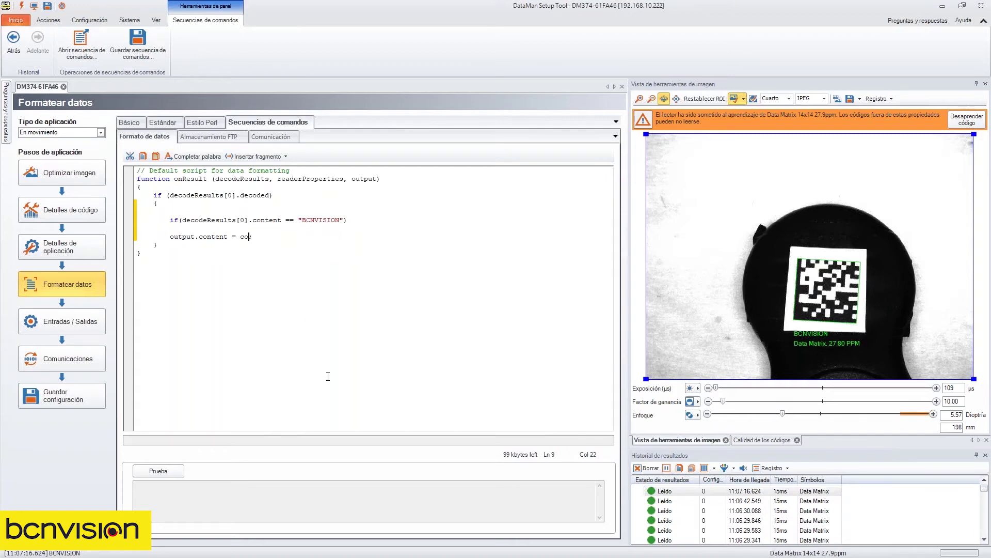
type("digo_correcto;")
left_click(22, 6)
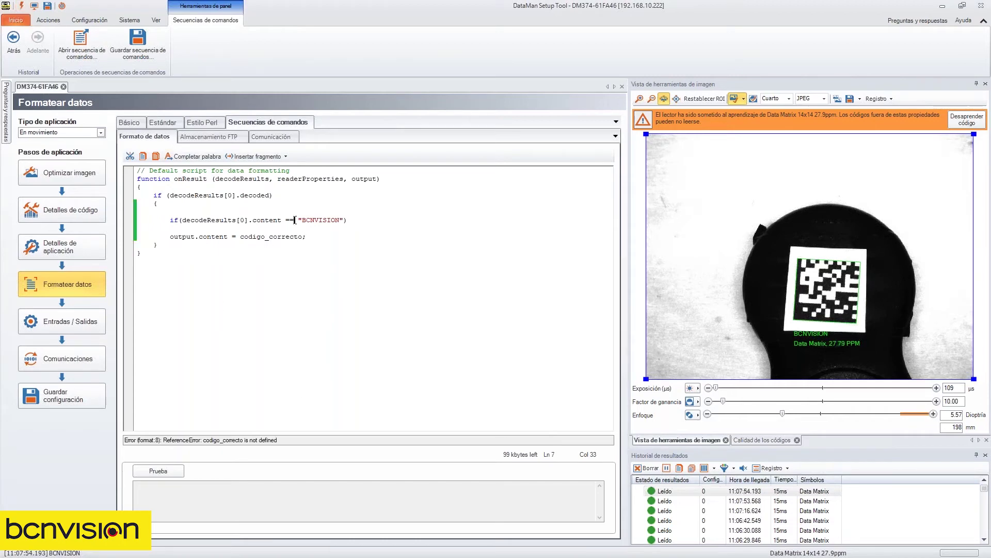
- Reduce the condition's comparison operator to a single =, enclose codigo_correcto in quotation marks, and trigger reads to test the script
key("BackSpace")
left_click(22, 7)
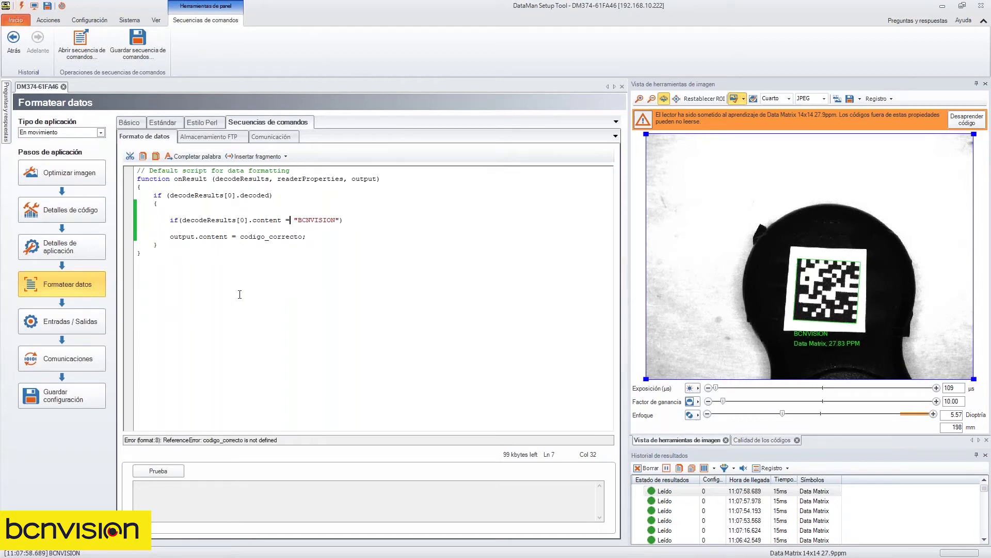
type("\"")
left_click(22, 6)
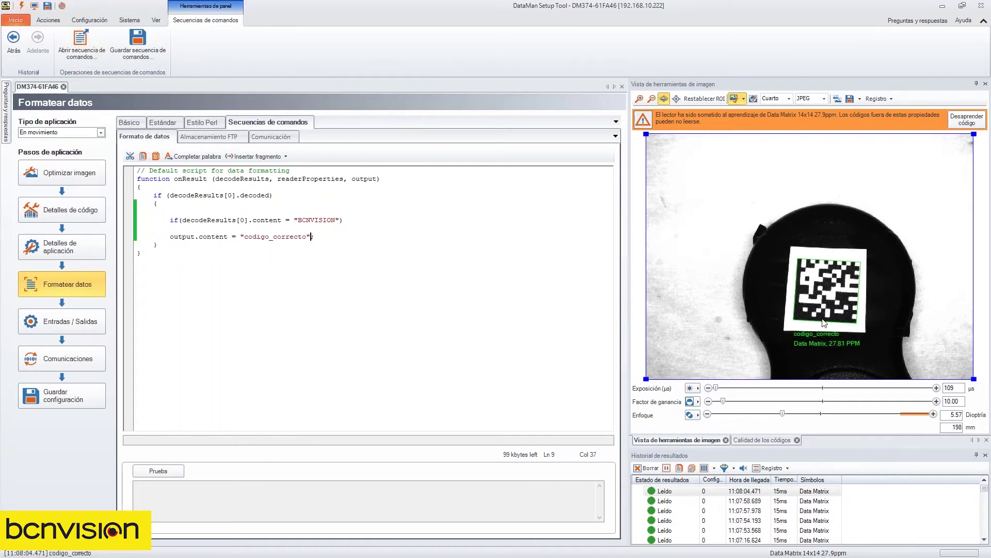
- Review the "BCNVISION" condition in the formatting script and the default scripts for FTP storage and custom communication
left_click_drag(299, 221, 336, 221)
left_click(798, 338)
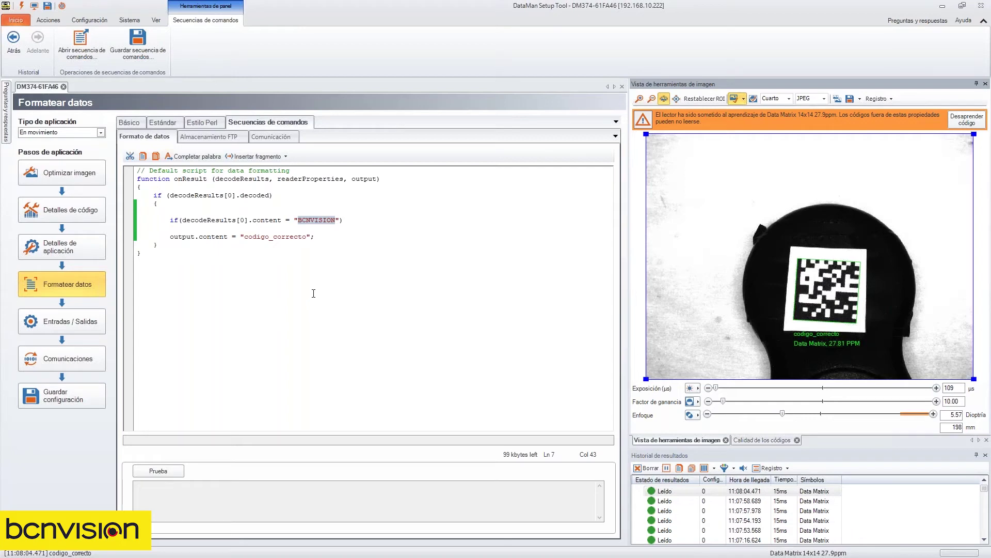
key("Right")
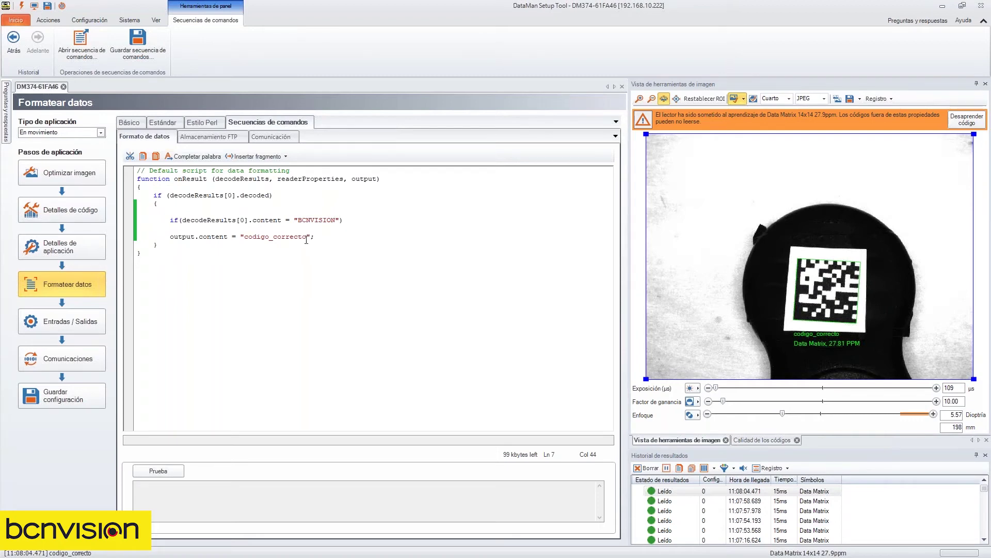
left_click(210, 137)
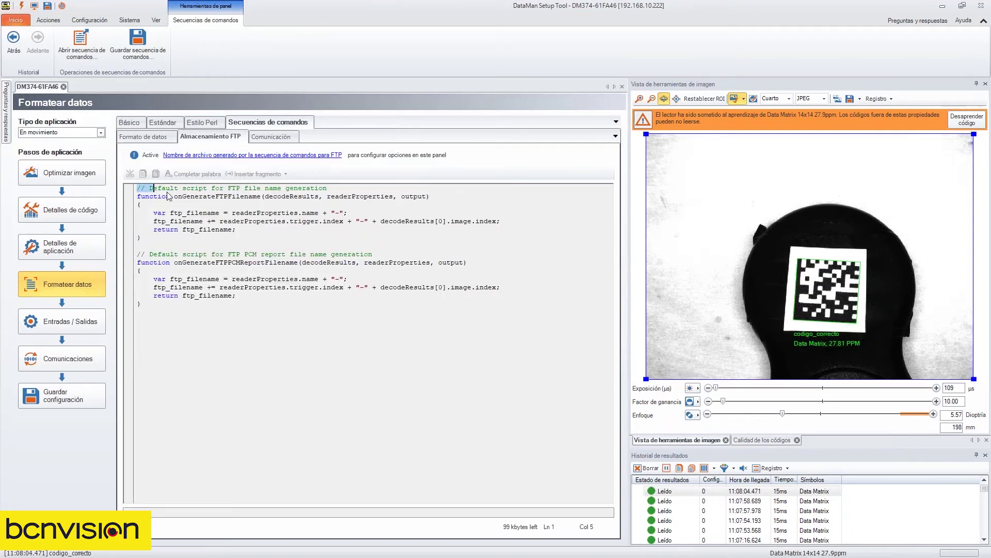
left_click_drag(139, 188, 295, 314)
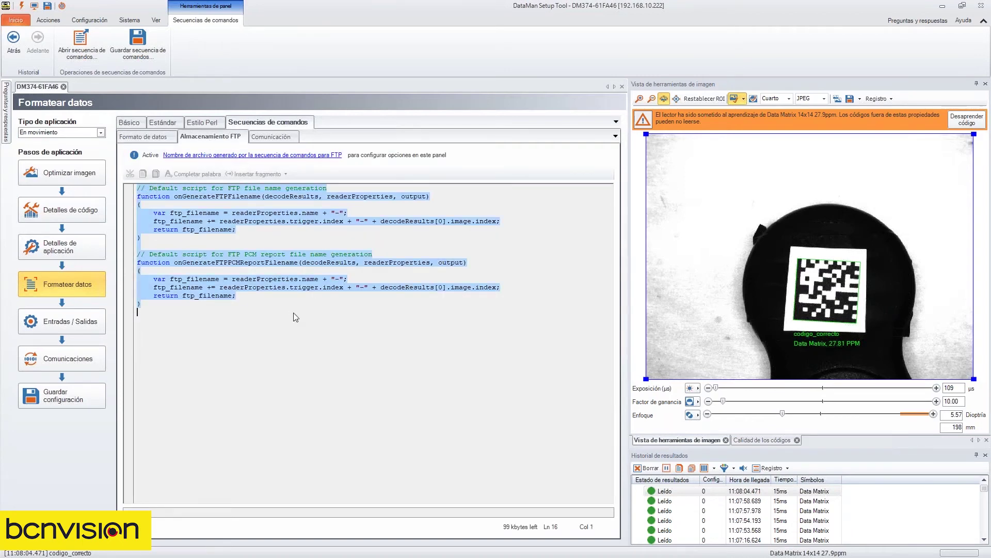
left_click(274, 139)
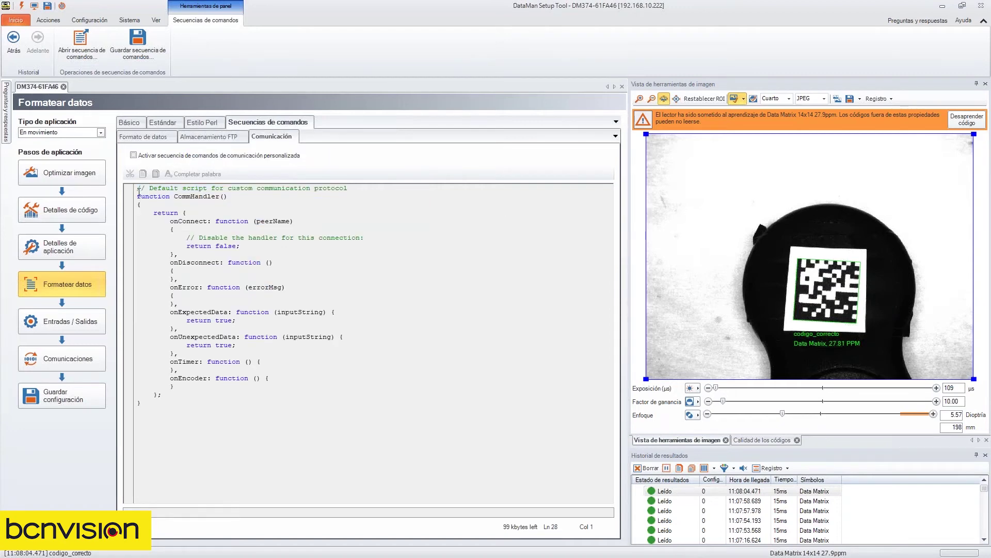
- Return the data formatting to Formato básico and disable the standard format for Universal
left_click(130, 123)
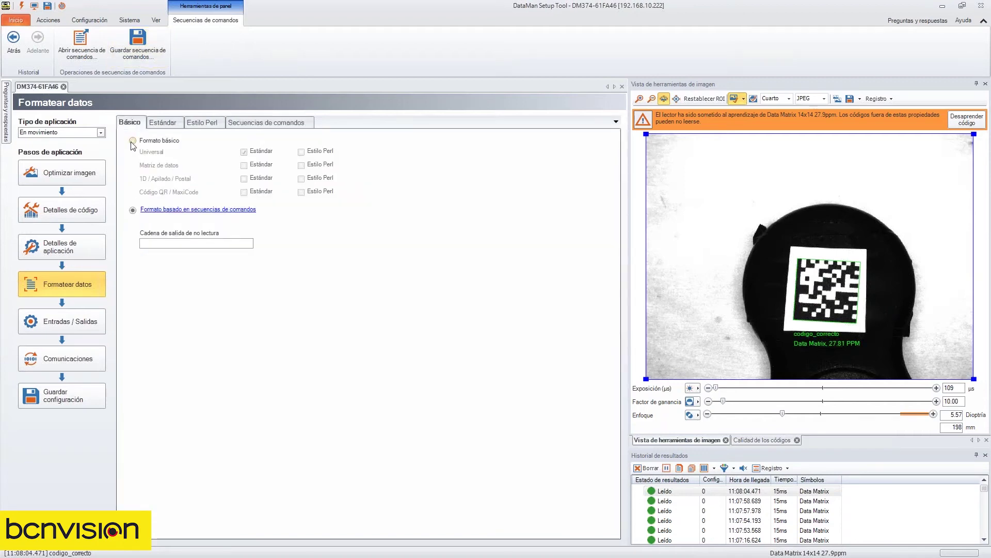
left_click(133, 141)
left_click(244, 152)
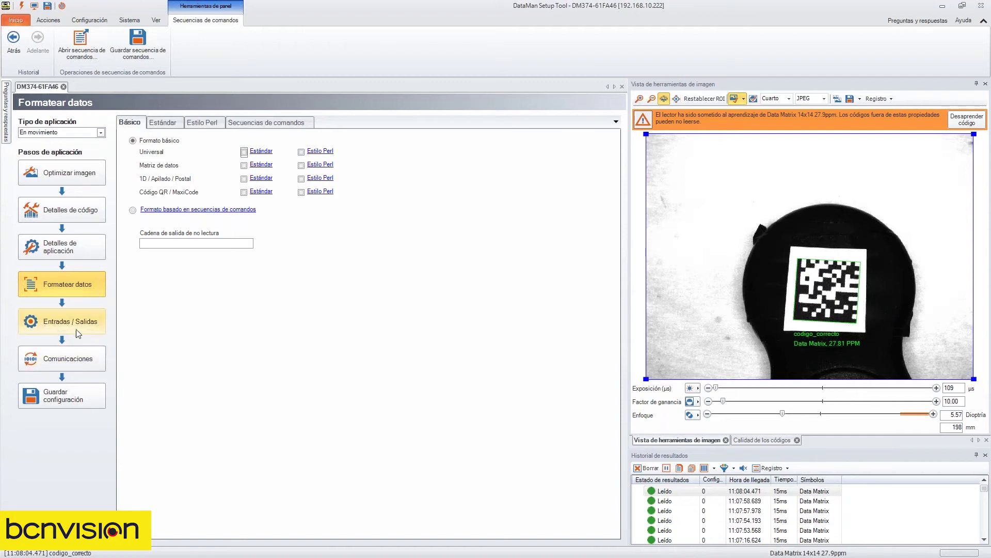
- Examine the TRIG button settings under inputs and outputs, covering brightness, focus, reader configuration code, code learning and disabling the reader button
left_click(67, 325)
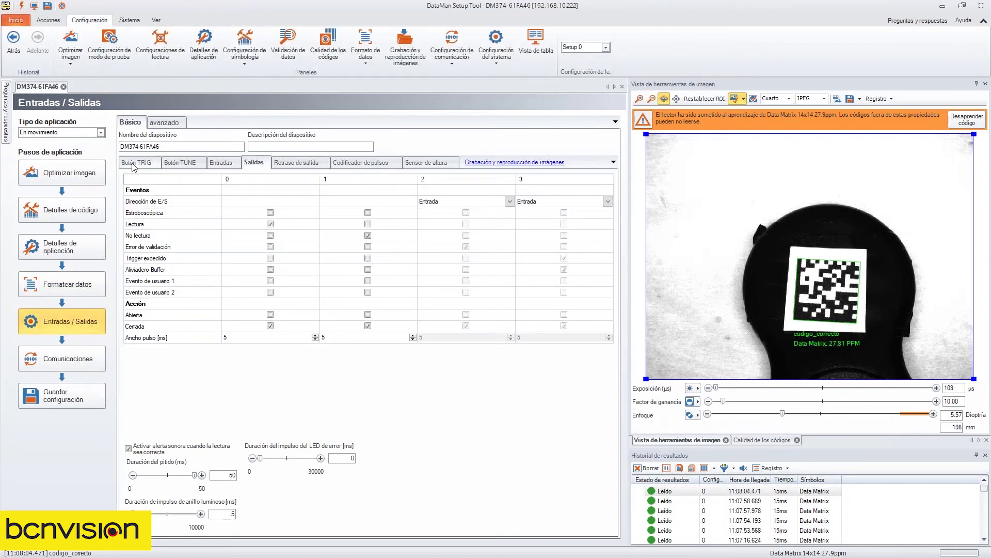
left_click(134, 165)
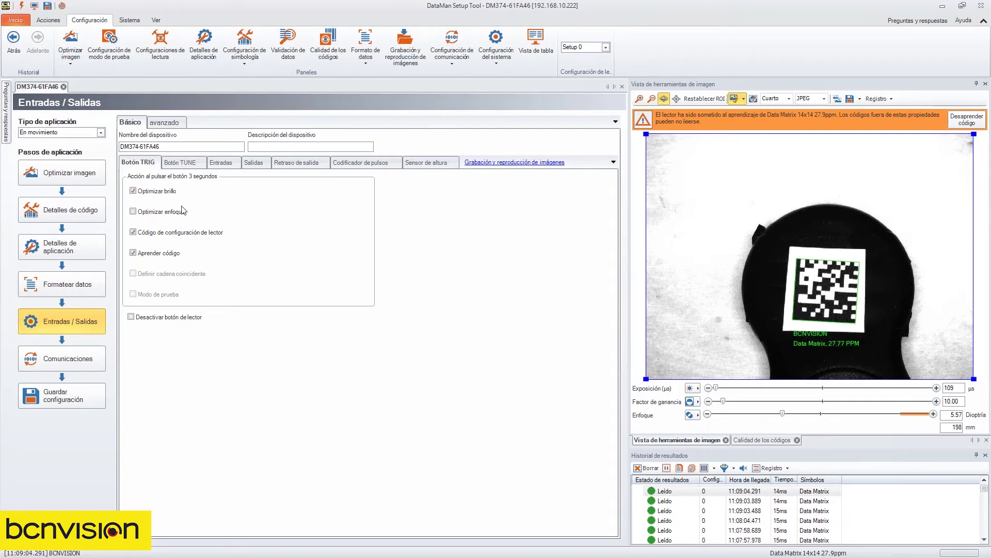
left_click(143, 255)
left_click(147, 235)
left_click(143, 213)
left_click(136, 319)
- Examine the TUNE button, input, output and output delay settings, including the direction choices for I/O line 2
left_click(181, 163)
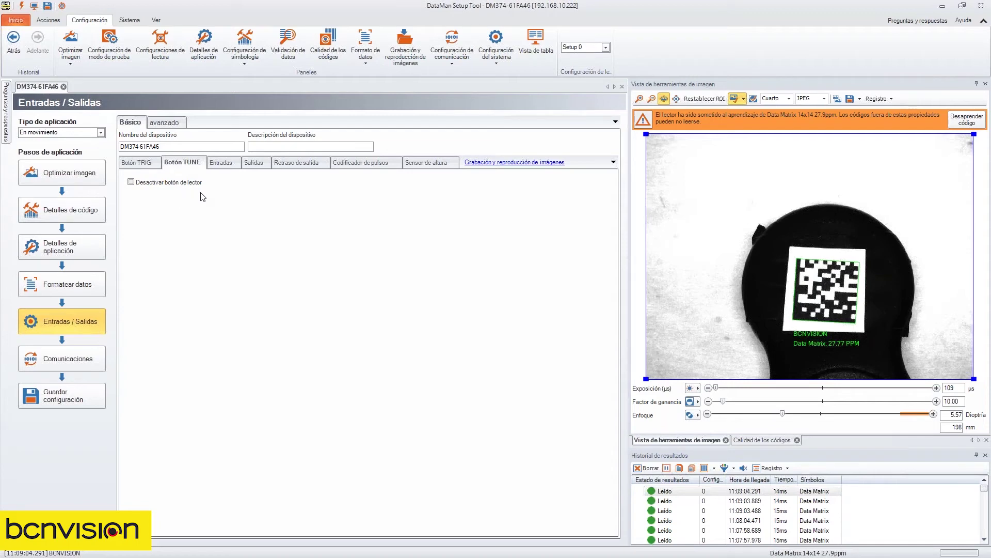
left_click(216, 164)
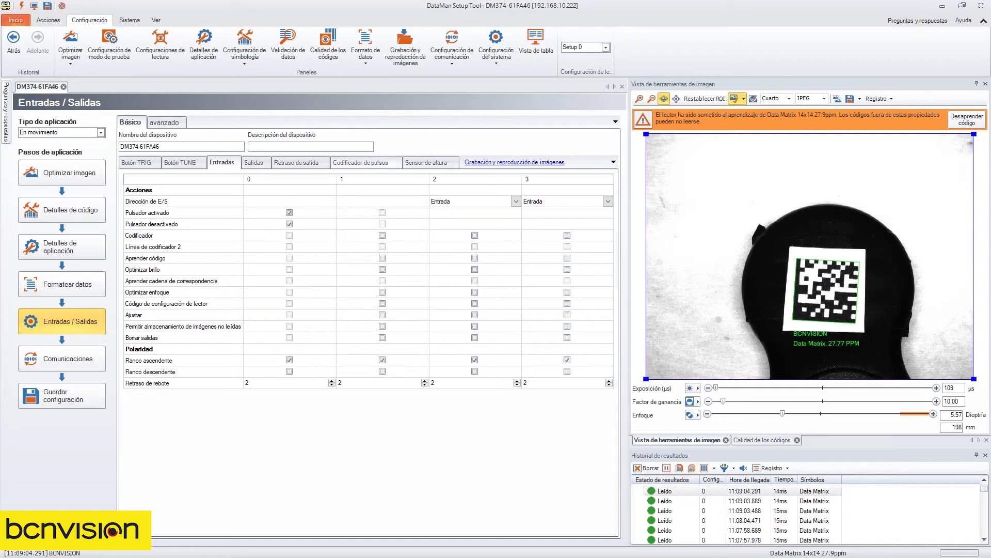
left_click(516, 203)
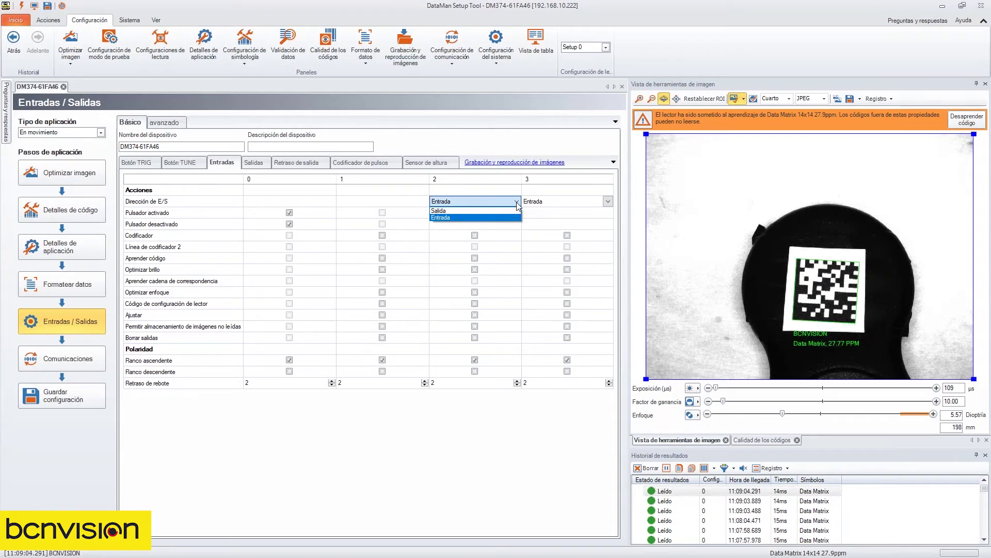
left_click(518, 205)
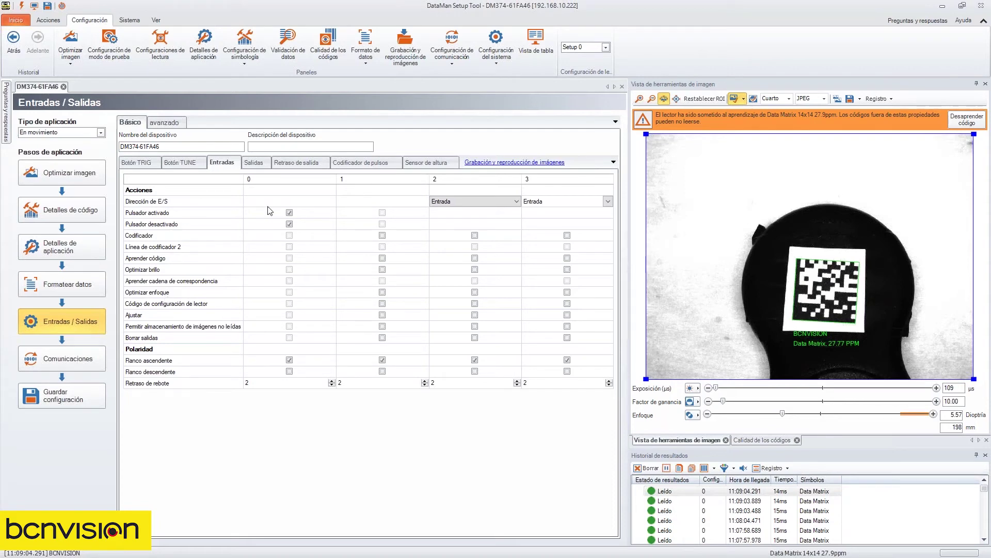
left_click(253, 163)
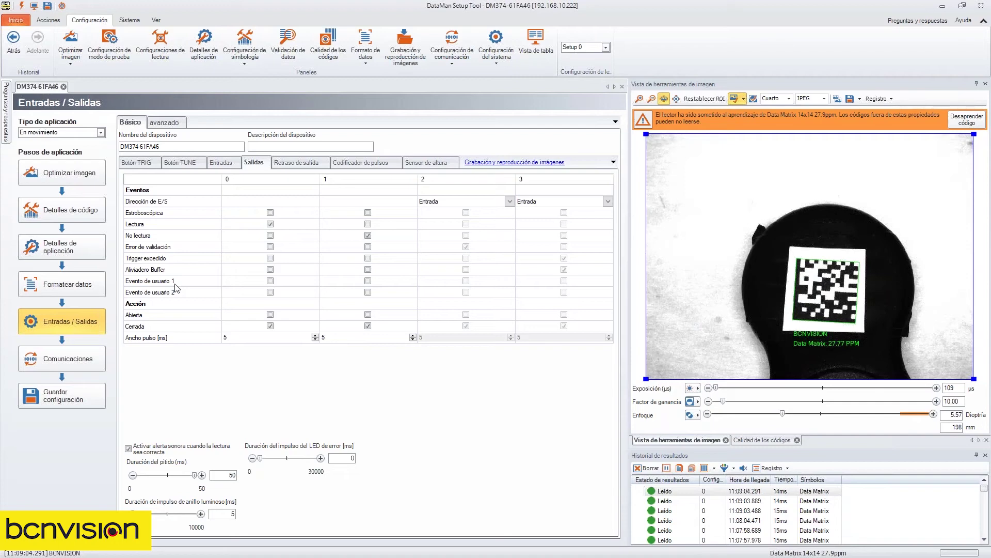
left_click(306, 164)
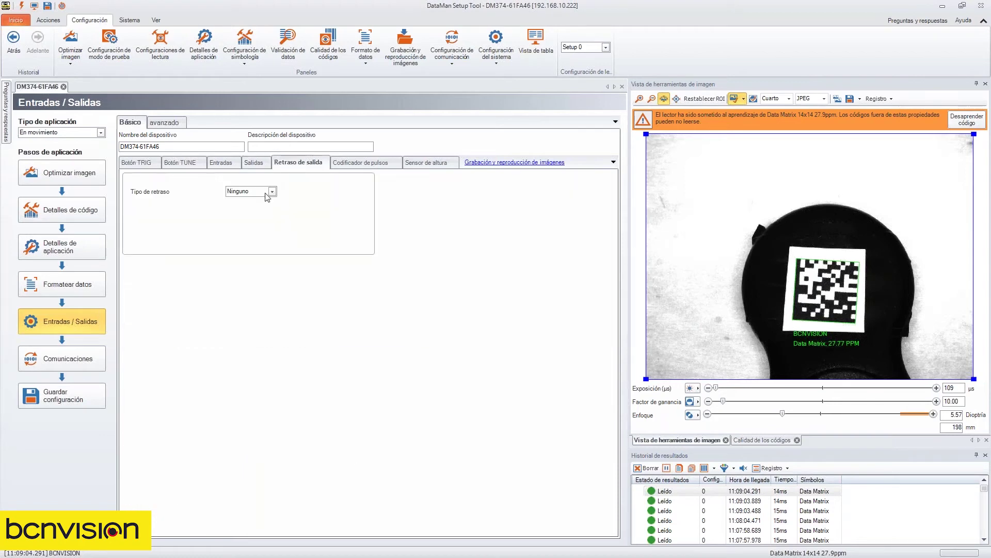
- Examine the delay type choices for the output delay and the pulse encoder settings
left_click(273, 192)
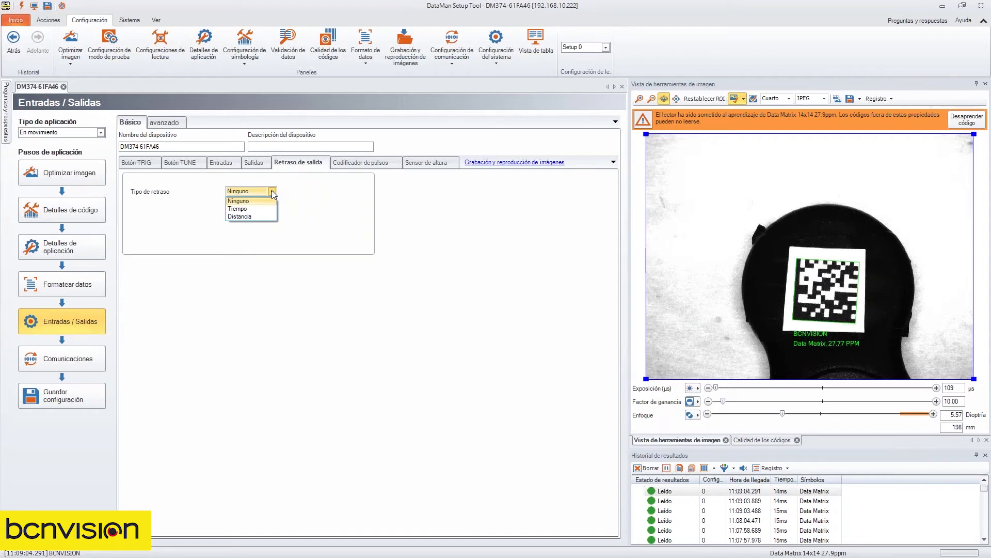
left_click(271, 191)
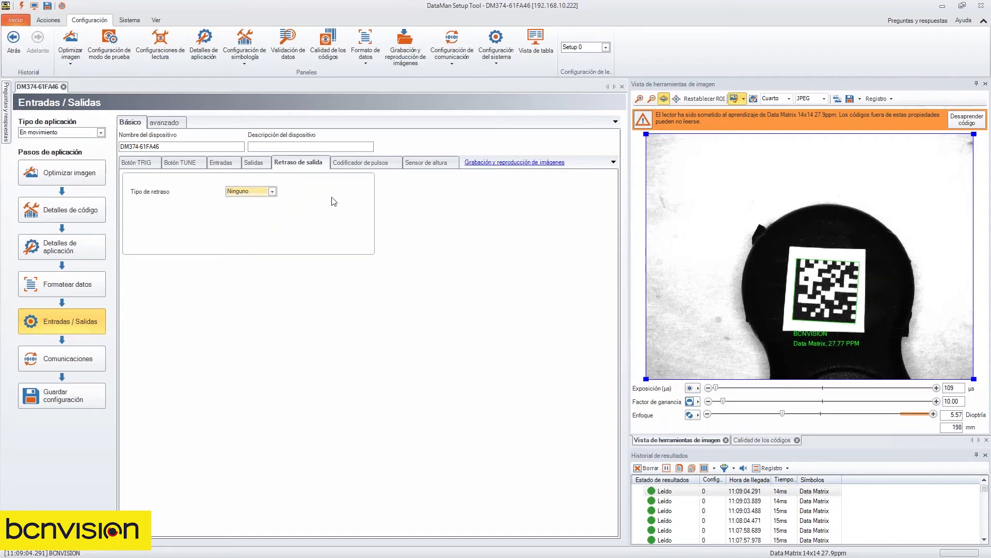
left_click(378, 164)
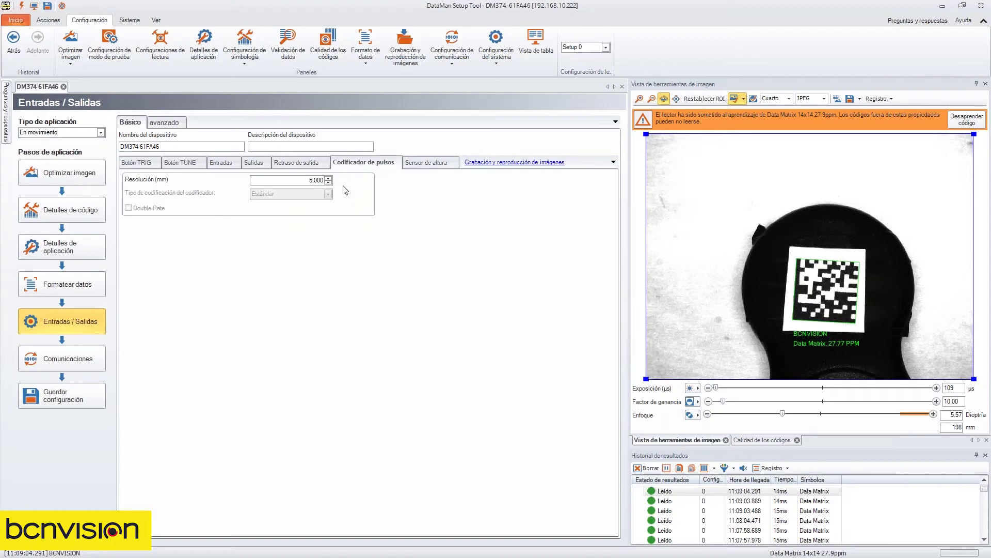
- Set the height sensor to Telémetro láser Baumer RS232 and run the live image briefly to check its current measurement
left_click(422, 165)
left_click(355, 182)
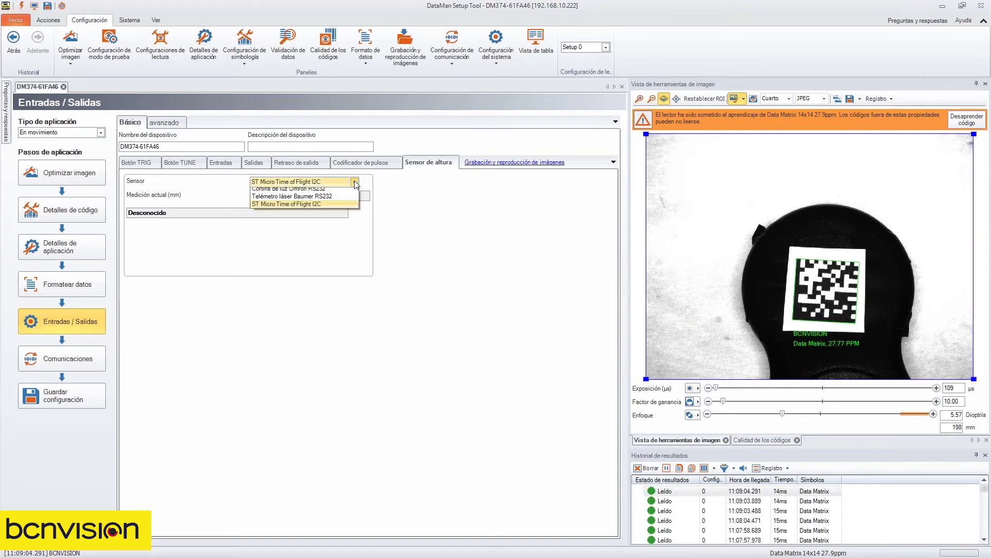
left_click(355, 182)
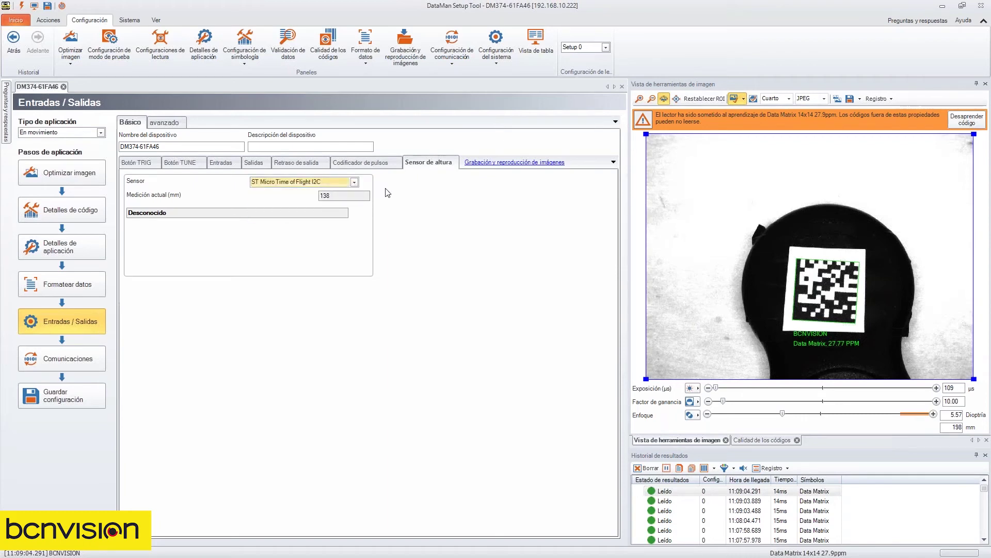
left_click(355, 181)
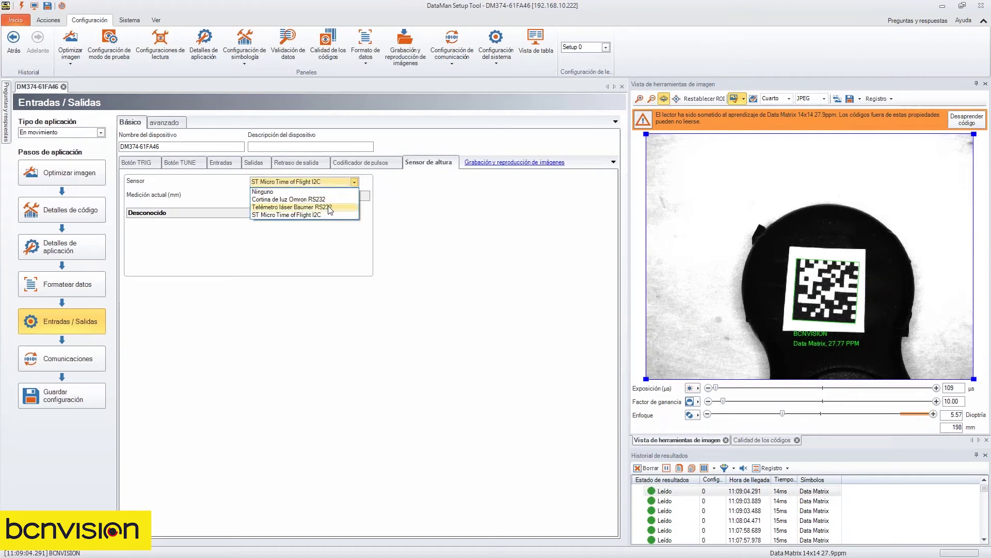
left_click(330, 207)
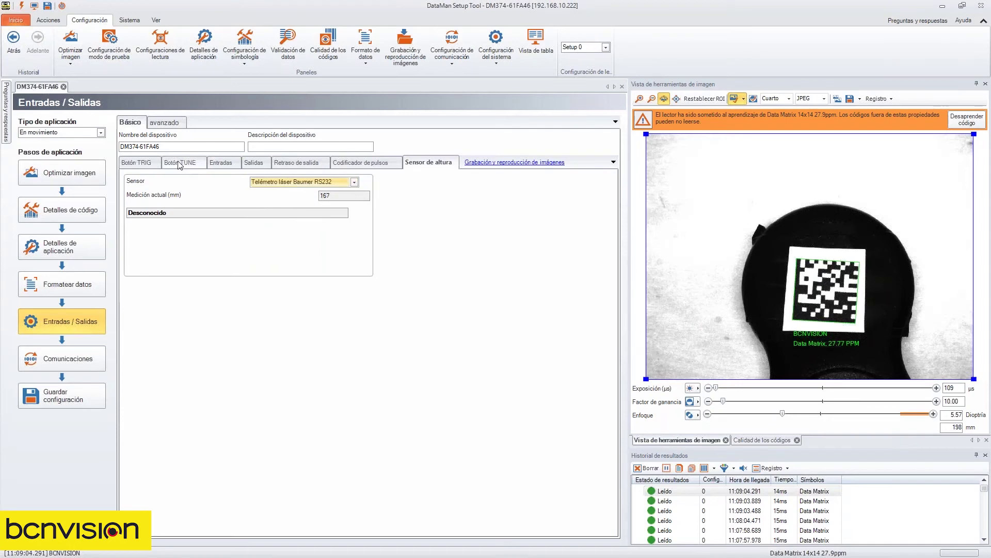
left_click(35, 5)
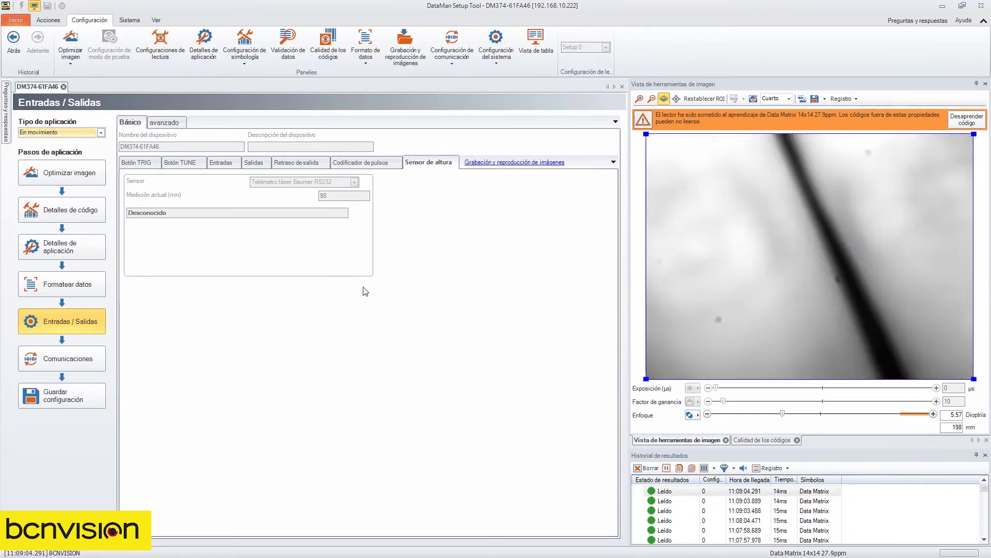
left_click(35, 6)
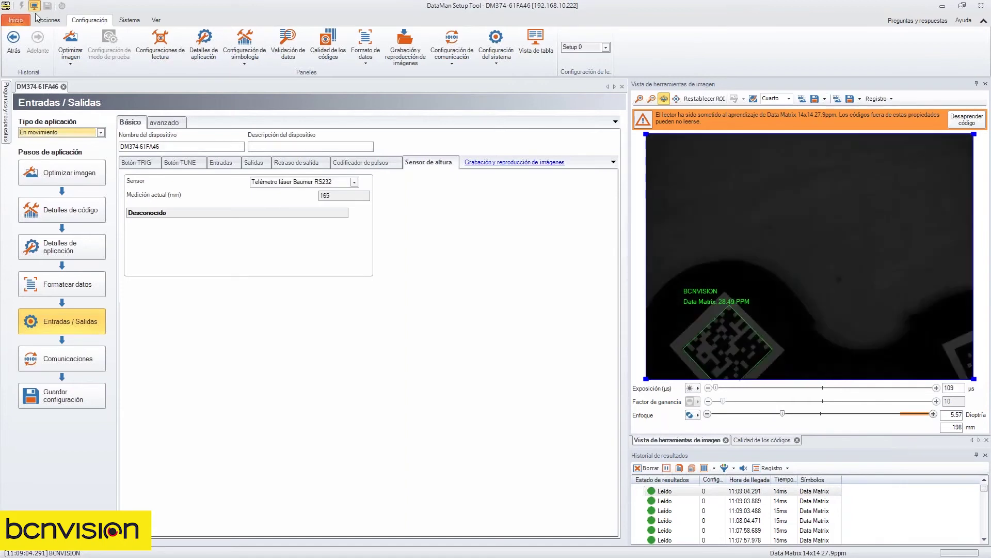
- Clear the DNS server address in the Ethernet communication settings and go to the Telnet port value
left_click(67, 359)
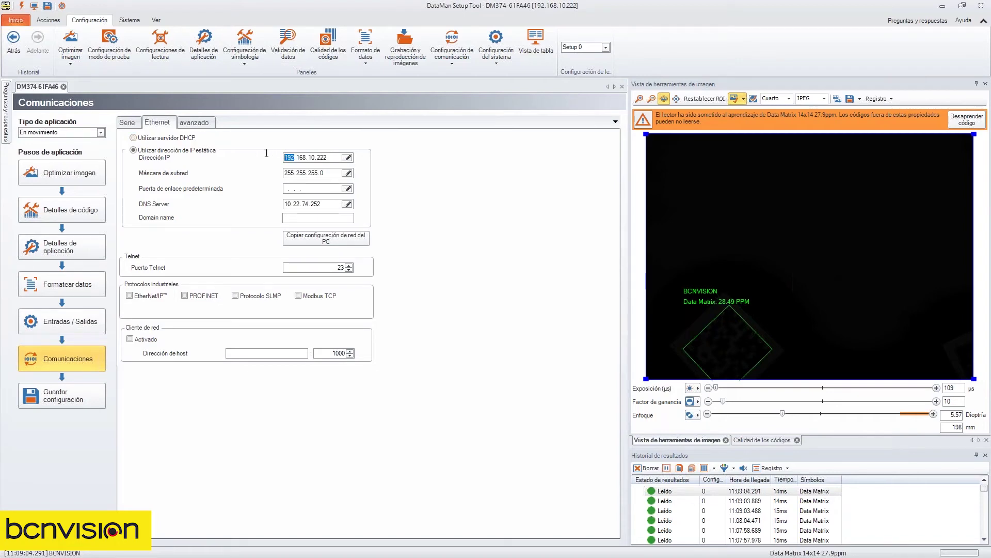
key("Tab")
key("Tab")
key("Tab")
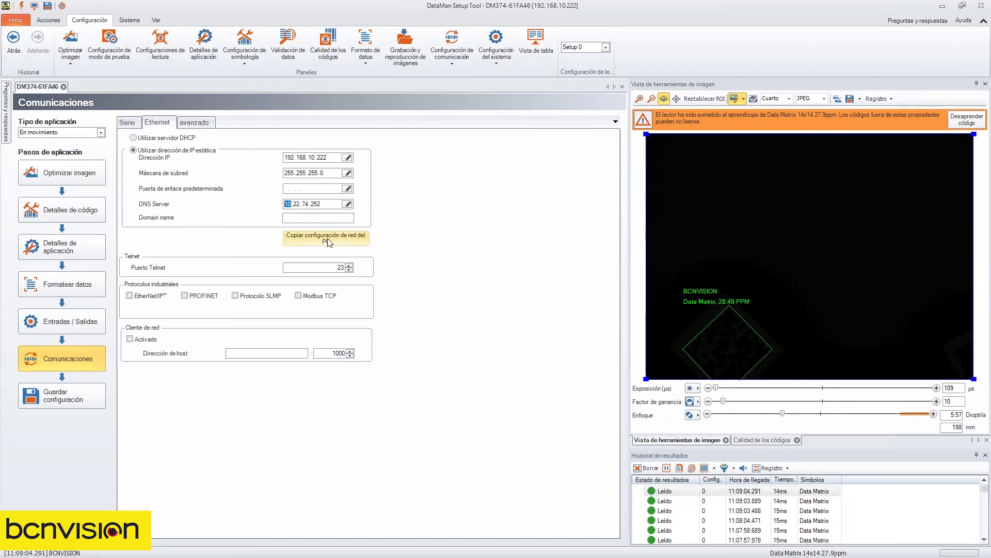
key("Delete")
left_click(303, 269)
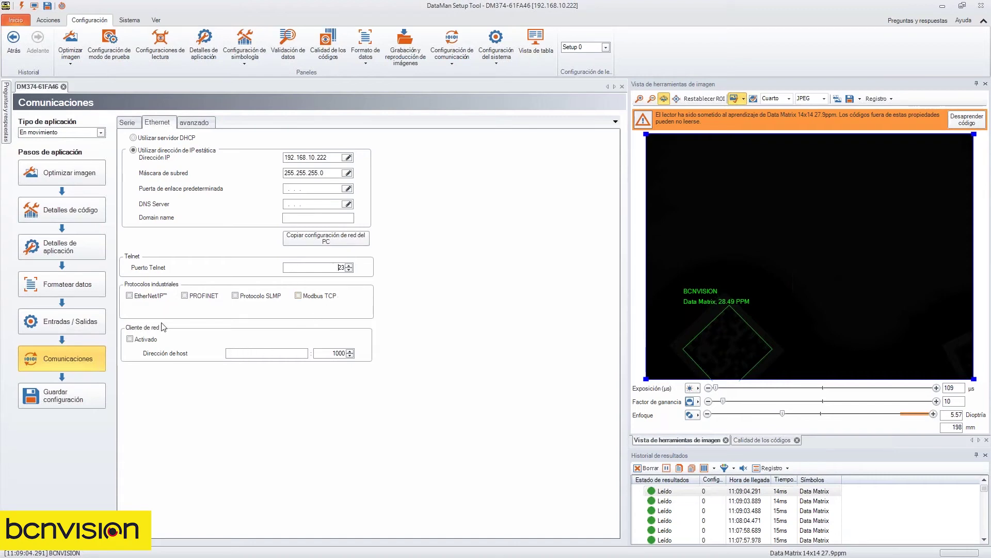
- Save the reader configuration and trigger several test reads of the Data Matrix code
key("ctrl+t")
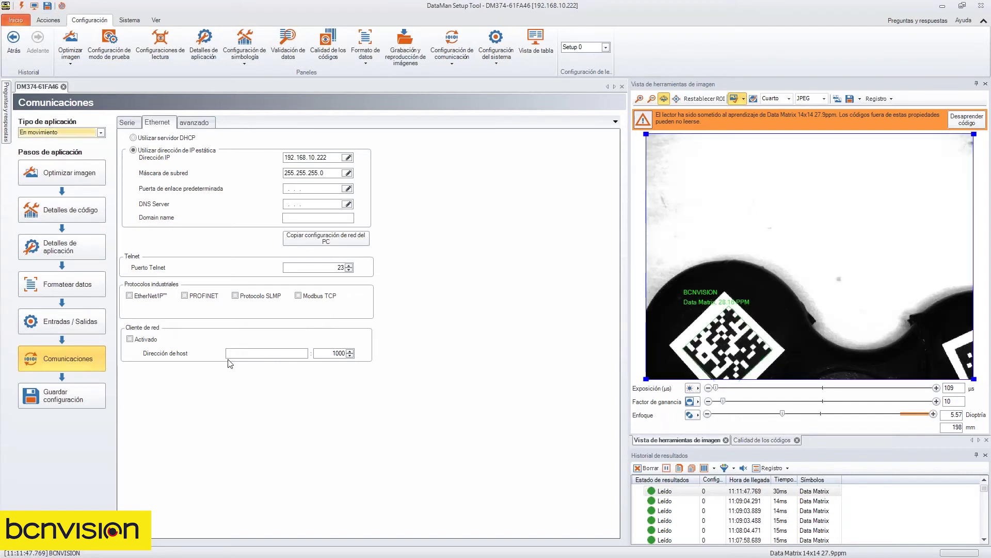
left_click(74, 405)
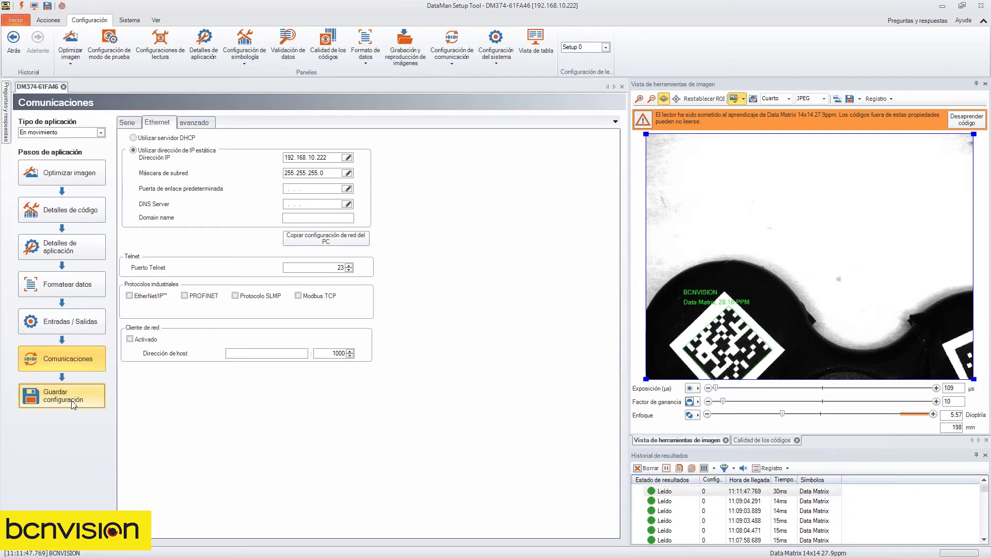
left_click(23, 6)
left_click(23, 6)
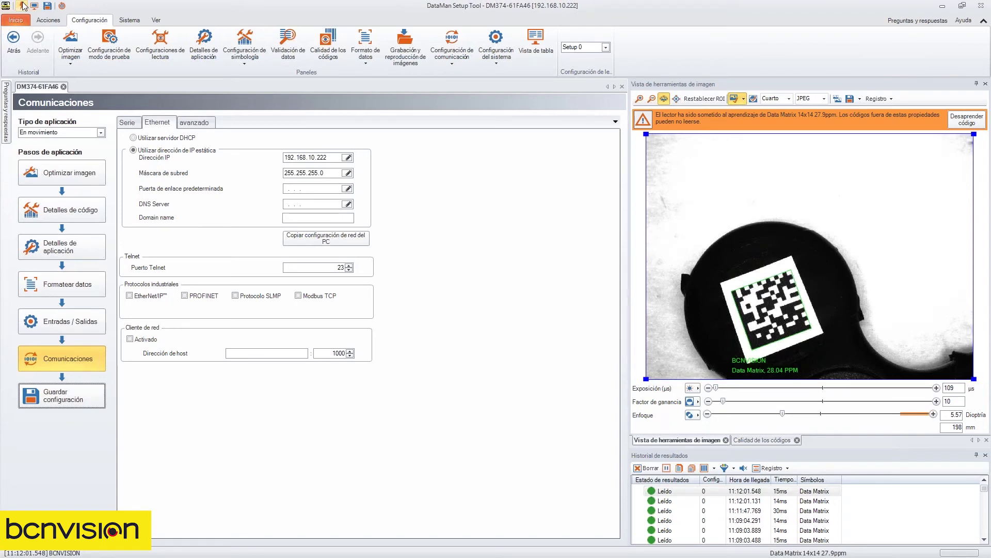
left_click(23, 6)
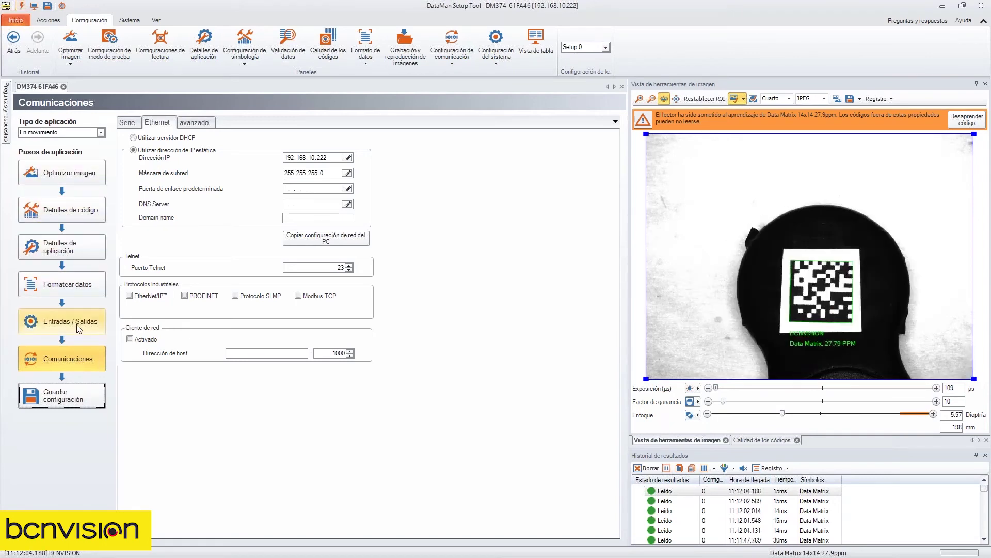
- Crop the decoder ROI to about left 376, top 296, right 1552, bottom 1356, and the enabled camera field of view to about right 1808, top 236
left_click(74, 39)
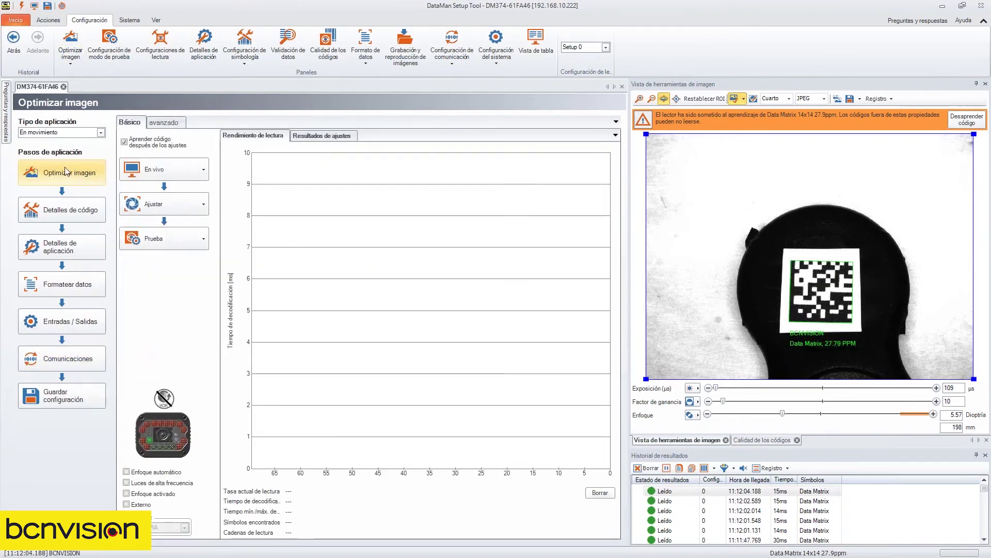
left_click(71, 64)
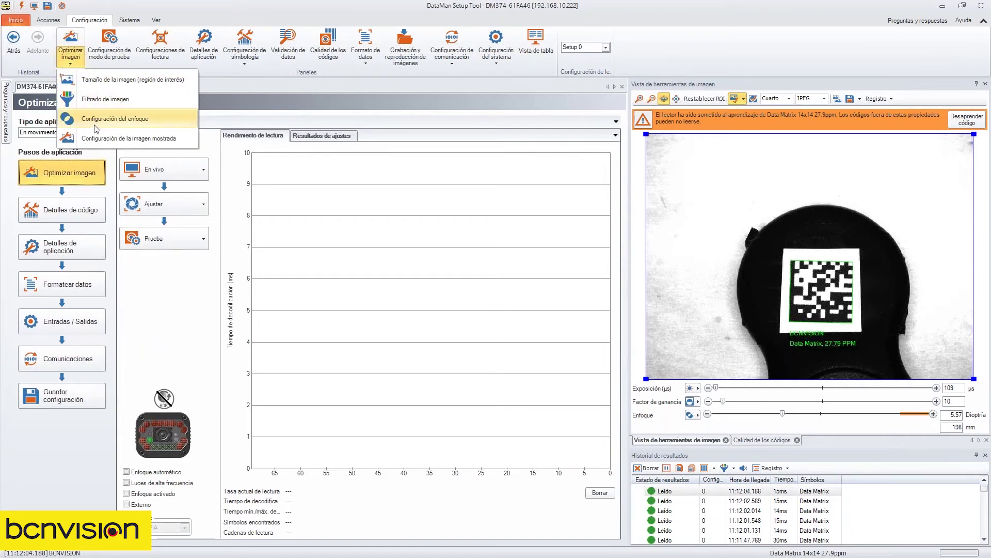
left_click(101, 81)
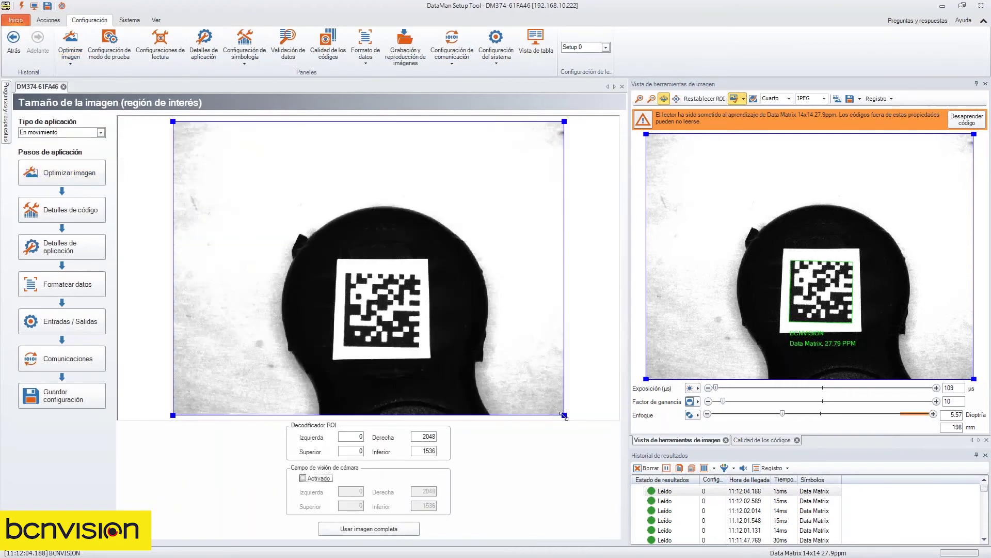
left_click_drag(560, 414, 470, 380)
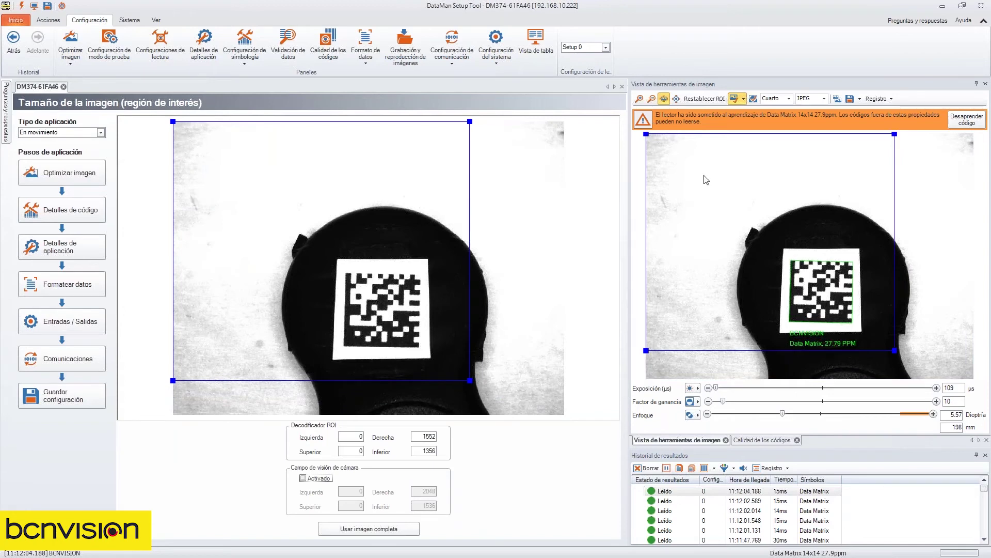
left_click_drag(173, 122, 245, 179)
left_click(303, 478)
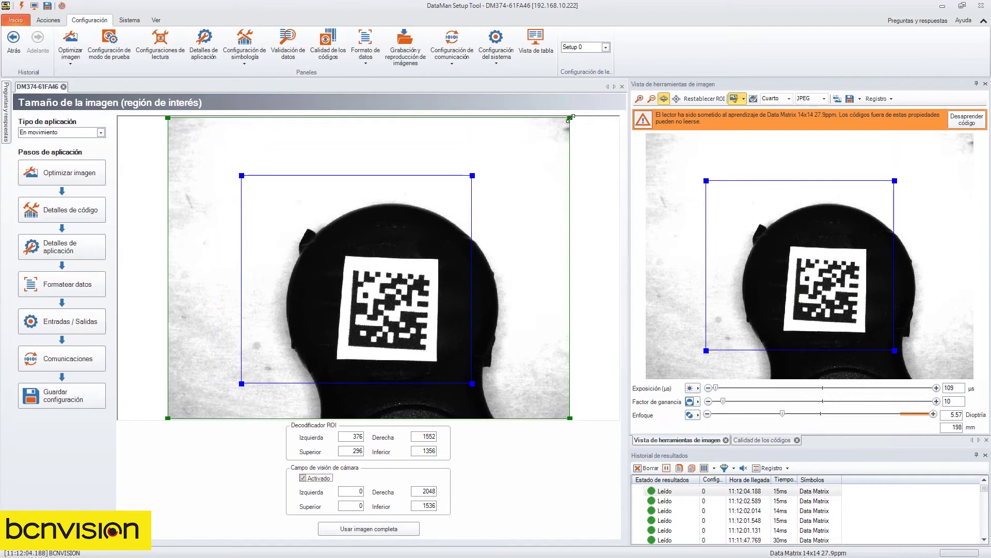
left_click_drag(570, 118, 523, 163)
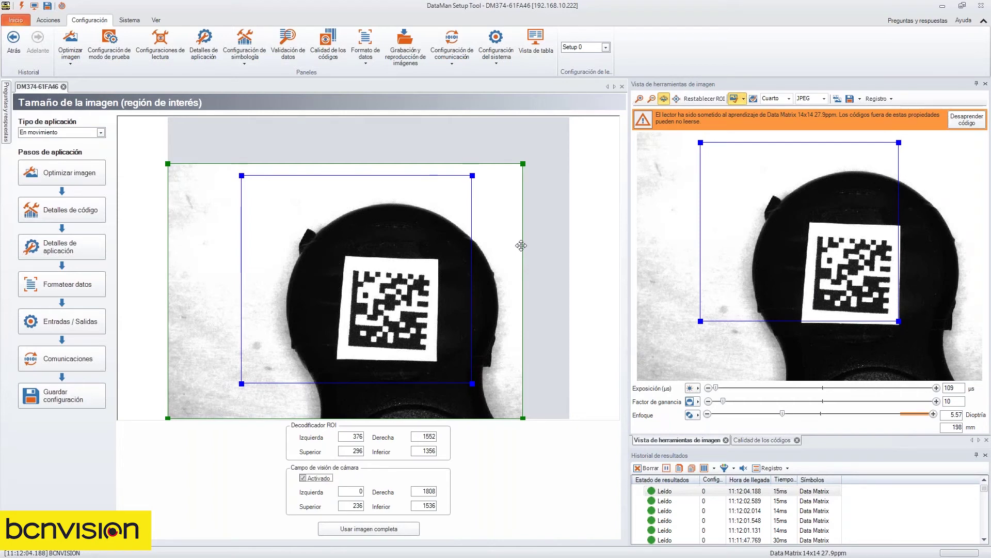
- Restore the region of interest to the full image and disable the camera field of view
left_click(368, 524)
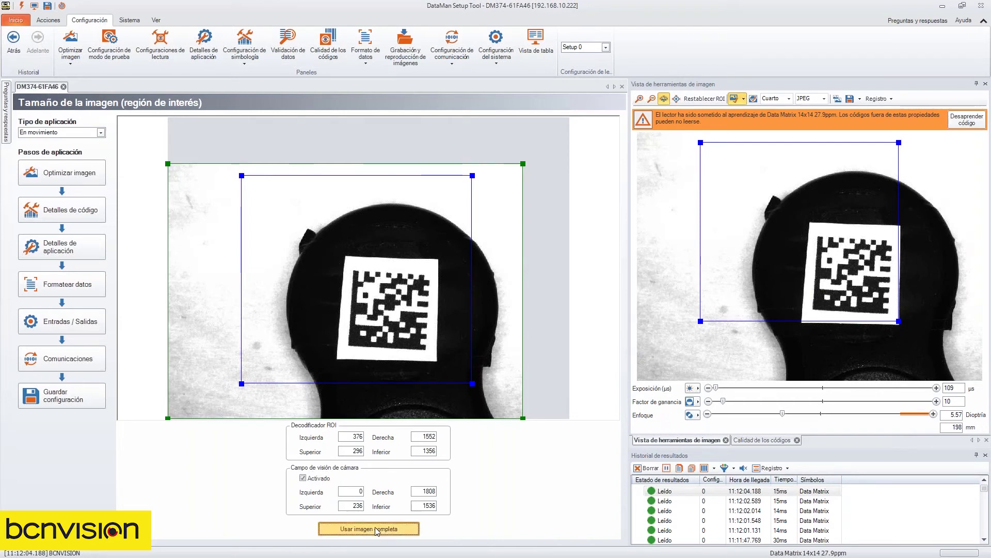
left_click(303, 478)
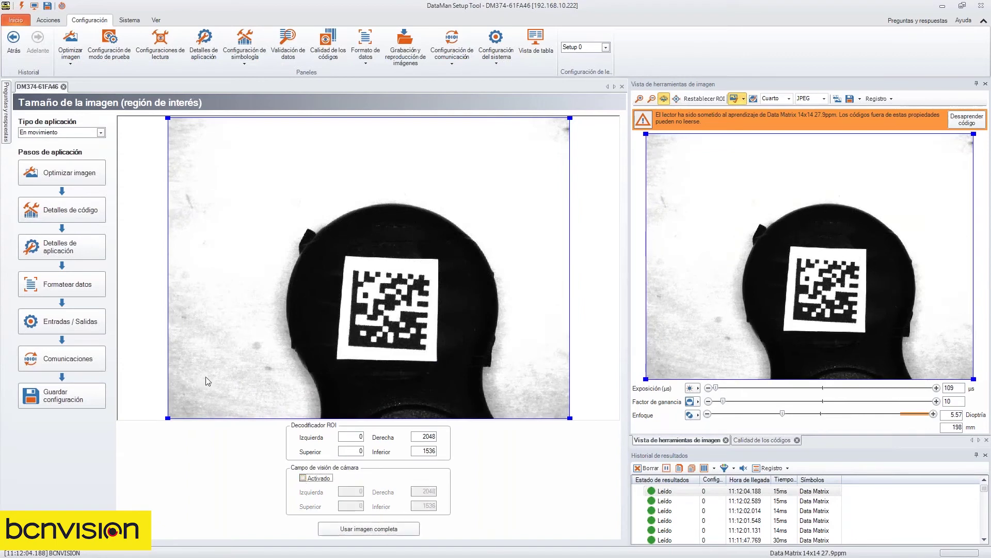
- Add an entry to the stacked image filters and review the available filter types, leaving it on Sin filtrado
left_click(71, 63)
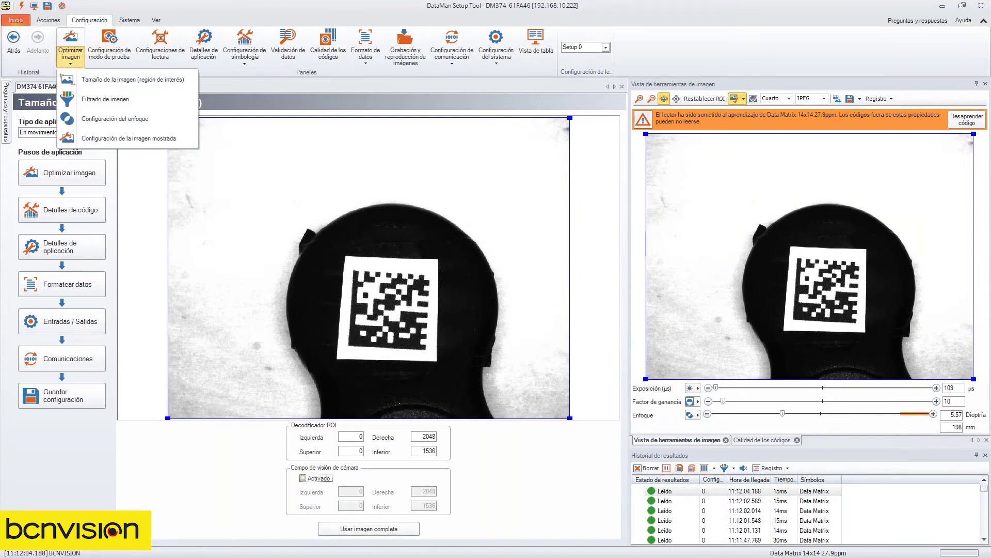
left_click(103, 100)
left_click(150, 183)
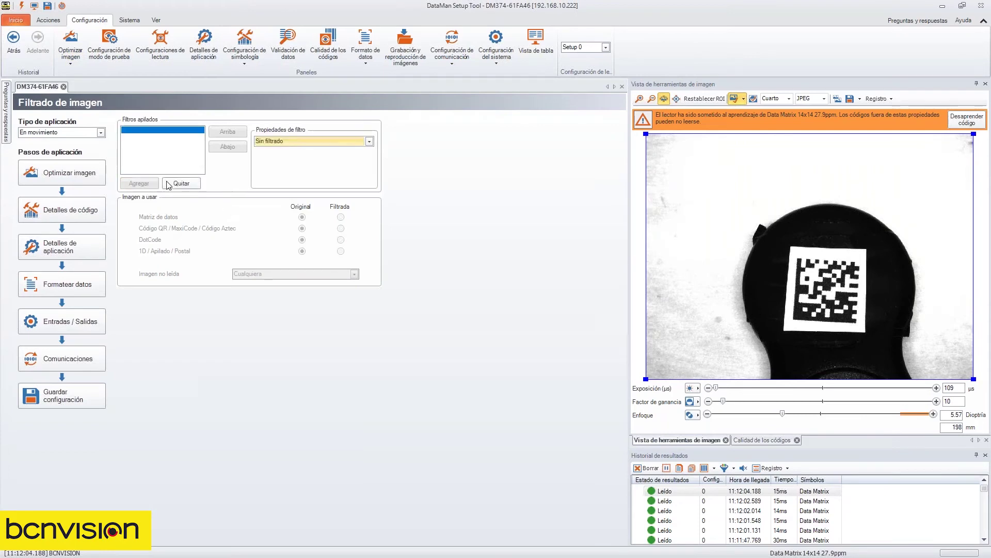
left_click(270, 142)
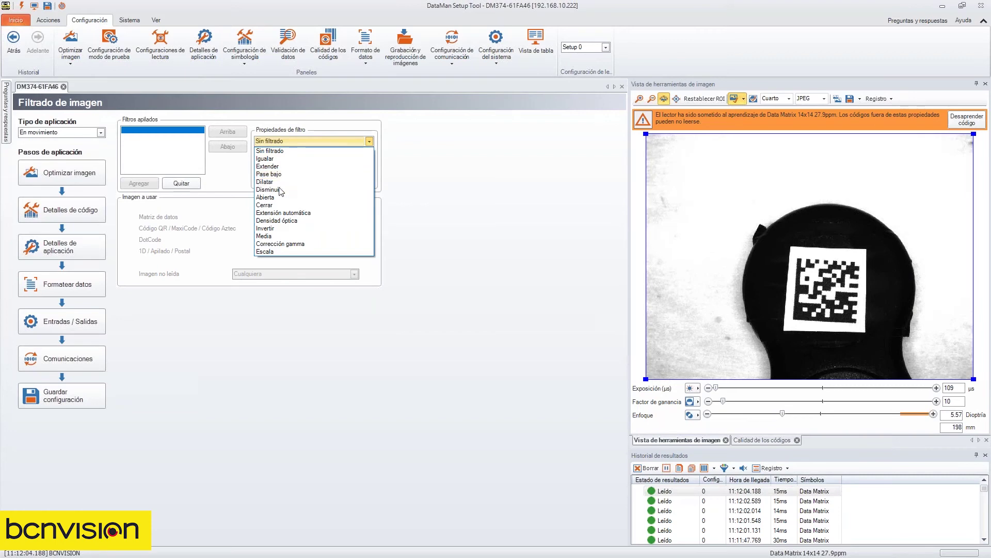
left_click(321, 295)
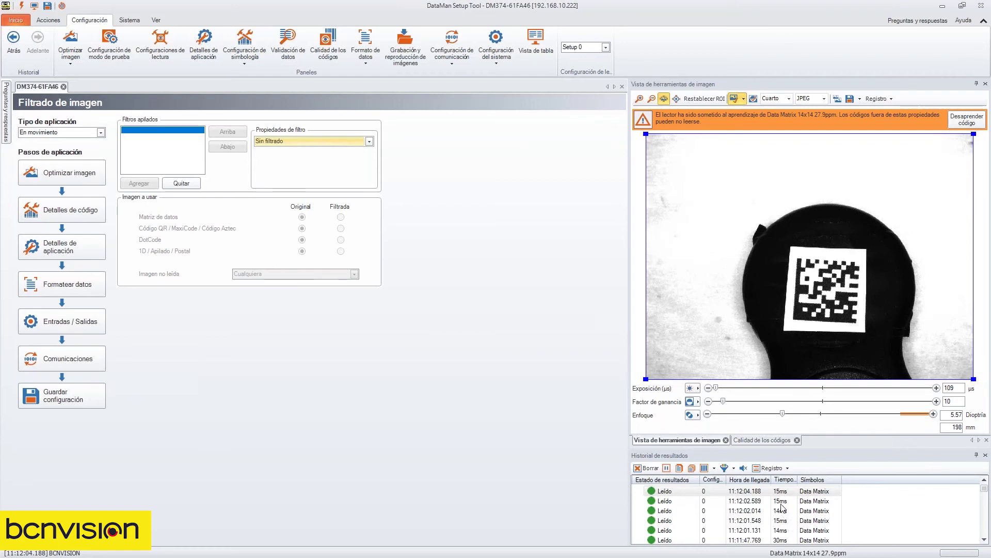
- Examine the focus configuration and the displayed image configuration, including the image size choices
left_click(77, 60)
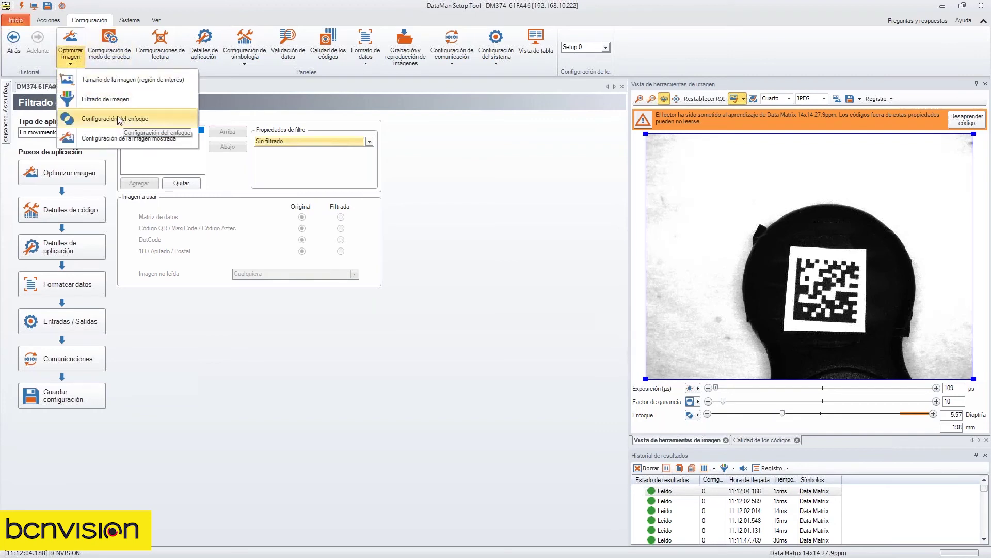
left_click(155, 121)
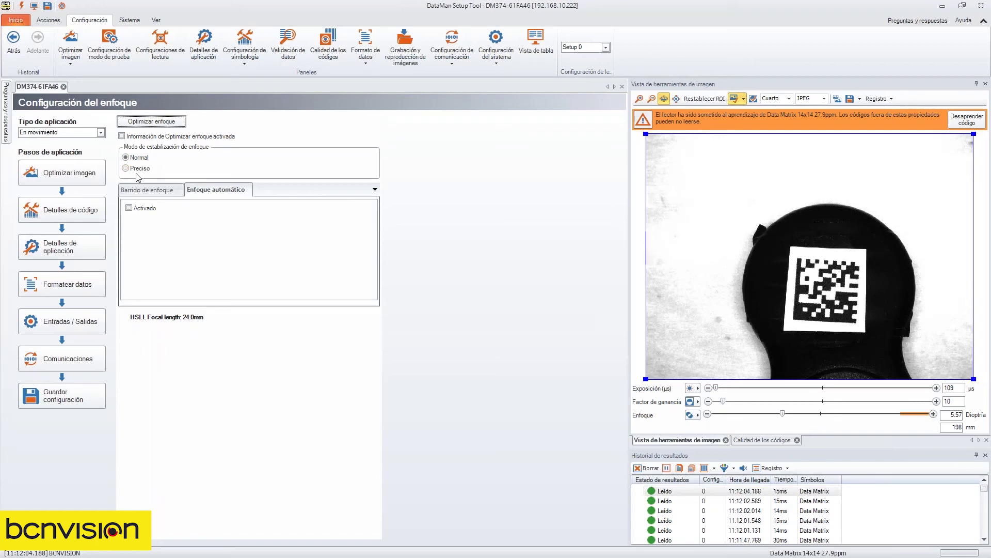
left_click(67, 59)
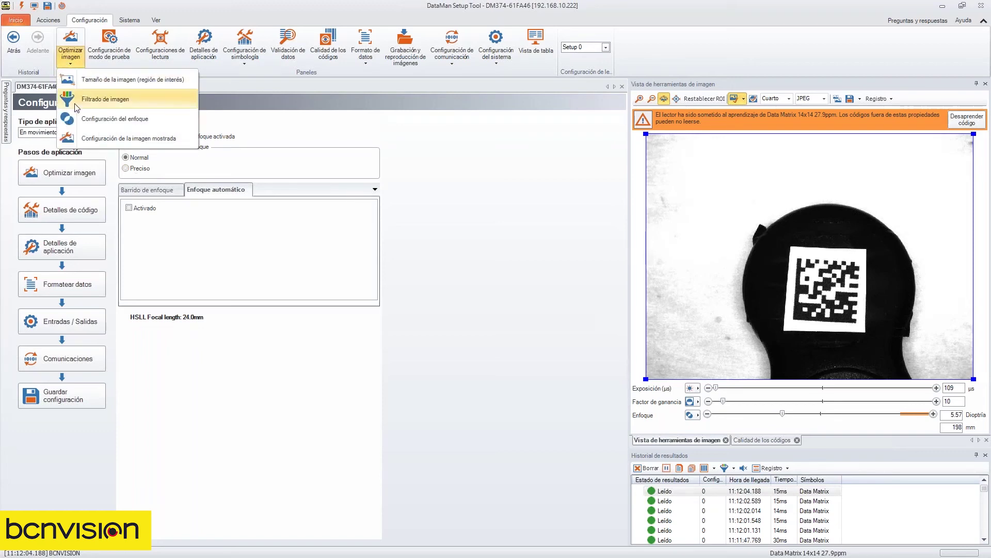
left_click(116, 138)
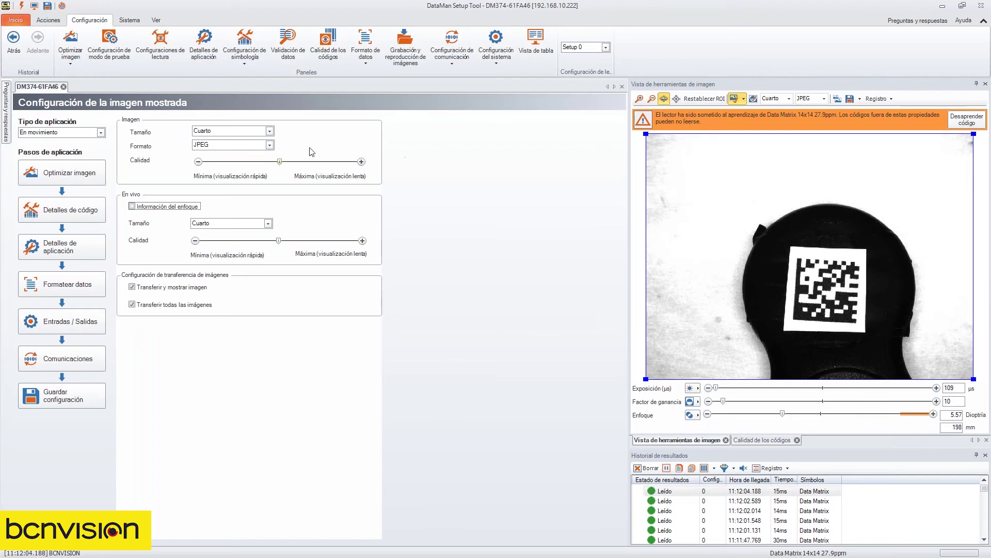
left_click(269, 131)
left_click(271, 131)
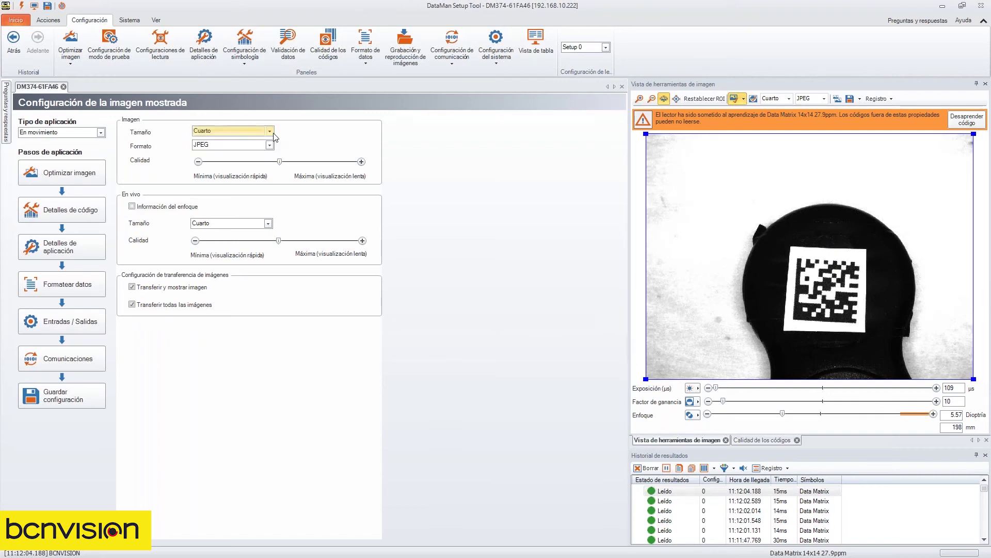
left_click(261, 132)
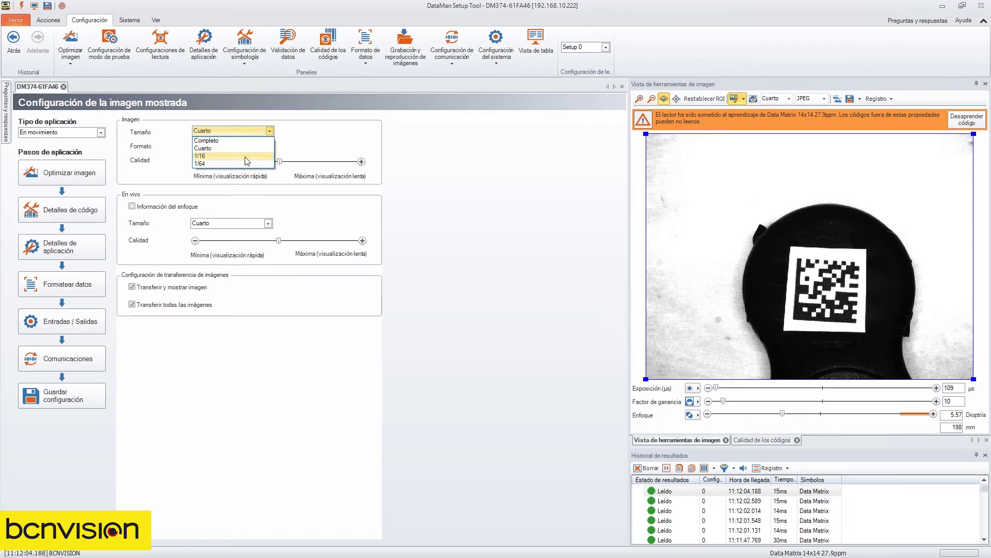
left_click(327, 144)
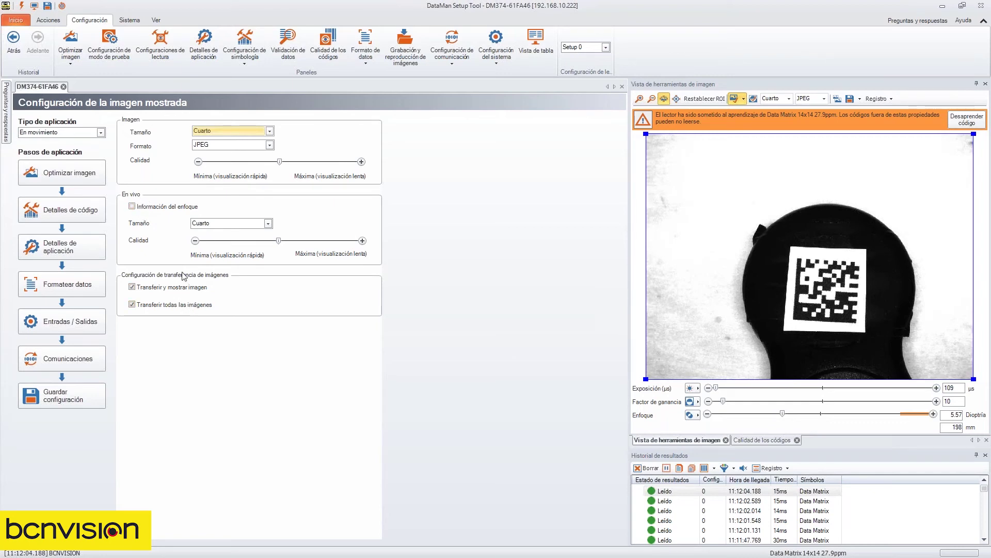
- Look through the image optimization options and open the reading configurations table
left_click(73, 62)
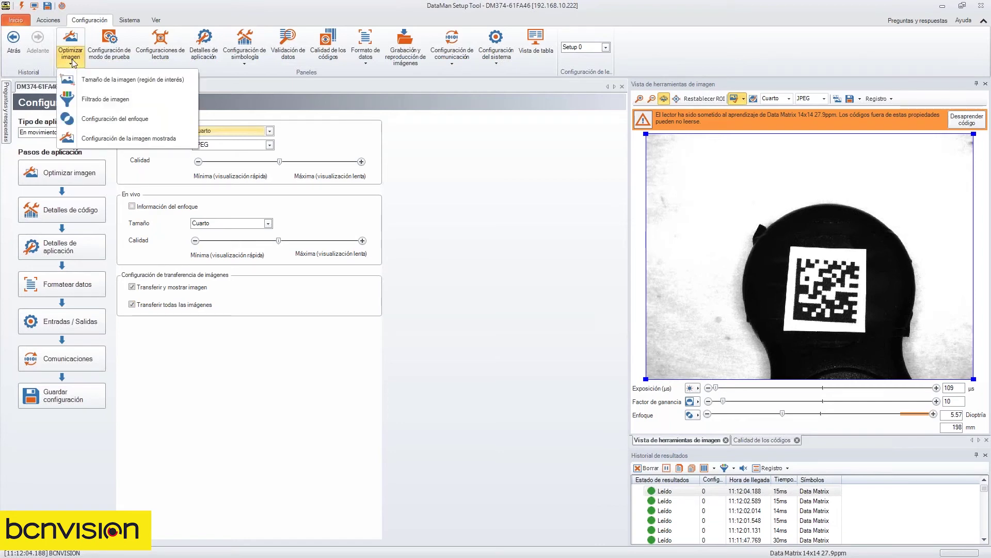
left_click(73, 62)
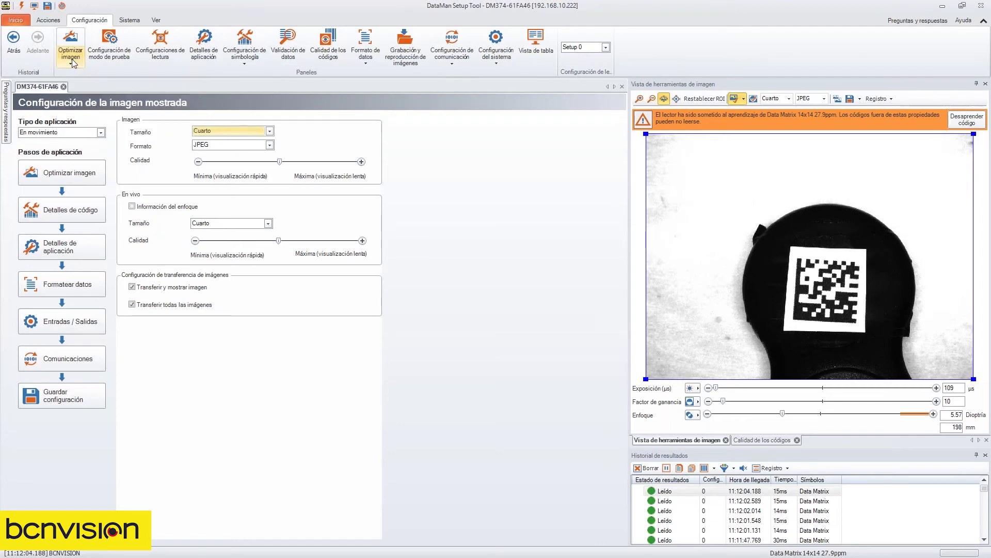
left_click(167, 59)
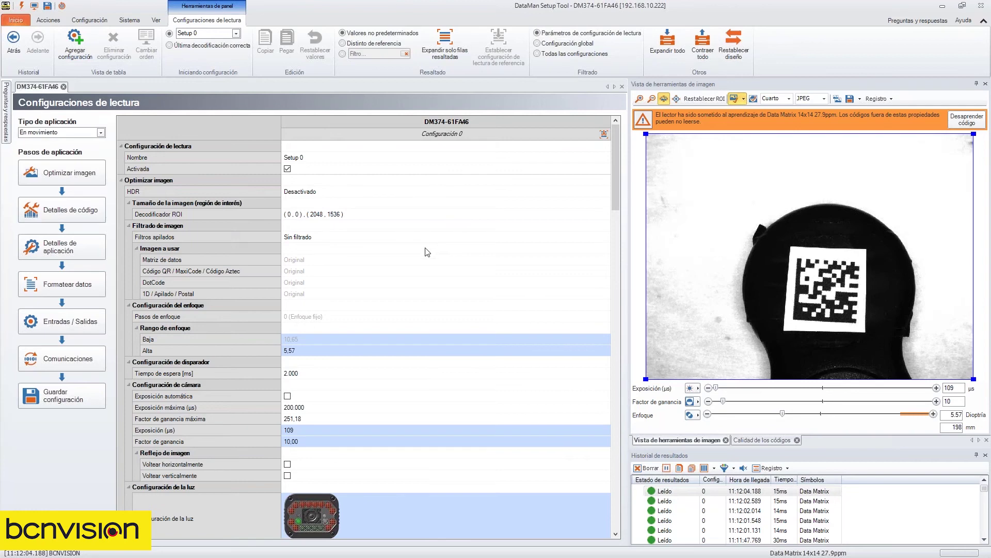
- Check the framing of the white-label code and the dark dot-marked part in the live image, and trigger test reads
left_click(33, 7)
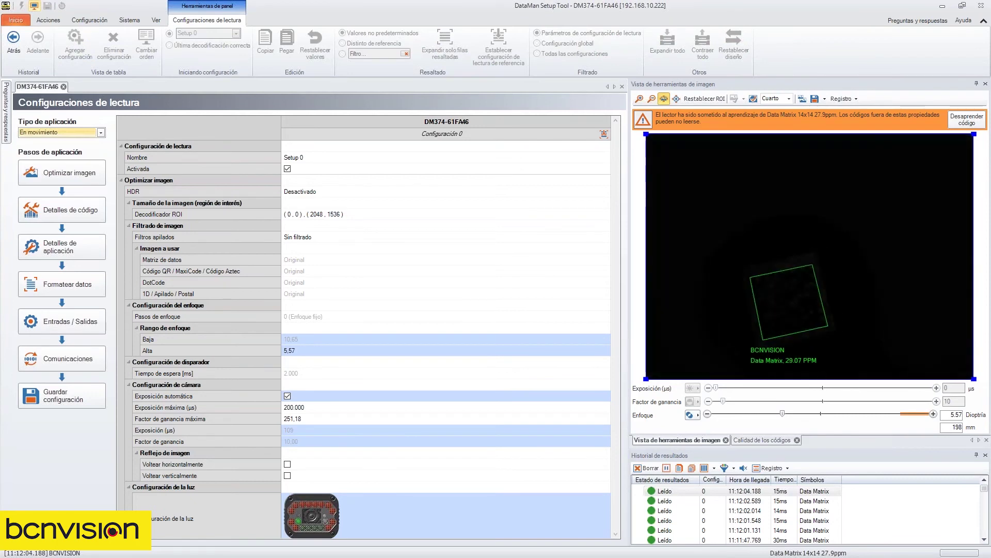
left_click(33, 7)
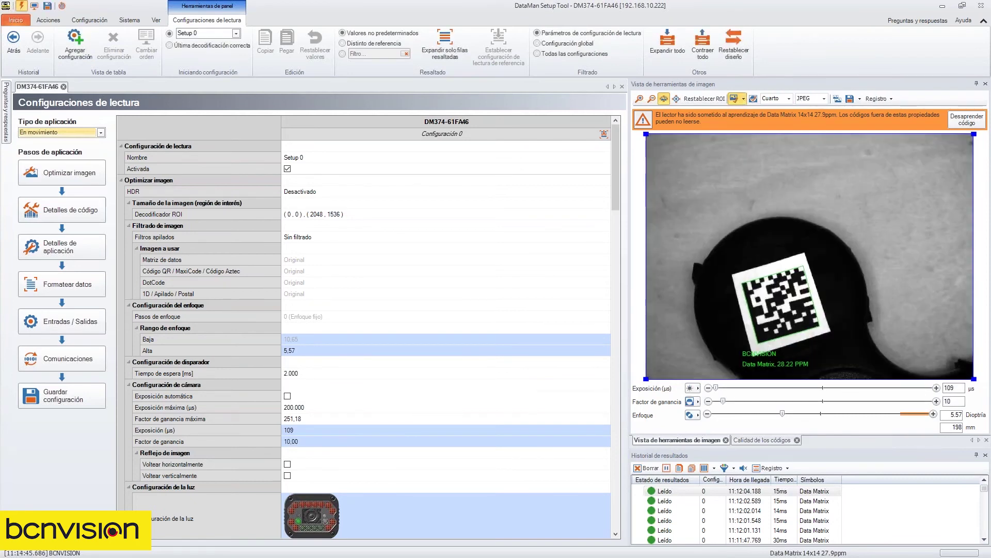
key("ctrl+t")
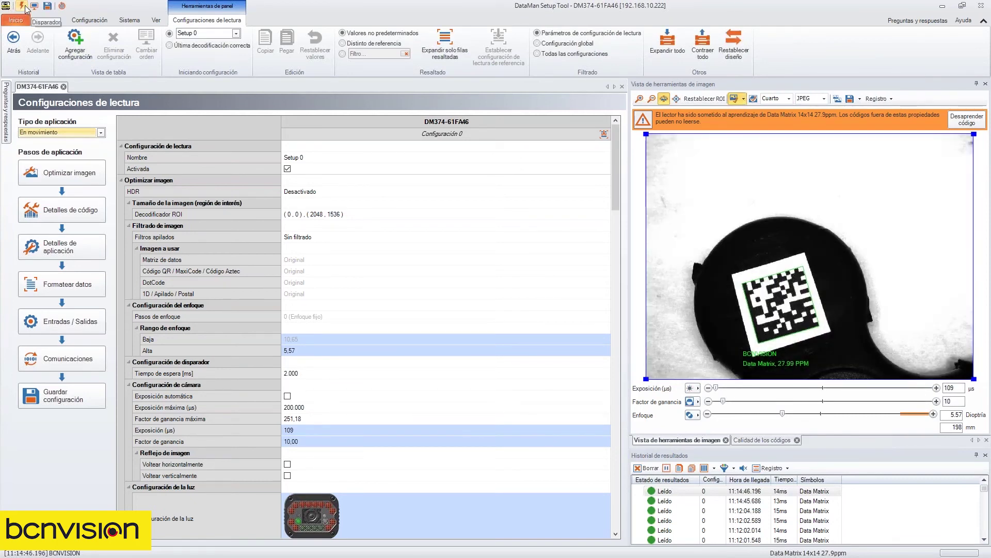
left_click(34, 6)
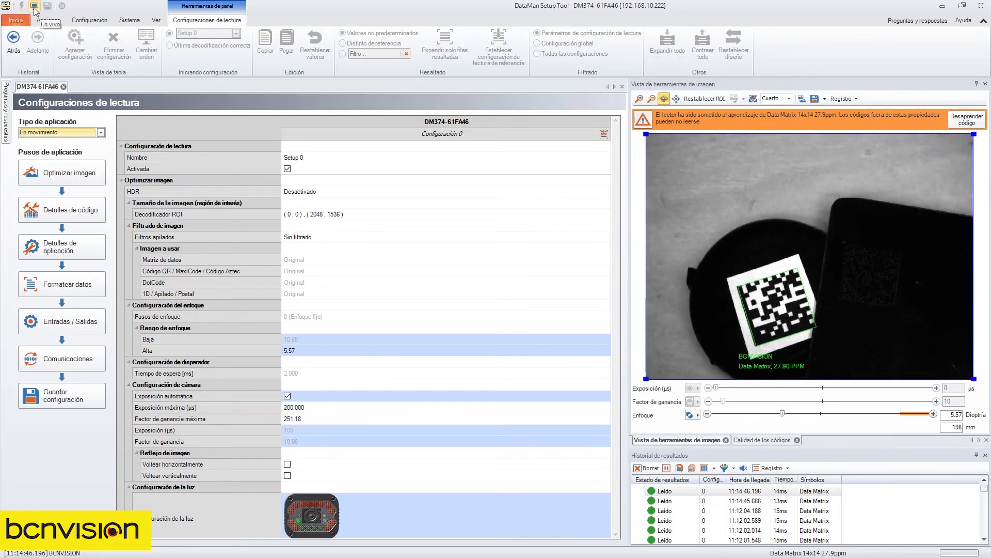
left_click(34, 7)
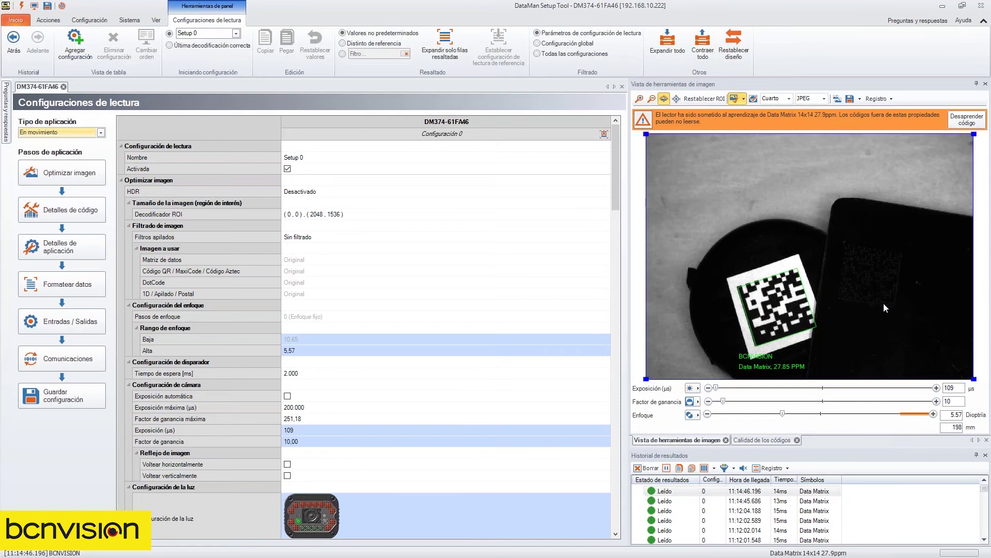
left_click(21, 6)
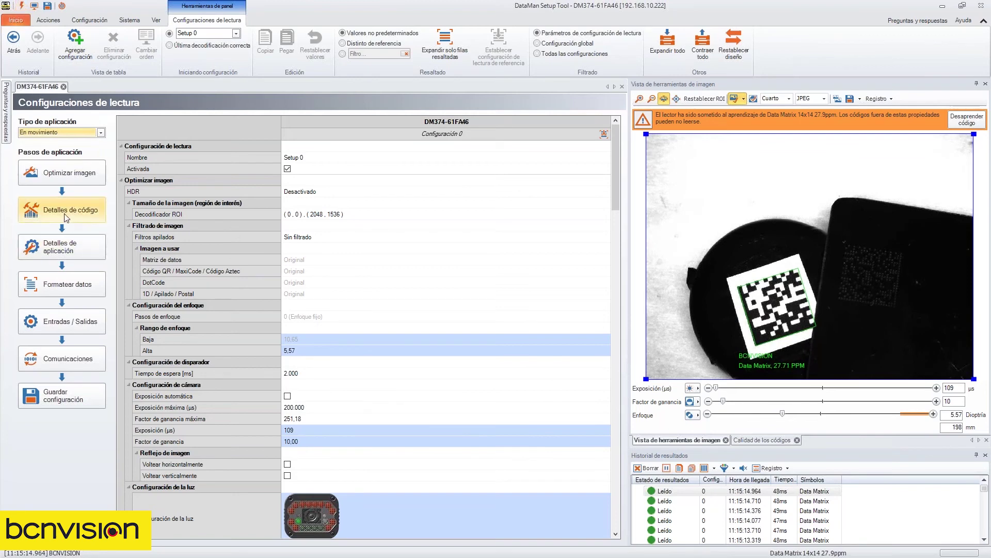
- Set the number of codes to read to 2 in the code details and trigger a read
left_click(58, 217)
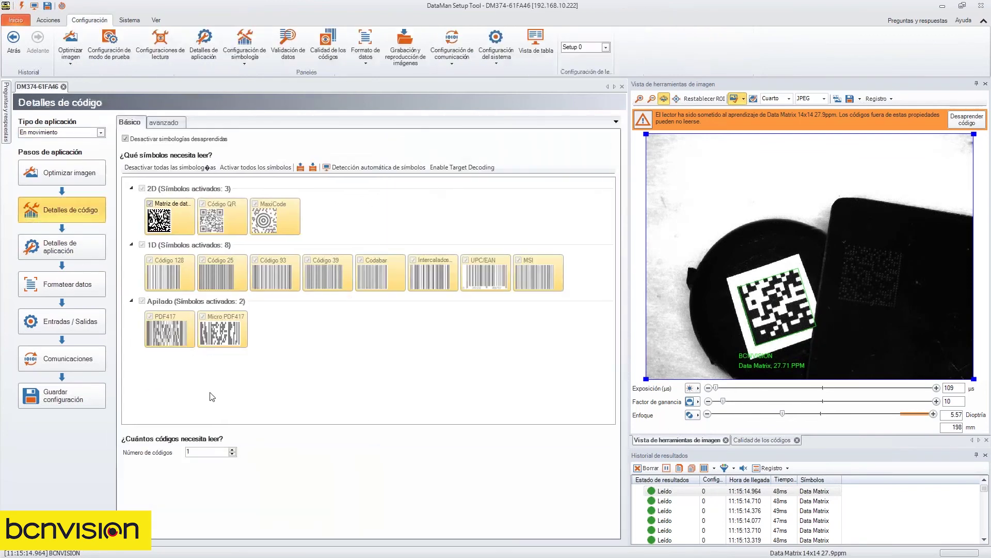
left_click(232, 450)
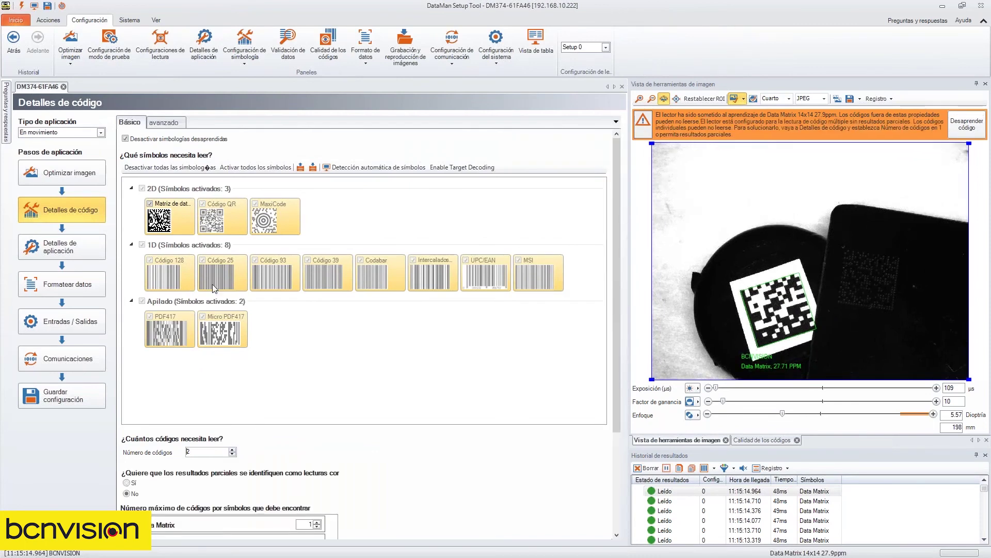
left_click(21, 6)
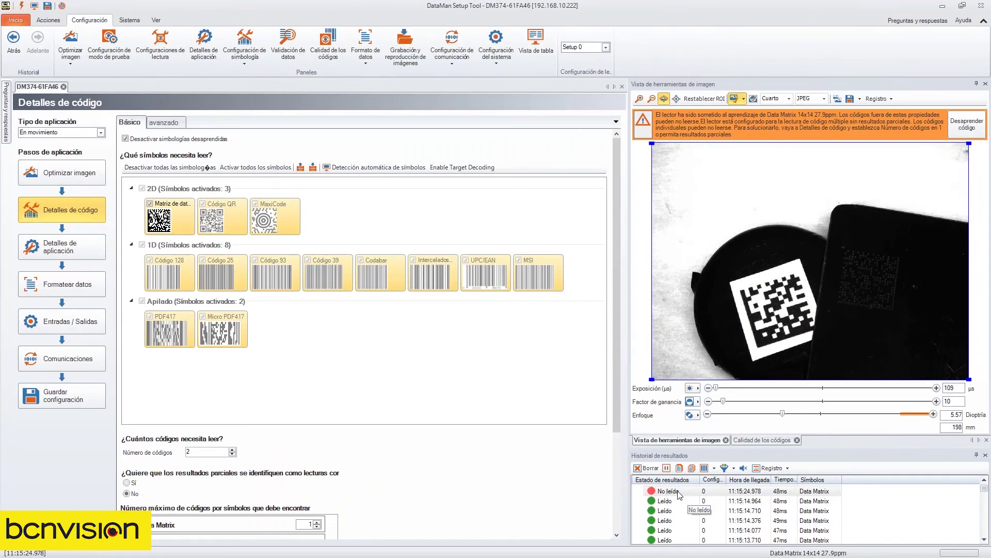
- Add a reading configuration named Setup DPM that uses the default values
left_click(165, 55)
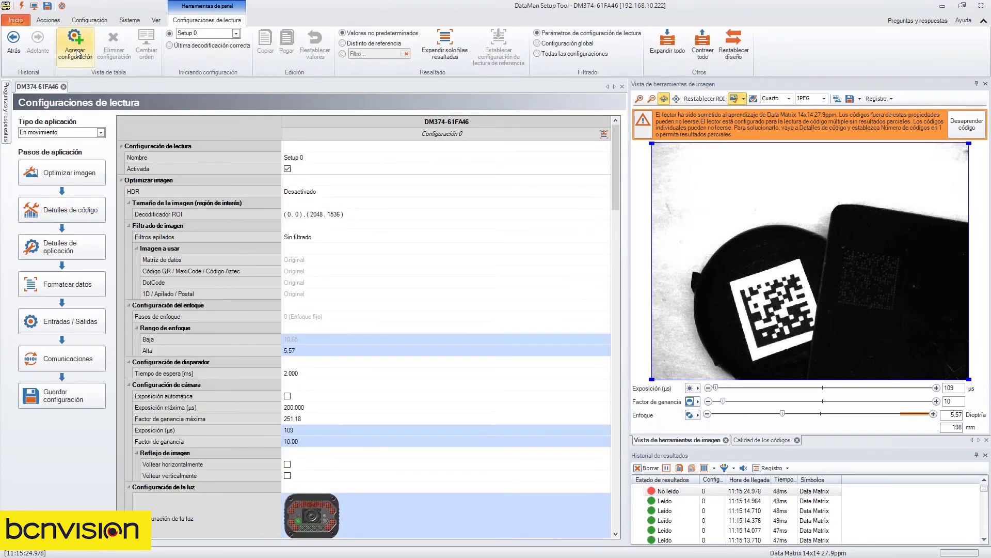
left_click(77, 53)
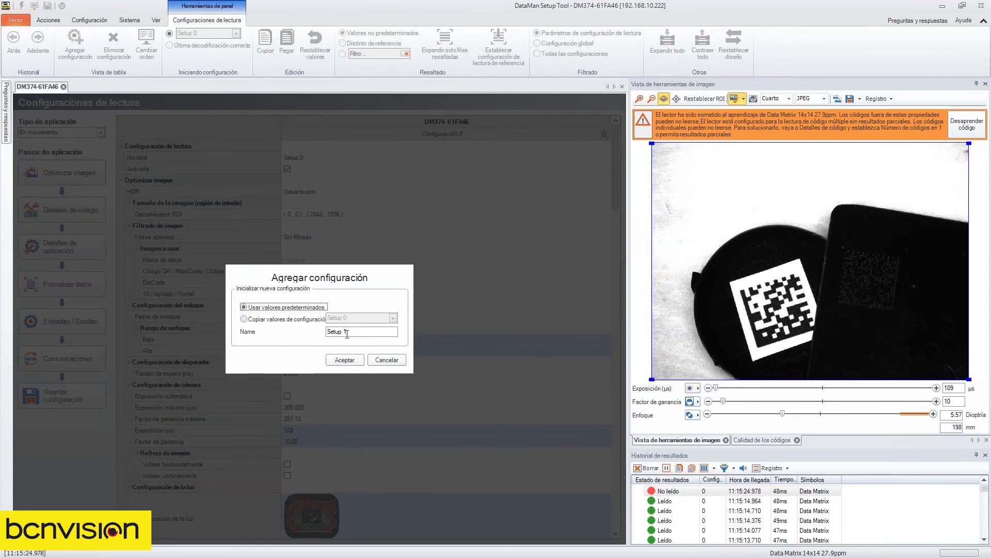
double_click(347, 333)
type("DPM")
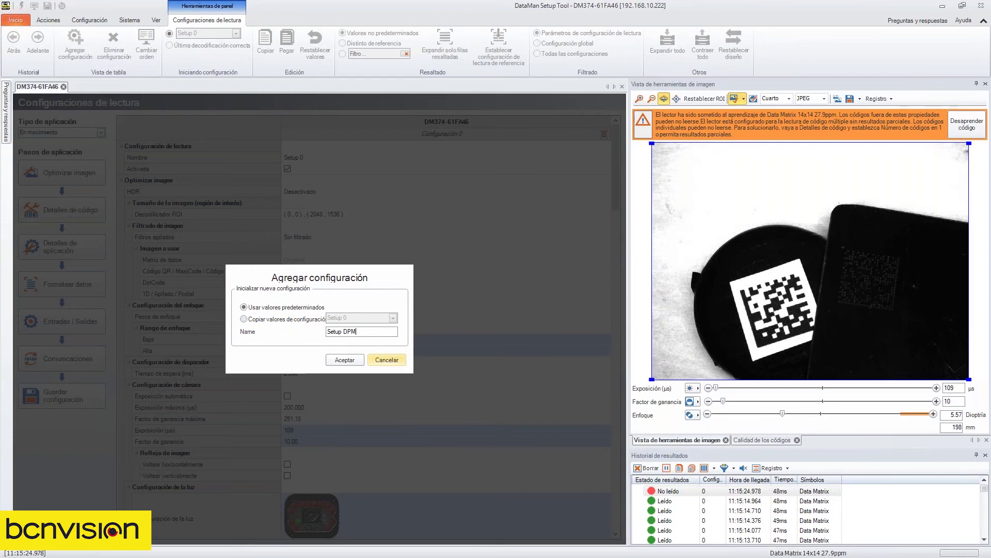
left_click(347, 360)
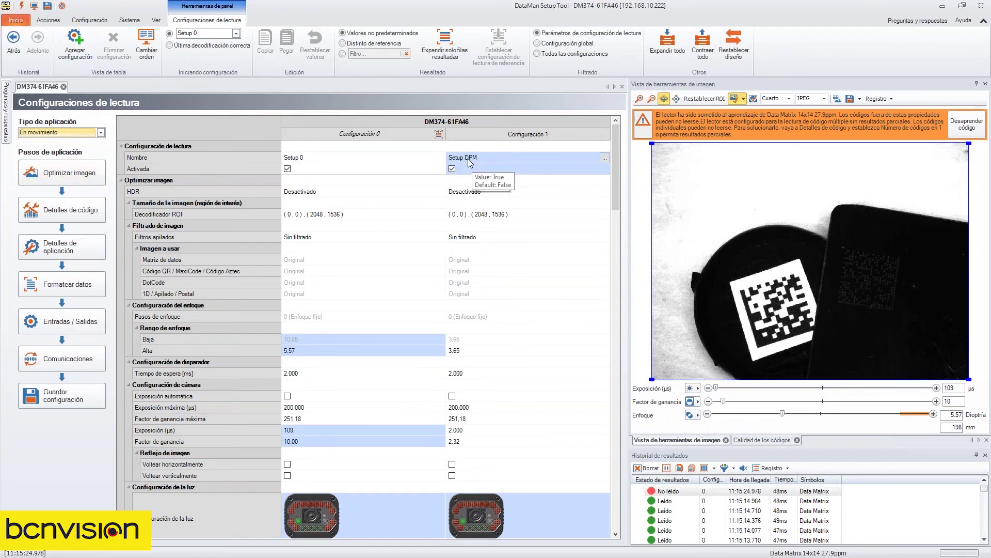
- Select Setup DPM for image optimization and shrink its region of interest to the dark part with the dot-marked code
left_click(52, 177)
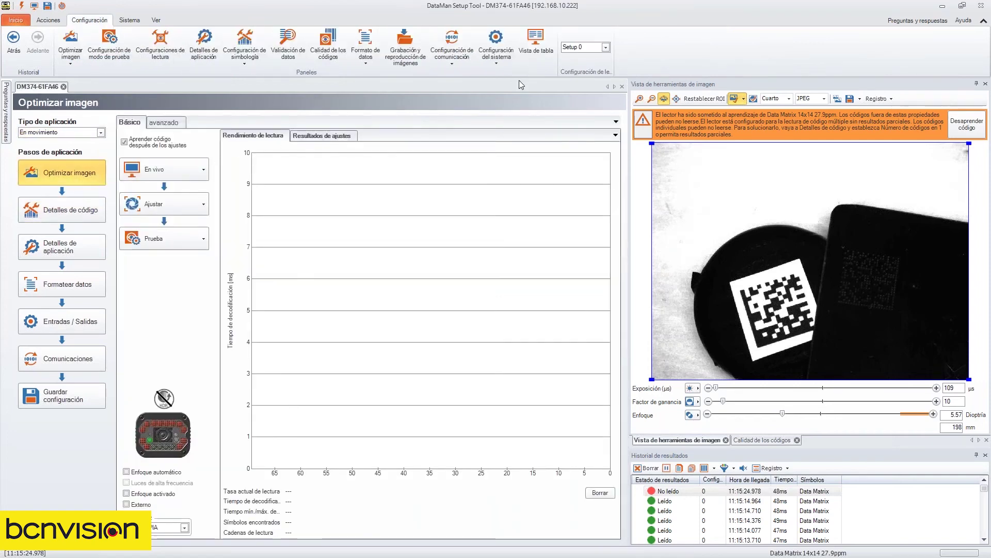
left_click(606, 47)
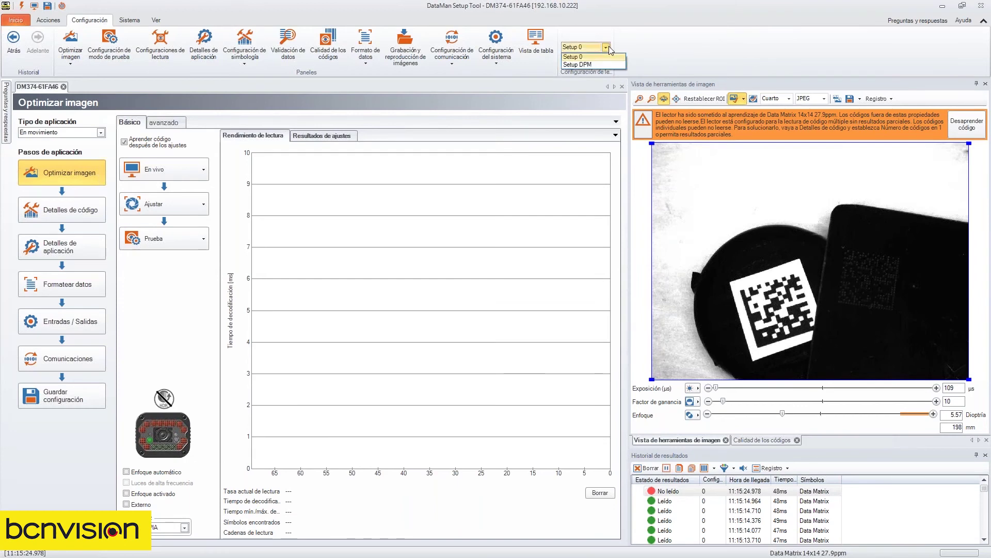
left_click(586, 65)
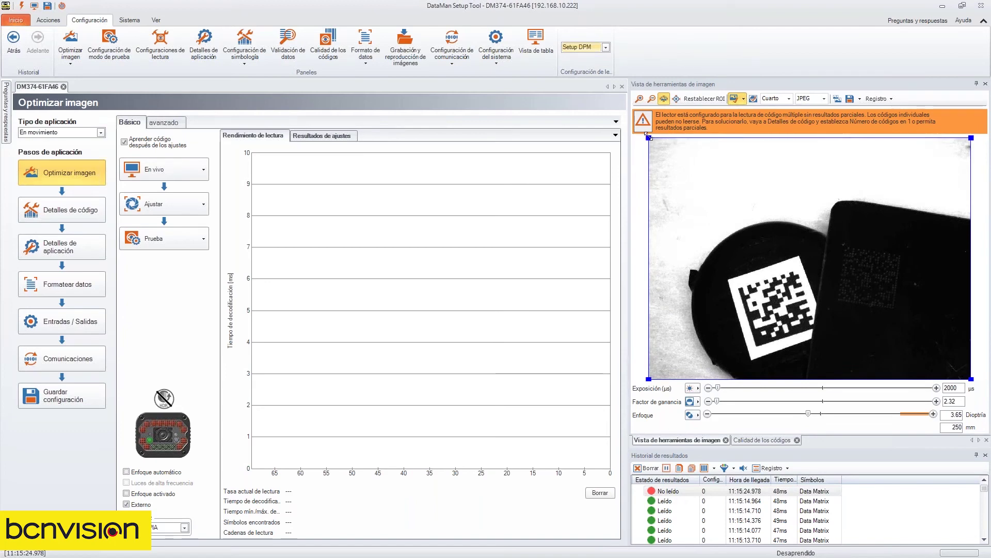
left_click_drag(649, 138, 827, 161)
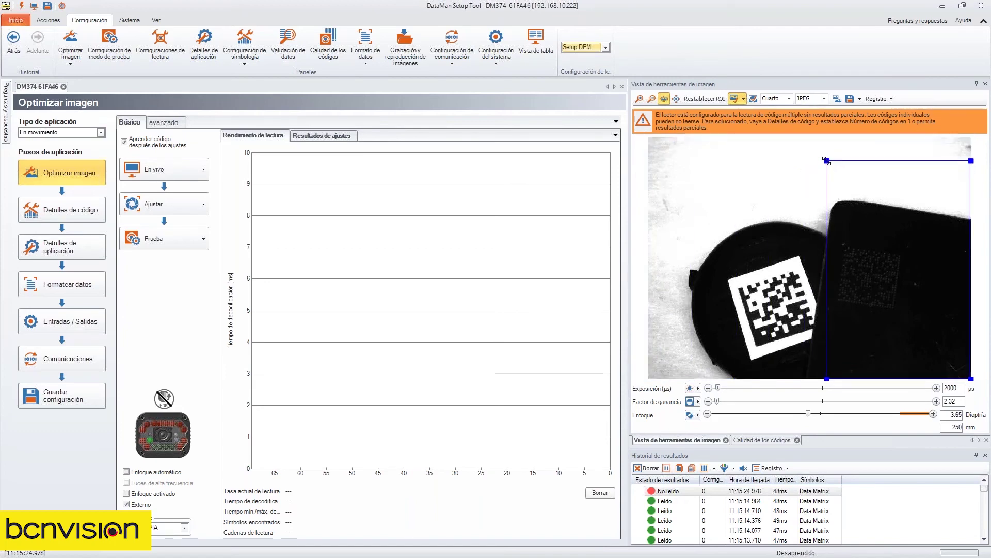
- Run the automatic image adjustment for Setup DPM and apply the selected adjustment result
left_click(171, 213)
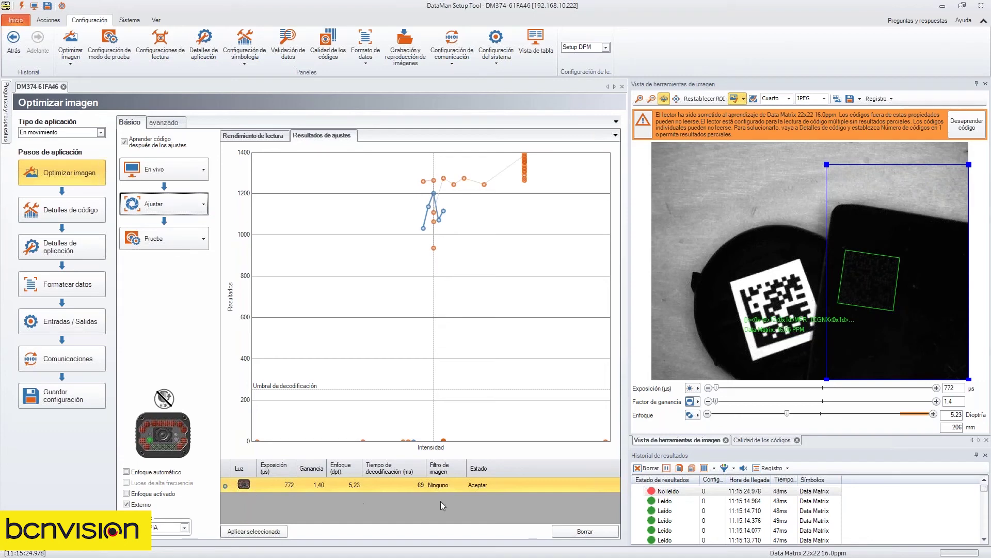
left_click(263, 531)
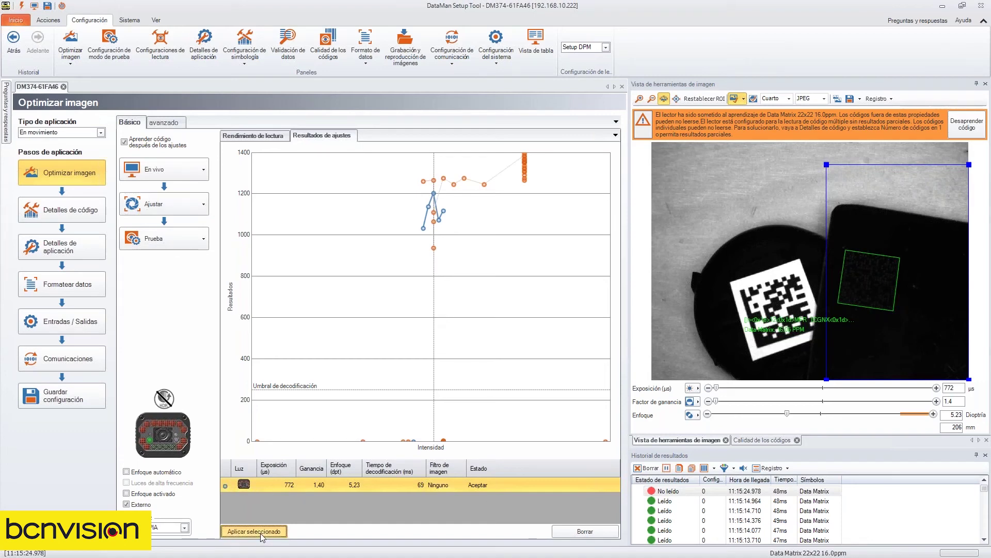
- Trigger several test reads and expand the latest history result to check each configuration's outcome
left_click(22, 5)
left_click(22, 6)
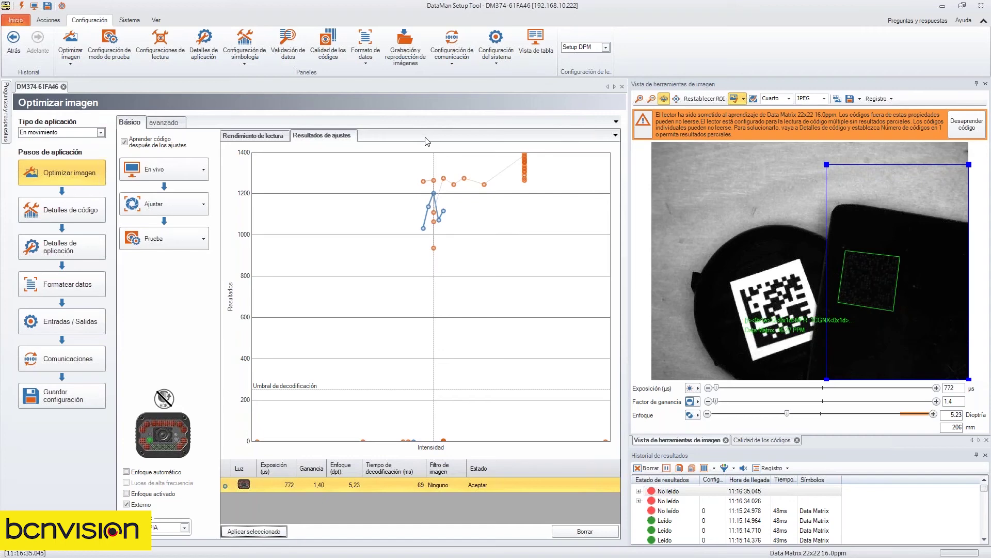
left_click(22, 6)
left_click(24, 6)
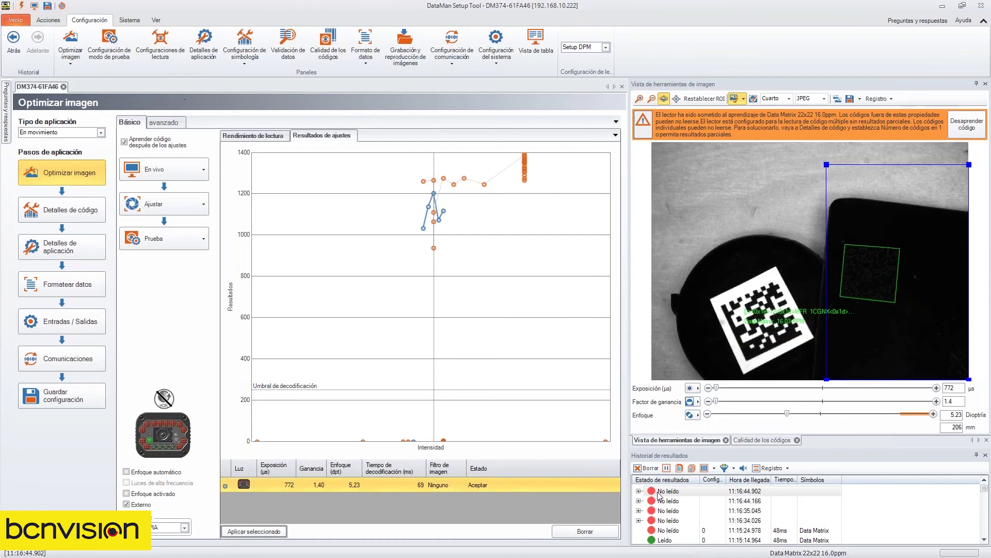
left_click(639, 491)
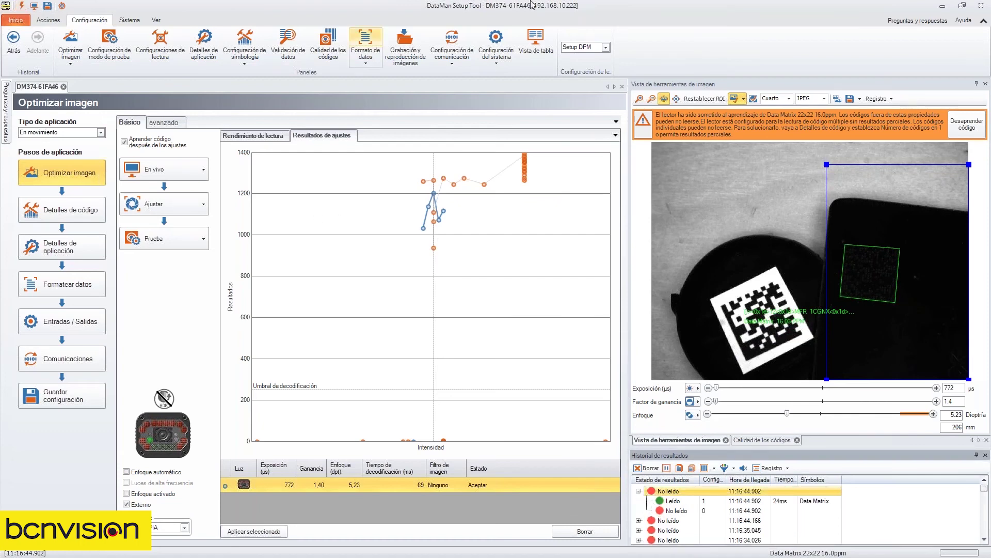
- Switch back to Setup 0, set its maximum number of Data Matrix codes to 2 and trigger test reads
left_click(606, 47)
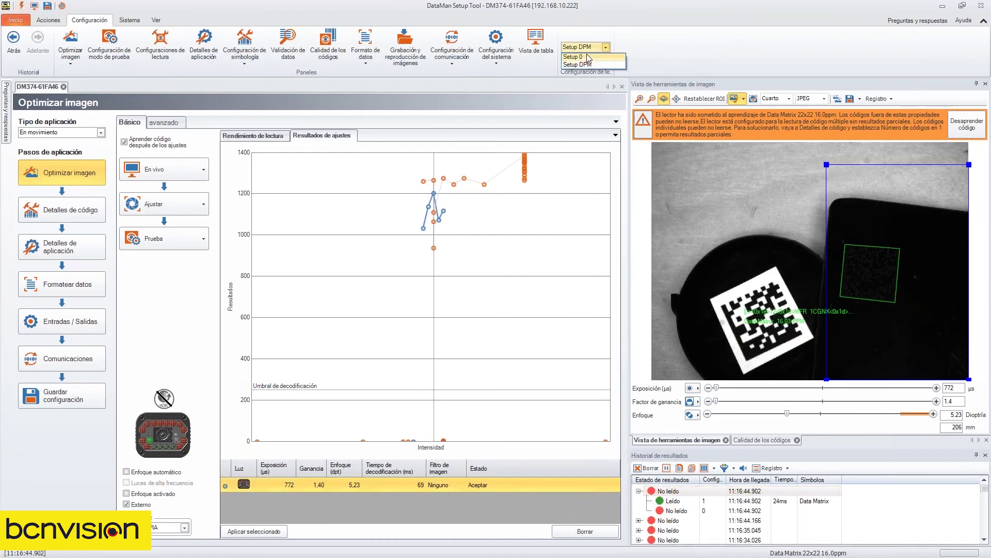
left_click(586, 56)
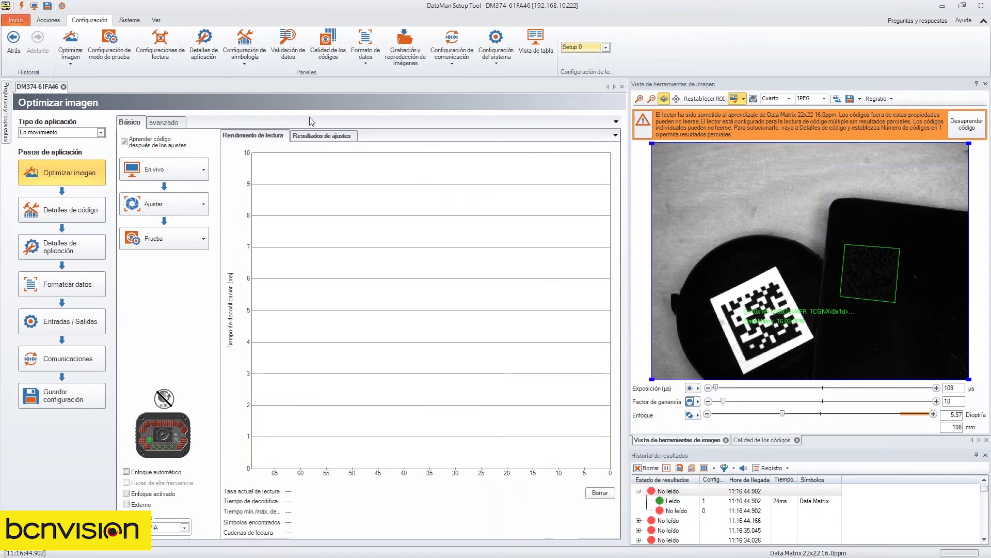
left_click(67, 219)
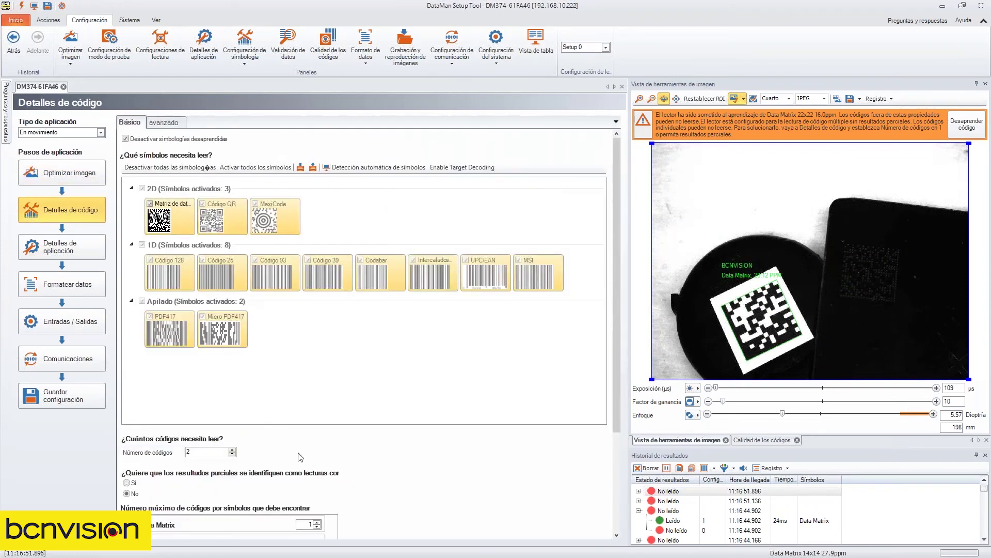
scroll(301, 457, "down", 2)
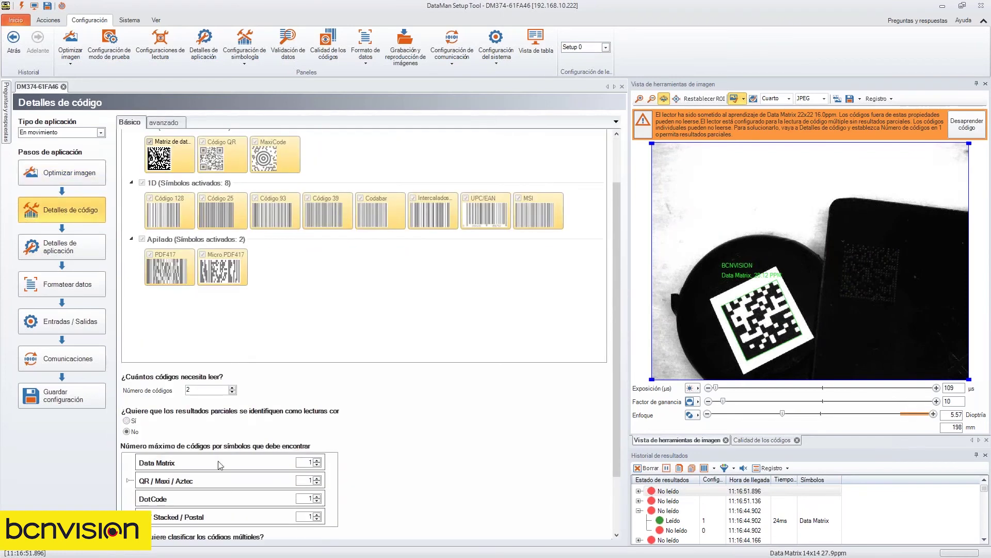
left_click(317, 460)
left_click(24, 8)
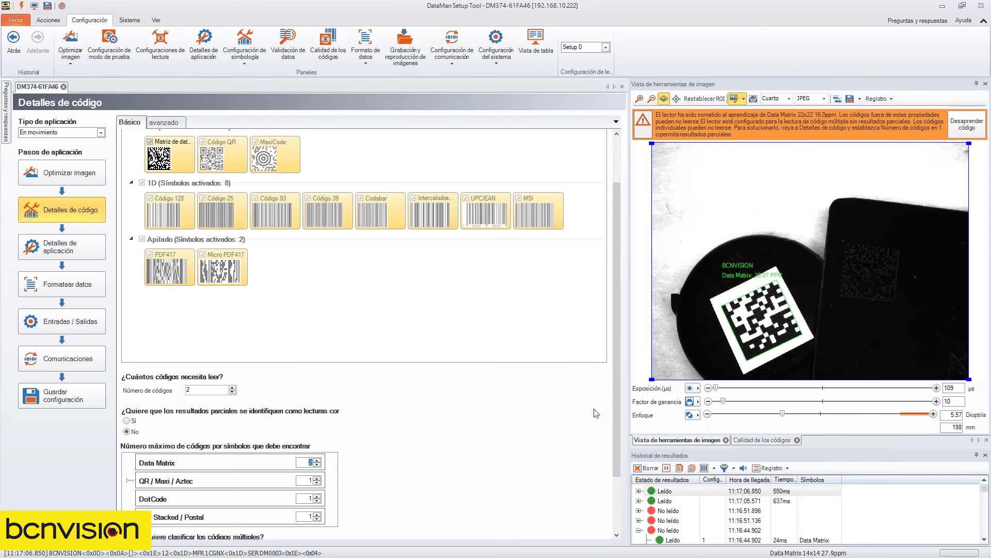
- Expand two multi-code reads in the results history and examine the image and decode time of each configuration's entry
left_click(639, 510)
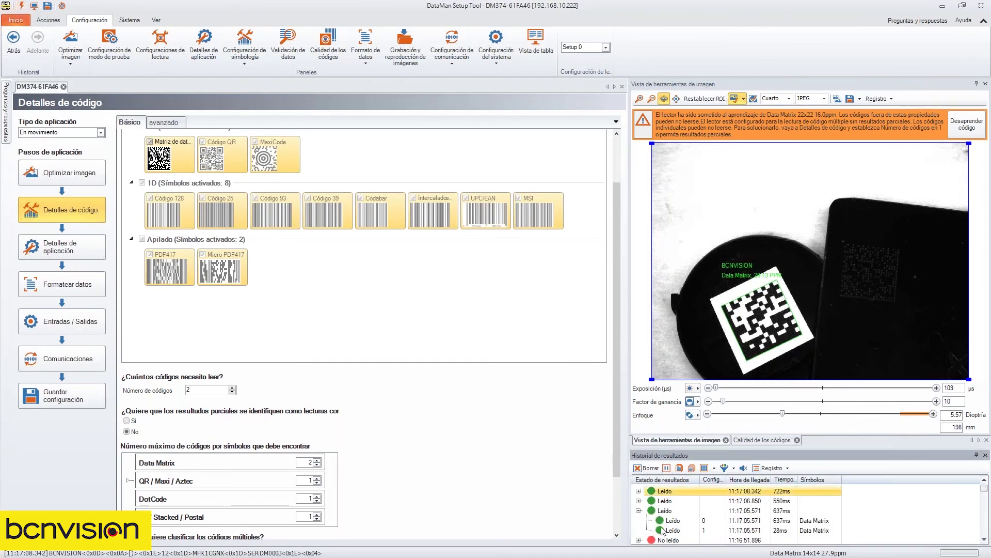
left_click(669, 521)
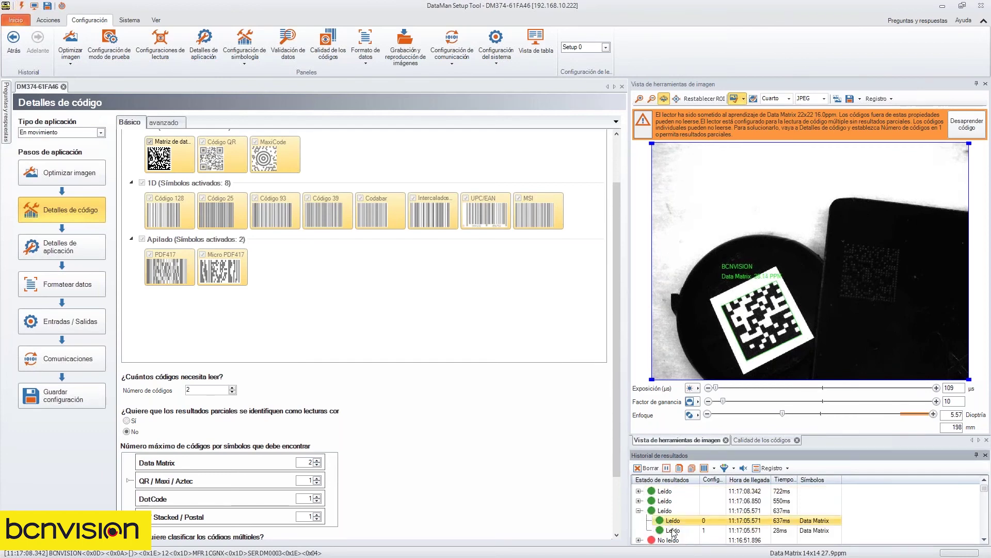
left_click(672, 530)
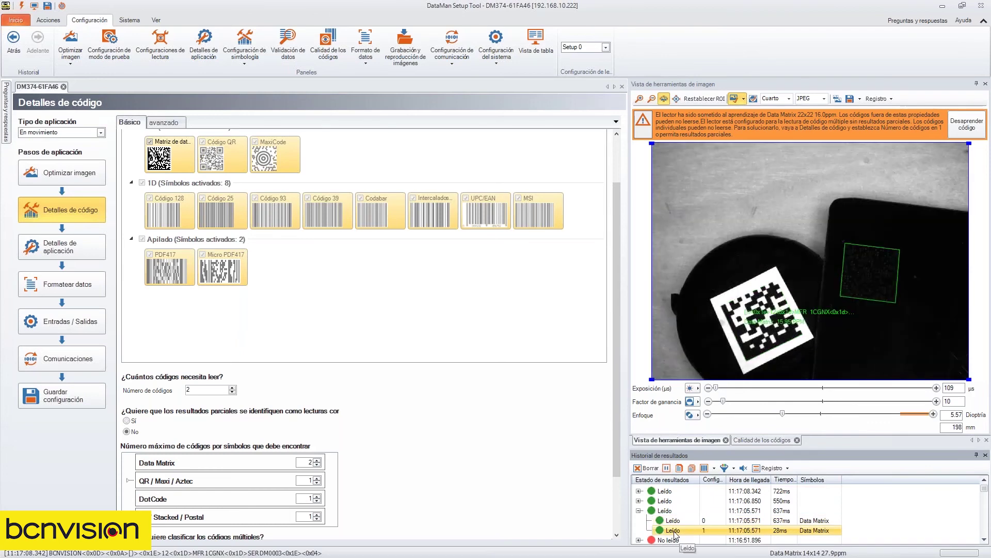
left_click(638, 501)
left_click(668, 511)
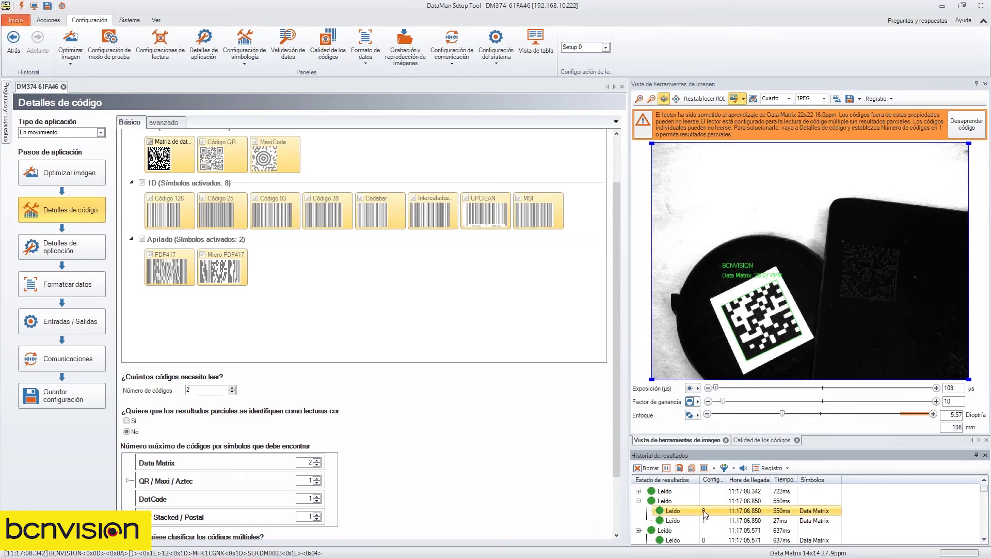
left_click(671, 522)
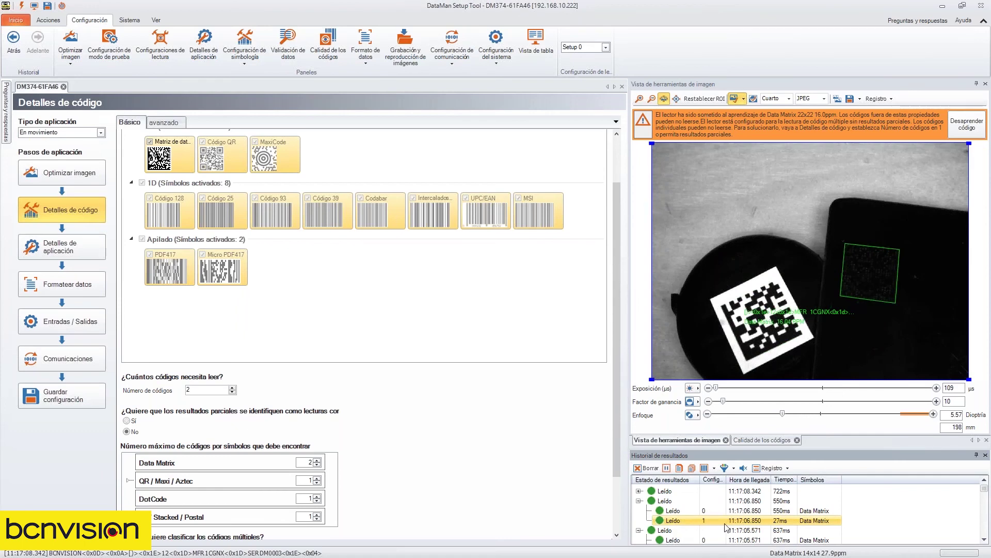
- Trigger three test reads and examine the Setup DPM entry of the latest result, zooming in on its decoded code
left_click(22, 7)
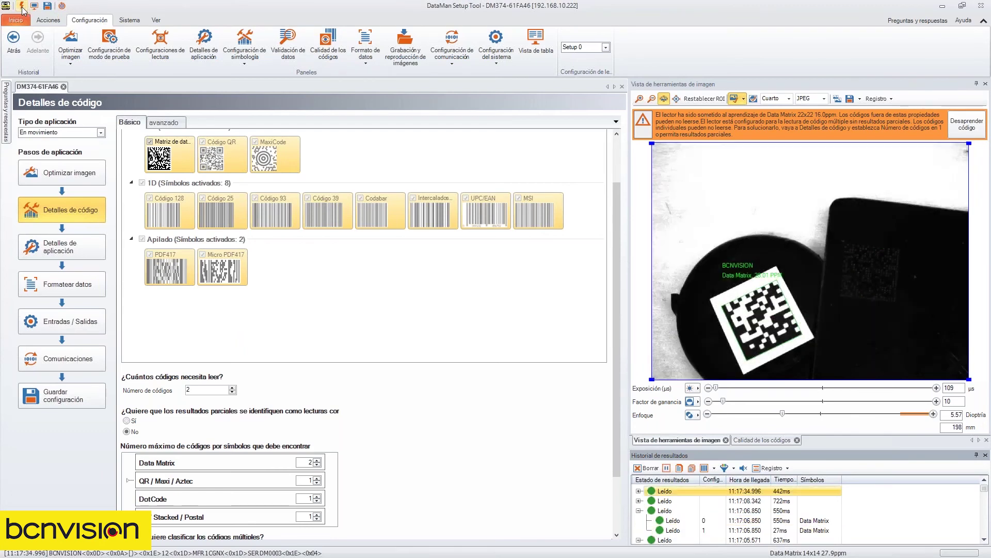
left_click(22, 7)
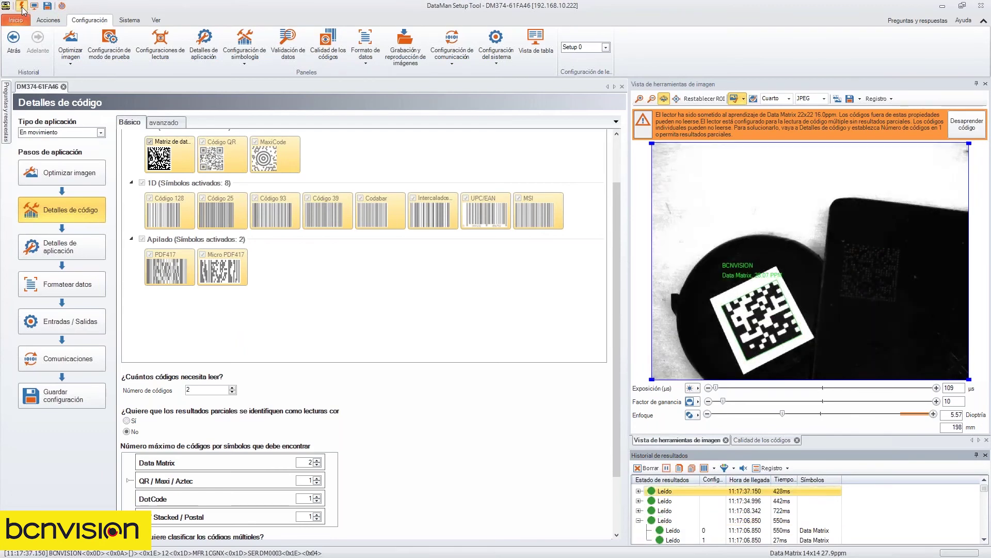
left_click(22, 7)
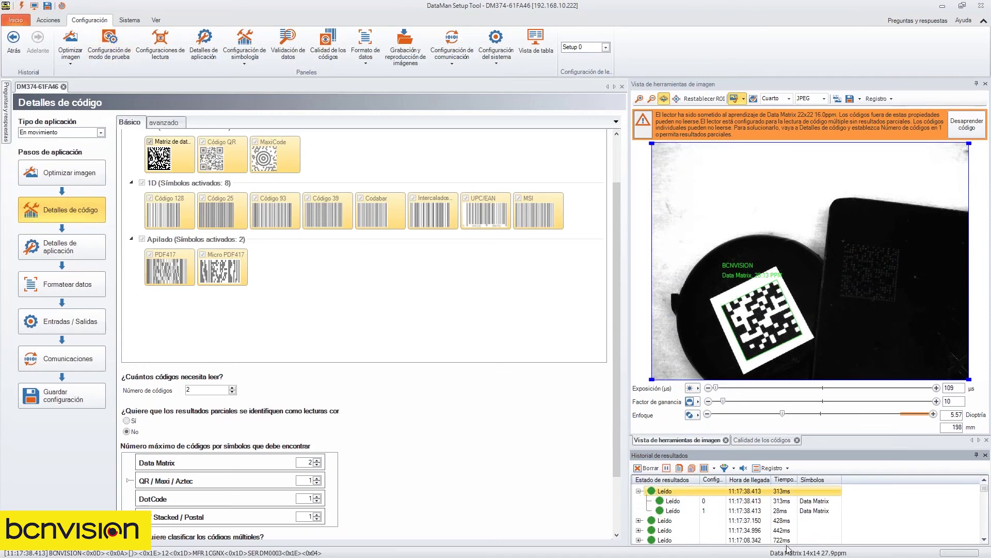
left_click(683, 504)
left_click(671, 510)
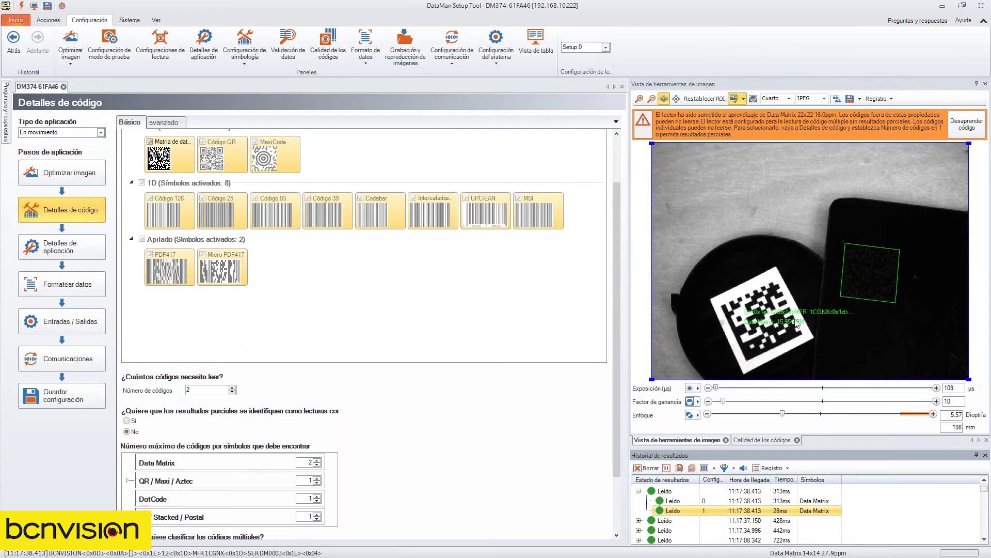
scroll(782, 325, "up", 3)
scroll(788, 321, "down", 3)
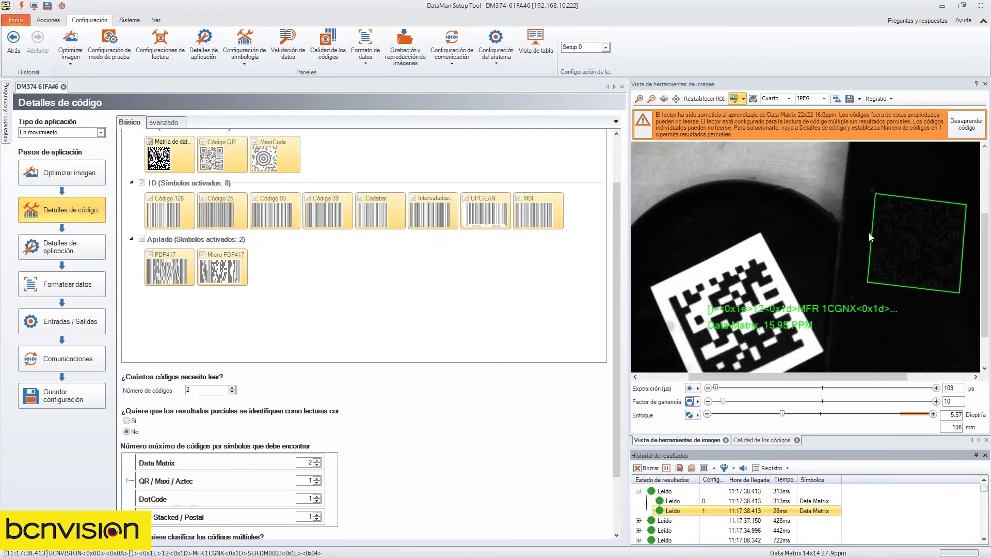
scroll(869, 233, "down", 3)
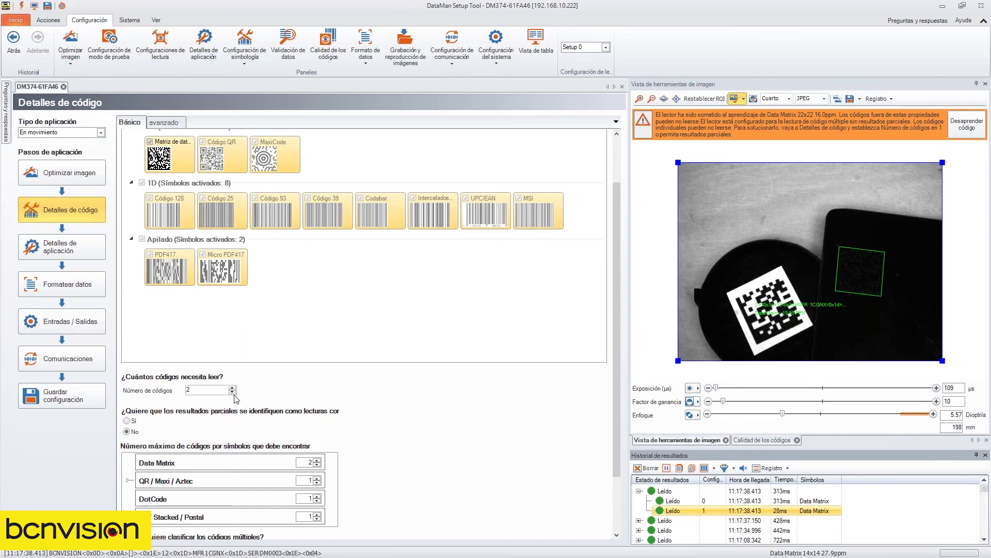
- Deactivate the Setup DPM reading configuration and trigger several test reads with only Setup 0 active
left_click(160, 46)
left_click(23, 8)
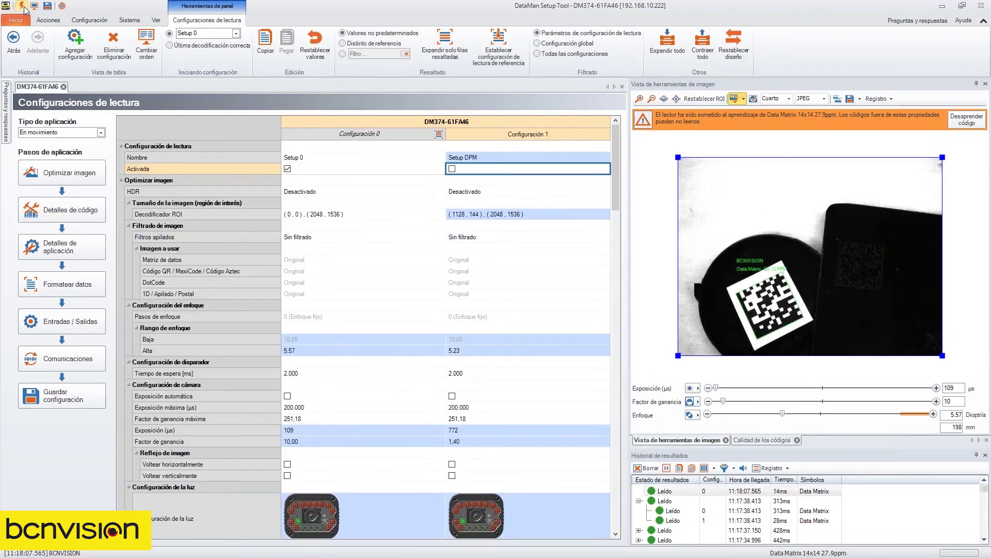
left_click(22, 9)
left_click(22, 8)
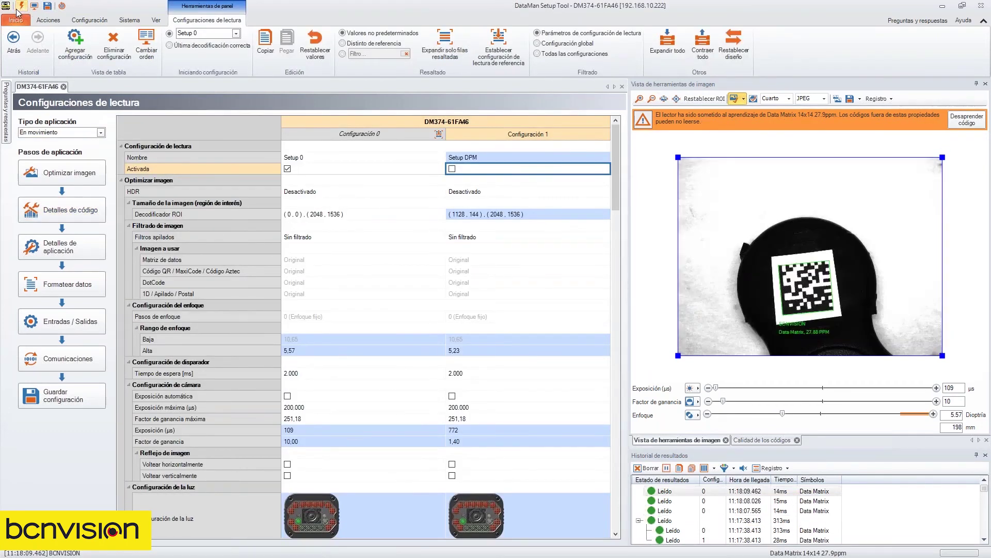
left_click(19, 9)
left_click(19, 8)
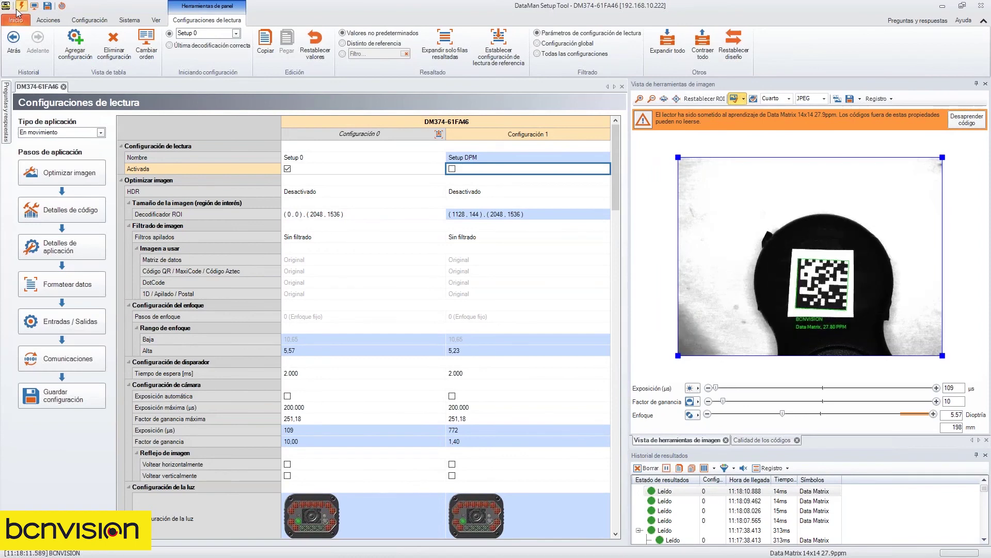
- Open the data validation settings for Data Matrix codes
left_click(89, 20)
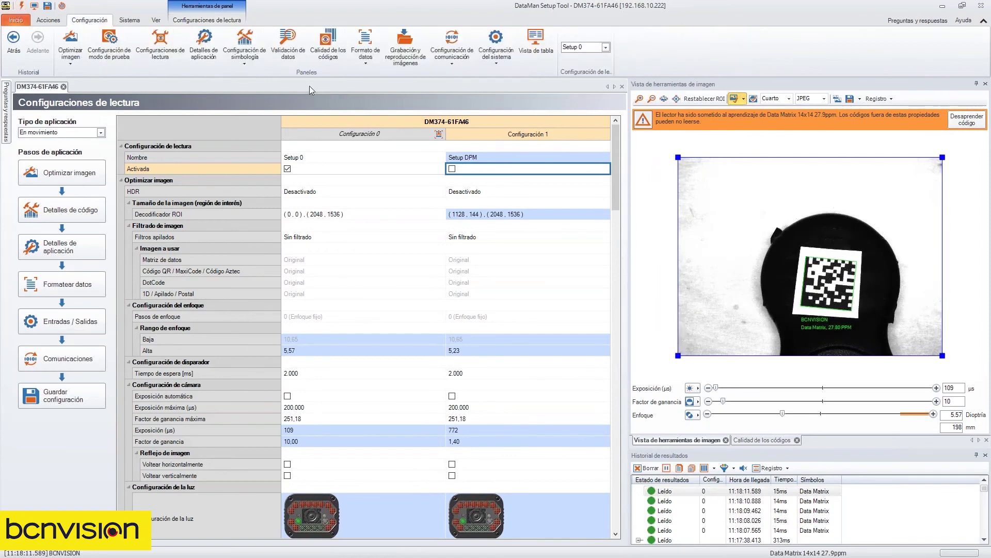
left_click(280, 52)
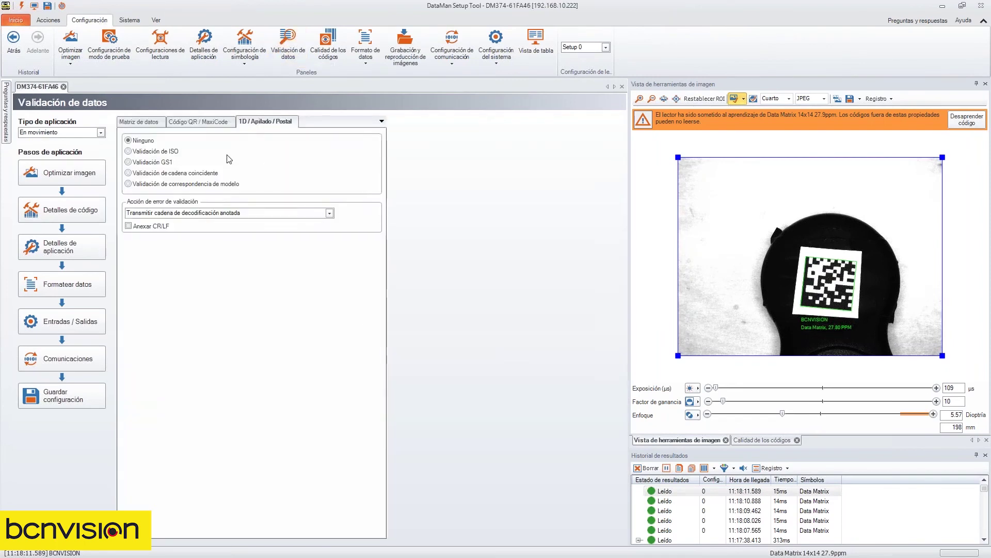
left_click(146, 124)
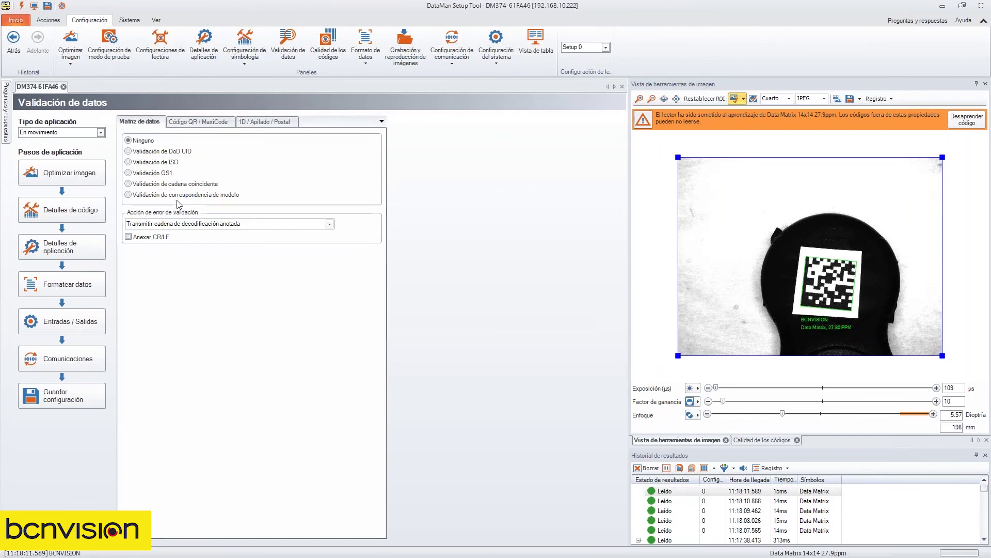
- Read the built-in help answer on what data validation is, and hide the help again
mouse_move(7, 111)
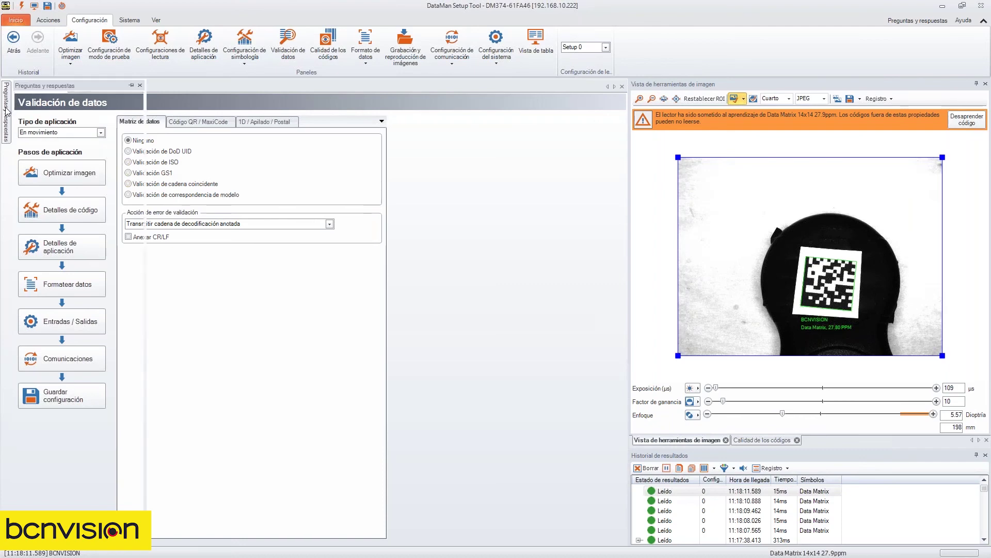
left_click(132, 86)
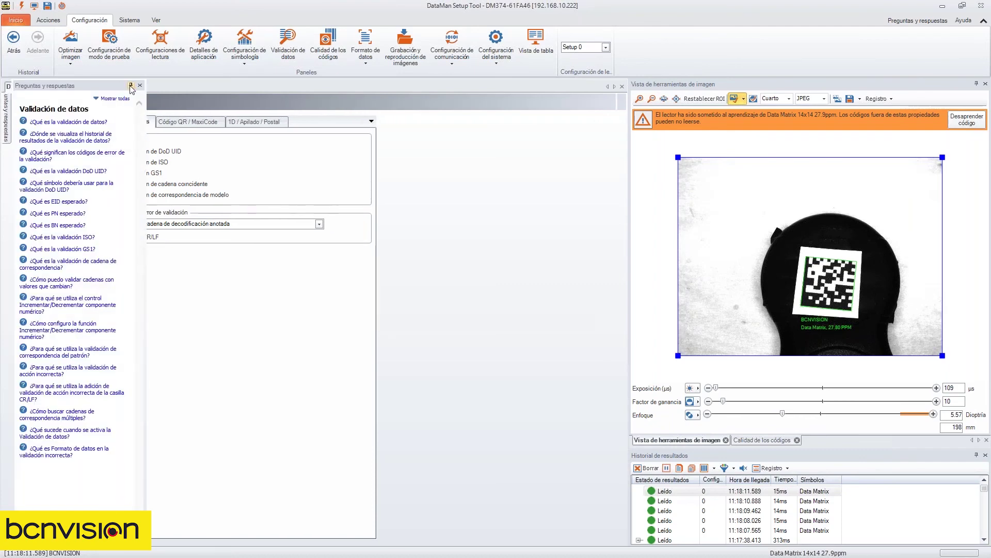
left_click(56, 121)
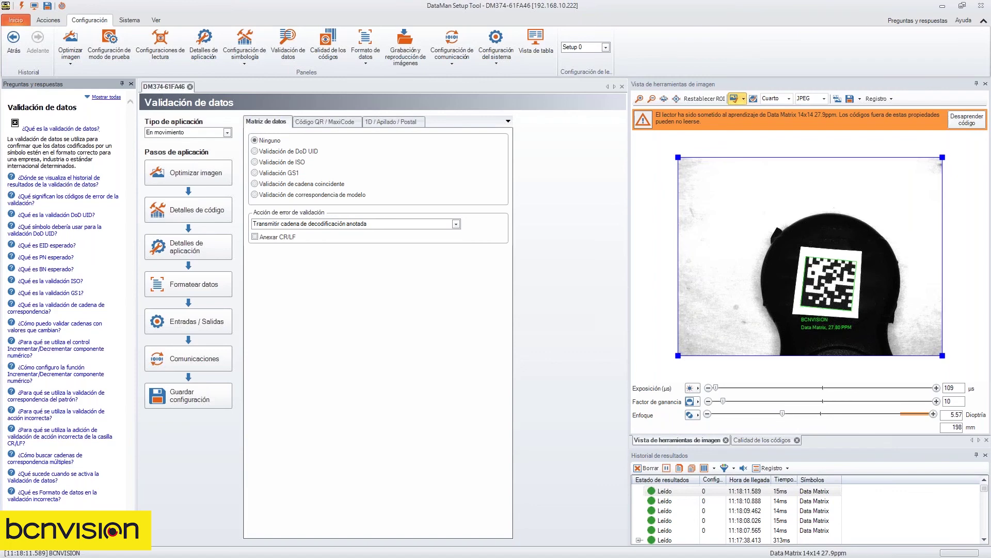
left_click(122, 85)
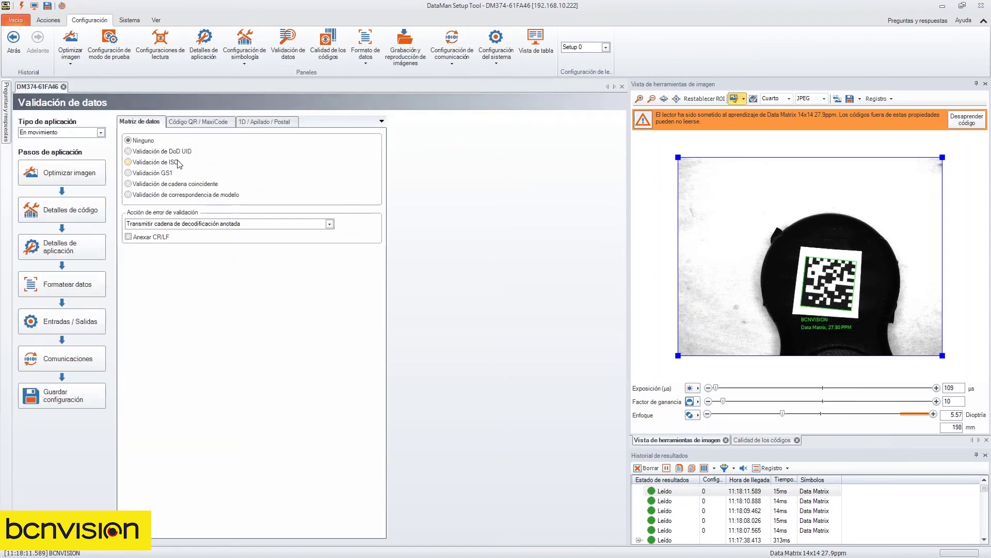
- Enable matching string validation for Data Matrix with the string BCNVISION and trigger a test read
left_click(129, 185)
left_click(207, 217)
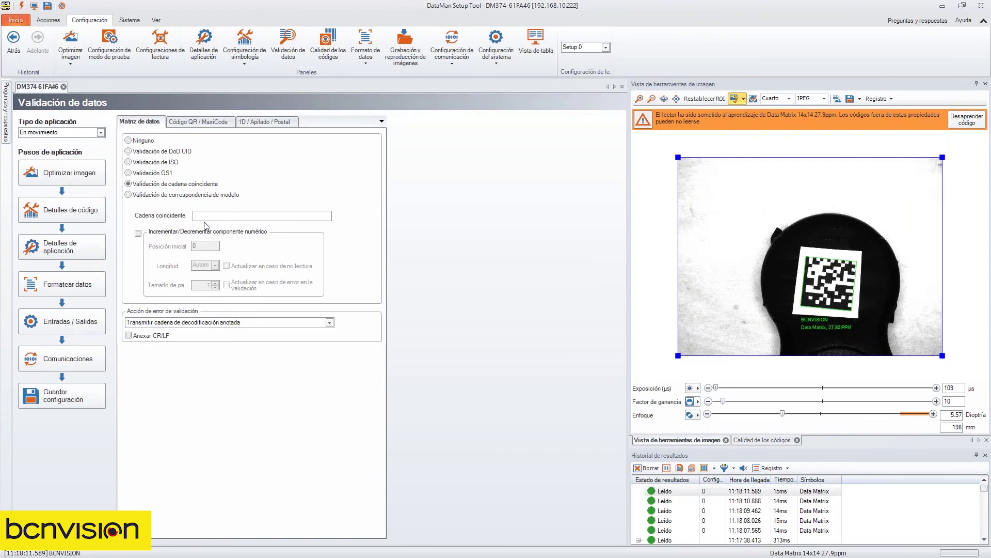
type("BCNVISION")
left_click(23, 10)
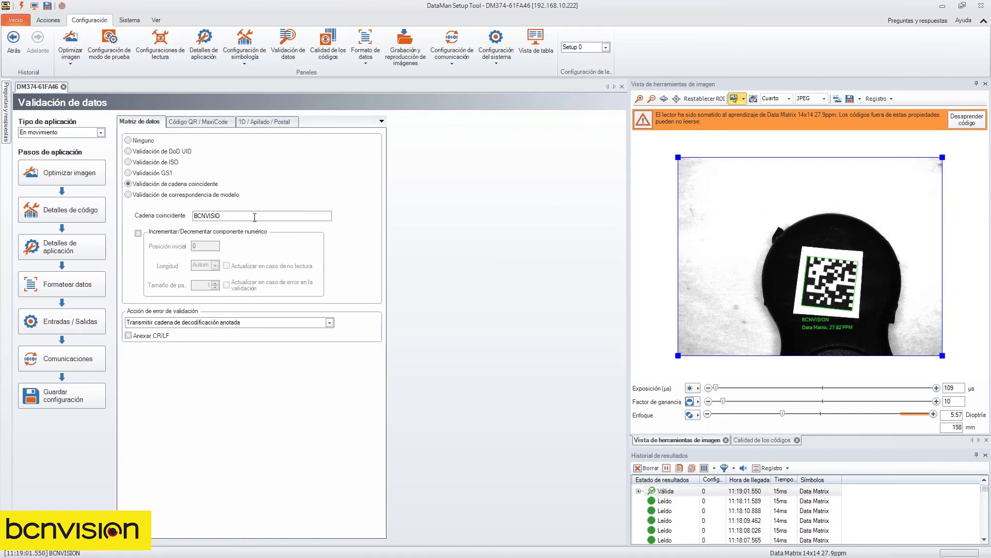
- Shorten the matching string to BCN and check the validation with new test reads in the results history
left_click(255, 217)
key("BackSpace")
key("BackSpace")
key("BackSpace")
key("BackSpace")
key("BackSpace")
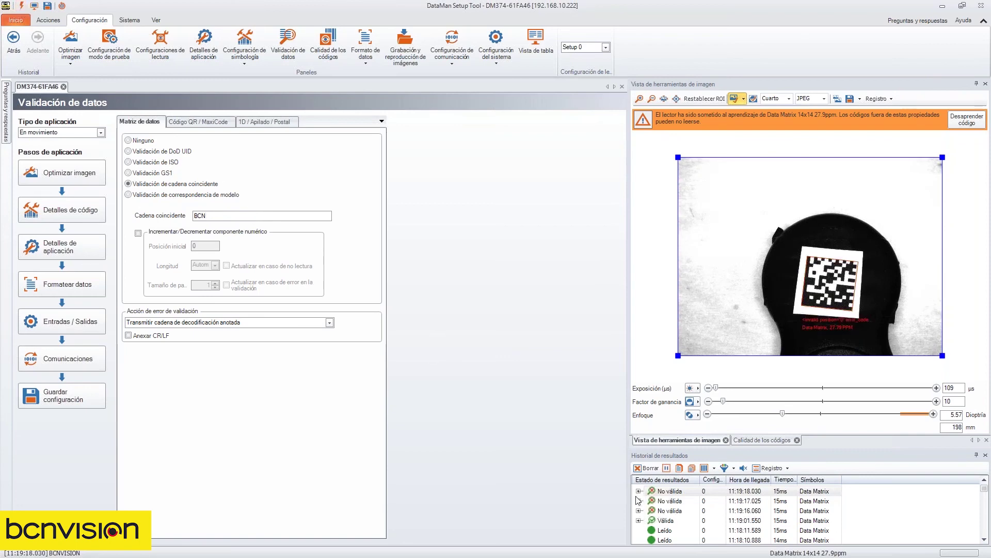
left_click(642, 492)
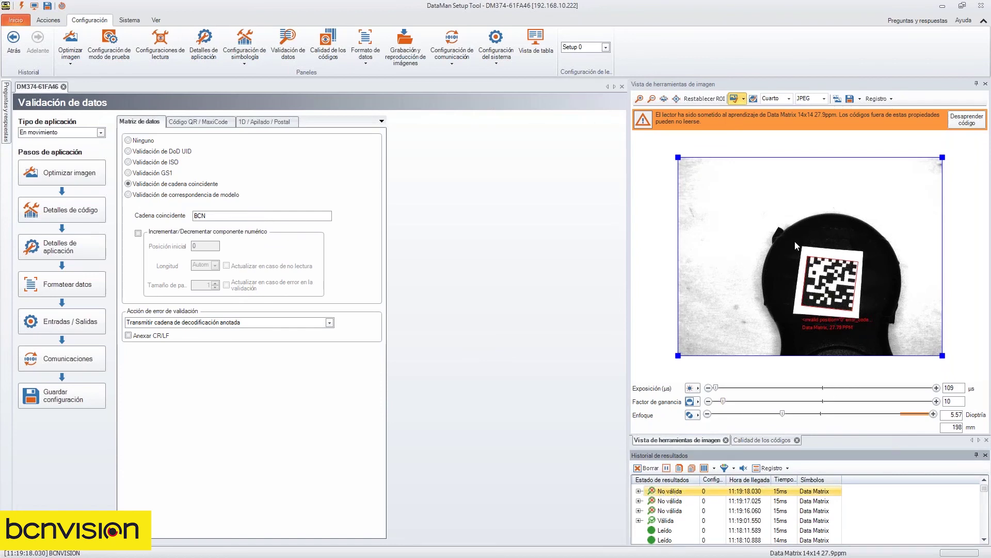
- Switch the Data Matrix validation to pattern matching with the model BCNVISION and trigger a test read
left_click(129, 196)
left_click(210, 215)
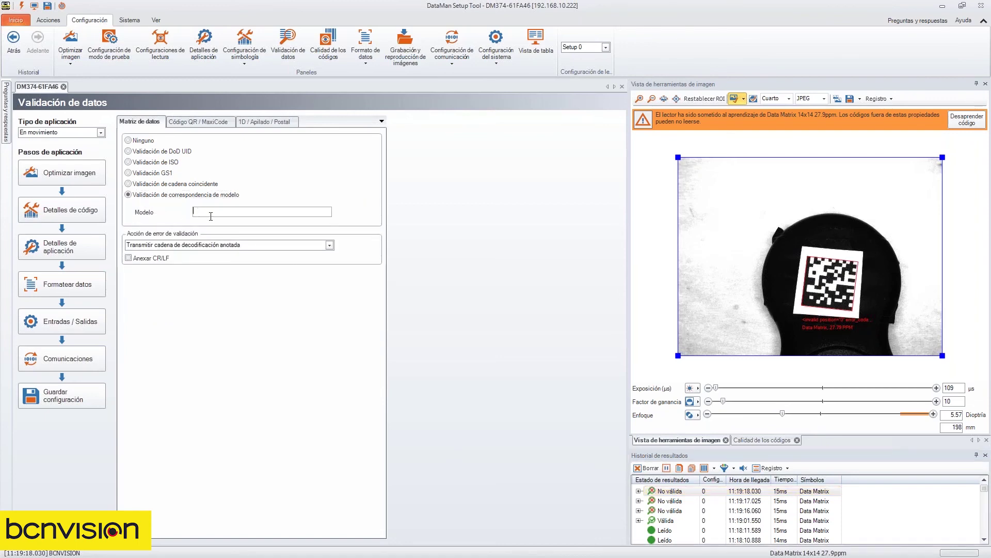
type("BCNVISION")
double_click(217, 211)
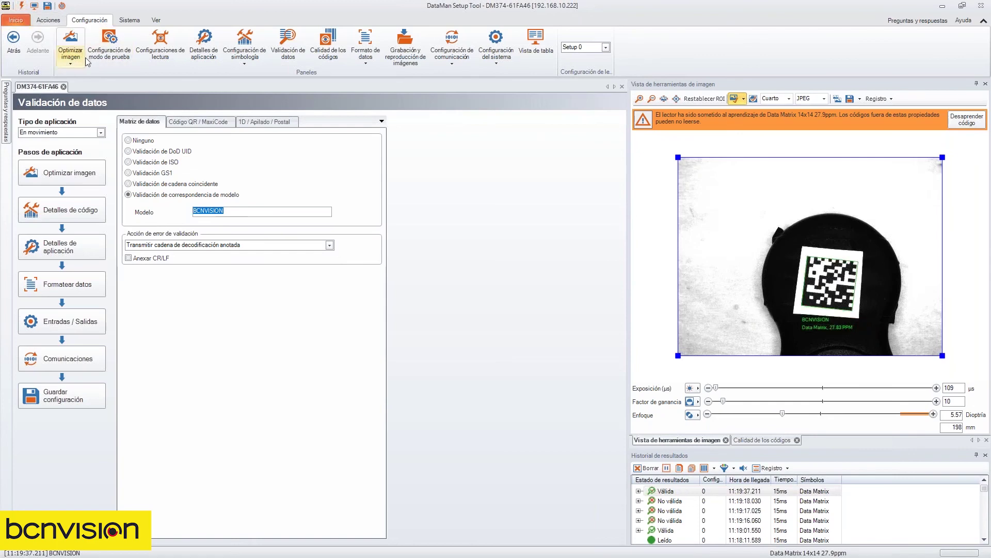
- Test the validation model as BCNVISIONn and as BCN with new reads, and set Data Matrix validation back to Ninguno
left_click(234, 213)
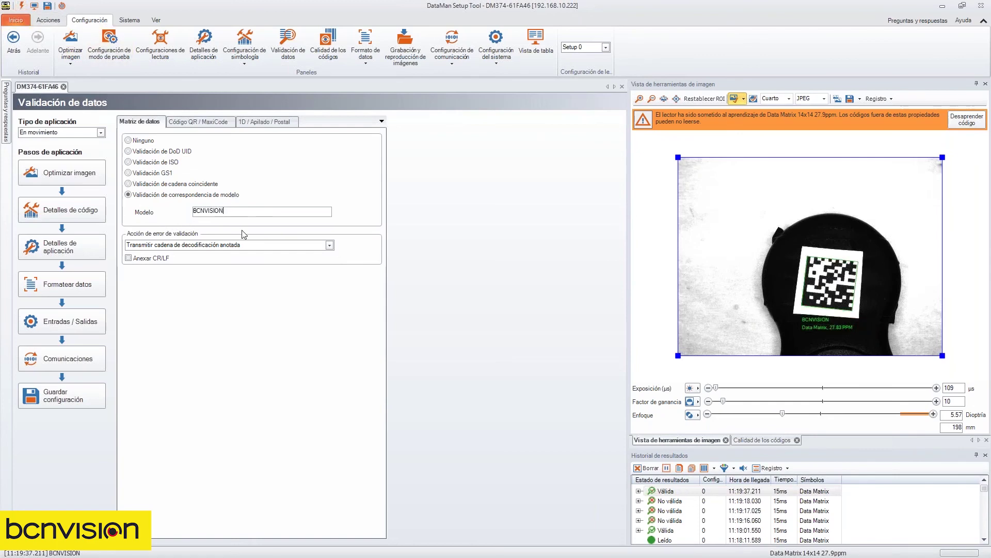
type("n")
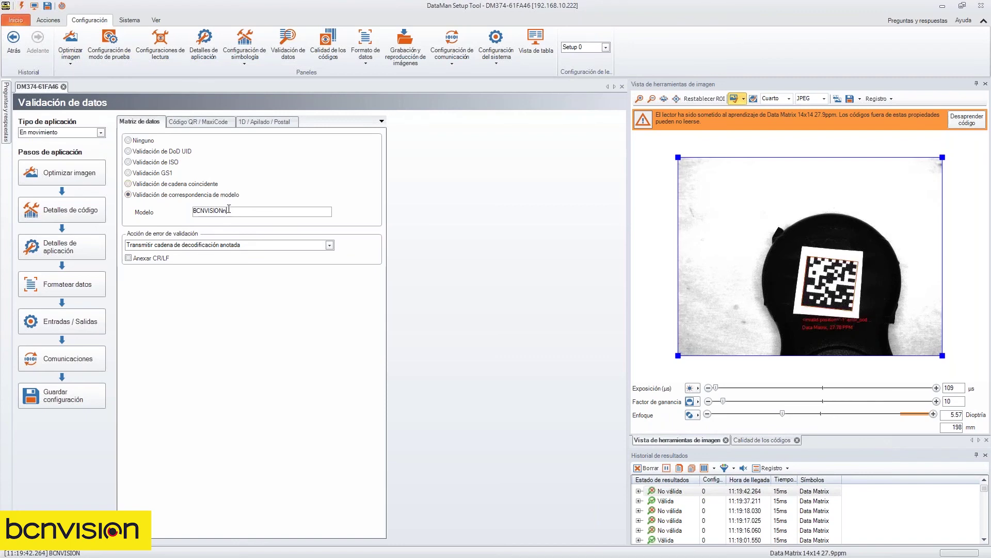
left_click_drag(234, 209, 205, 211)
key("BackSpace")
left_click(22, 6)
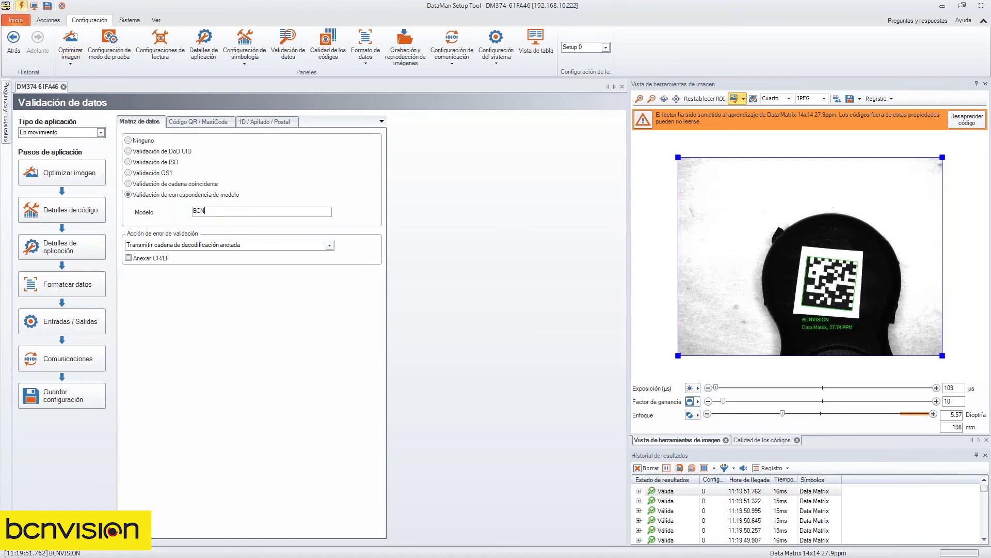
left_click(133, 141)
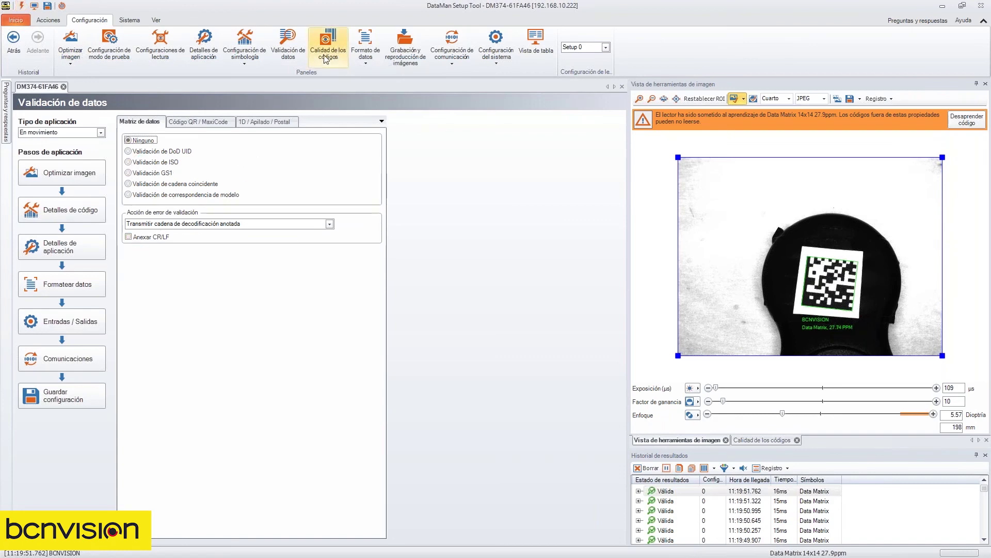
- Enable ISO/IEC 15415 code quality measurement for Data Matrix and open the grading settings for 2D codes
left_click(329, 41)
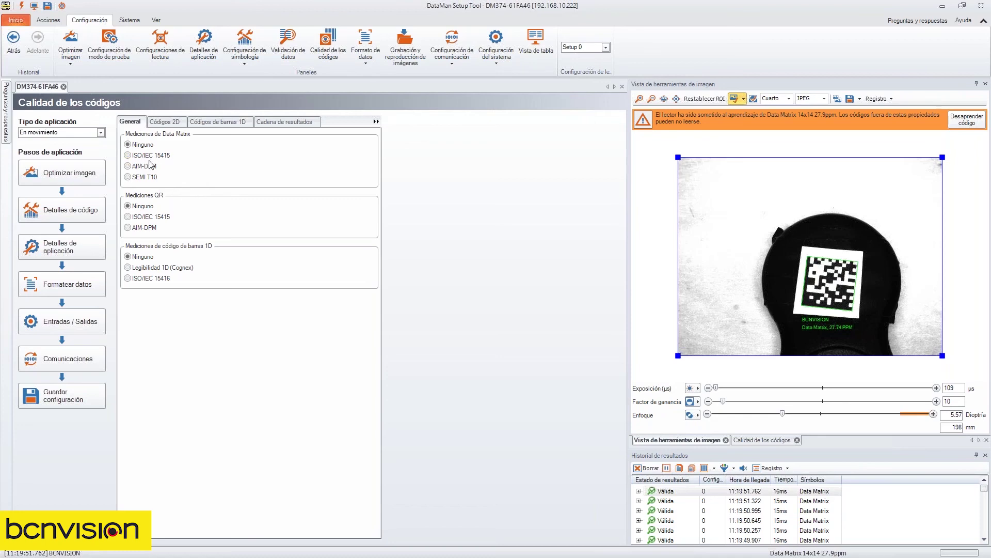
left_click(127, 155)
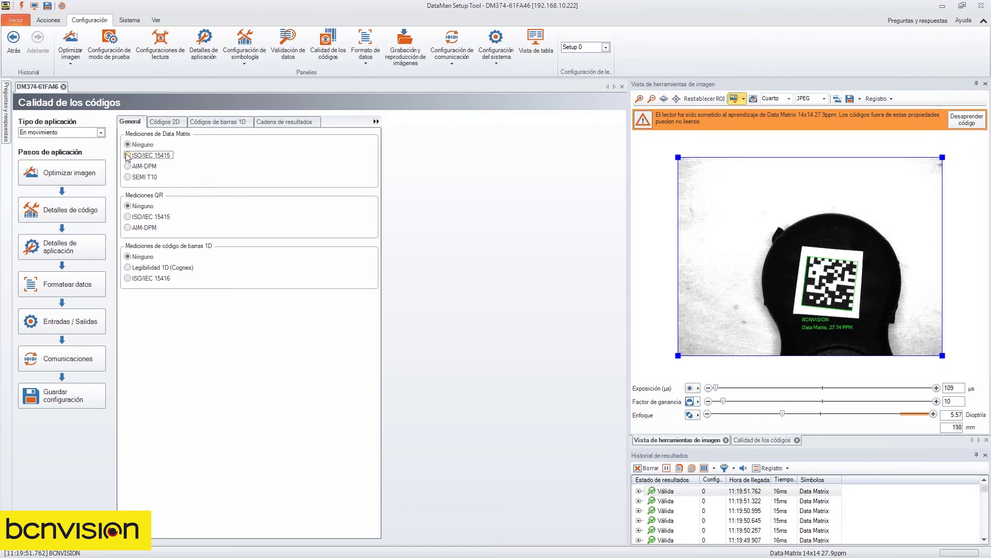
left_click(170, 123)
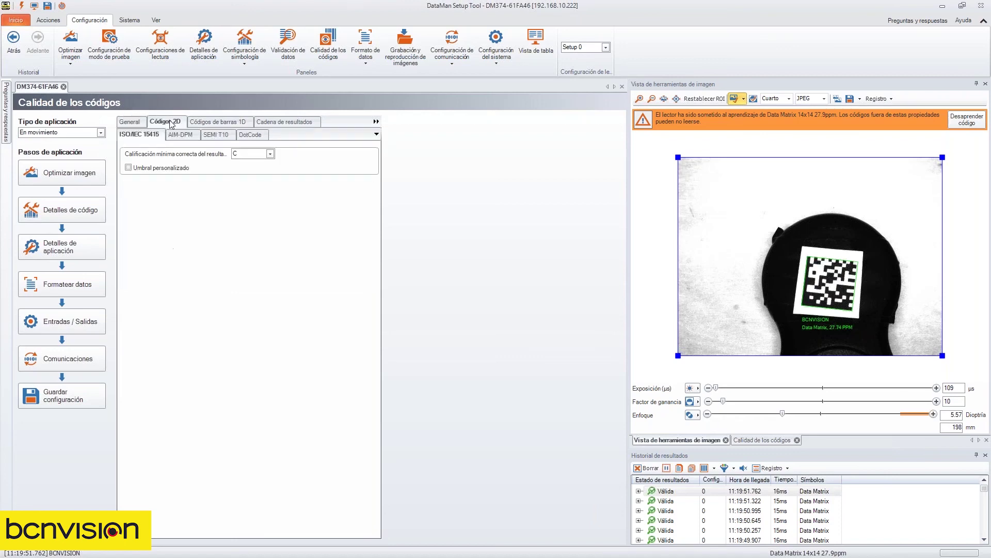
- Trigger a series of test reads and examine the ISO/IEC 15415 quality grades of the Data Matrix code
left_click(21, 6)
left_click(22, 6)
left_click(21, 6)
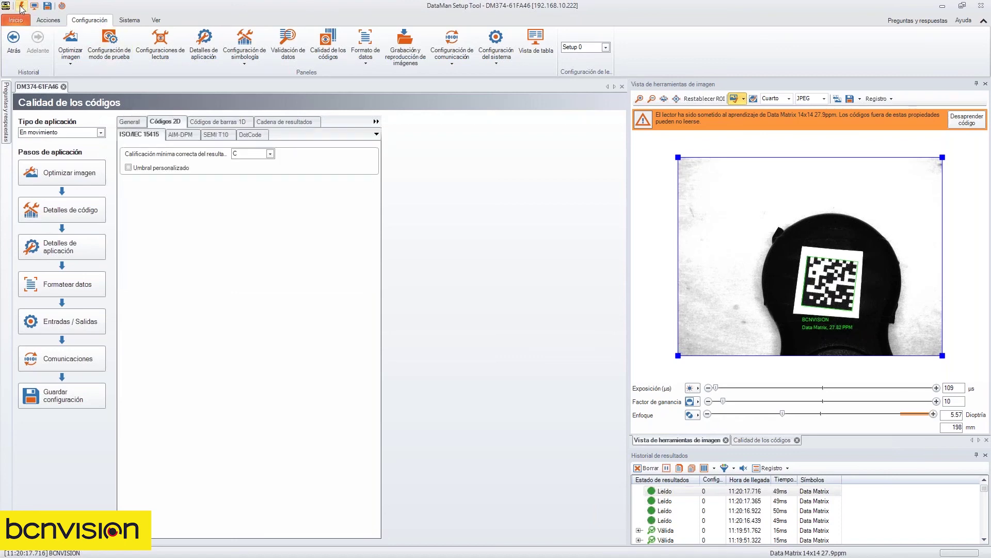
left_click(21, 6)
left_click(22, 6)
left_click(21, 6)
left_click(21, 6)
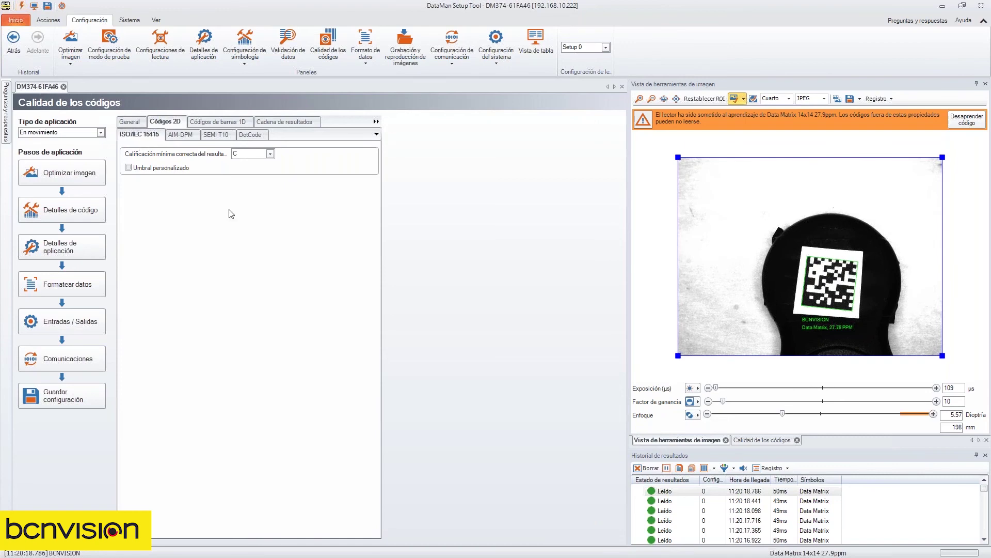
left_click(759, 441)
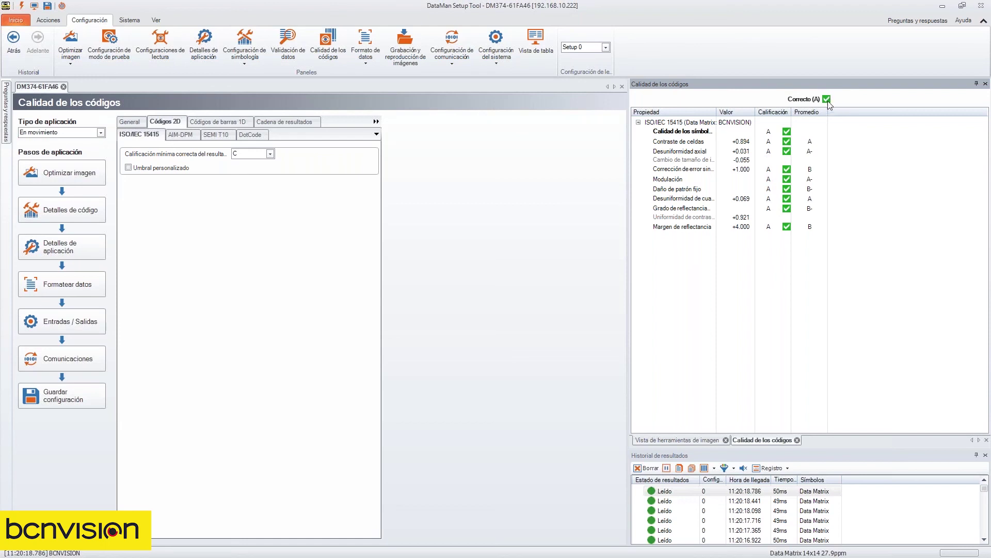
- Return to the reader image, fit it to the view and trigger test reads with the code partly covered
left_click(695, 440)
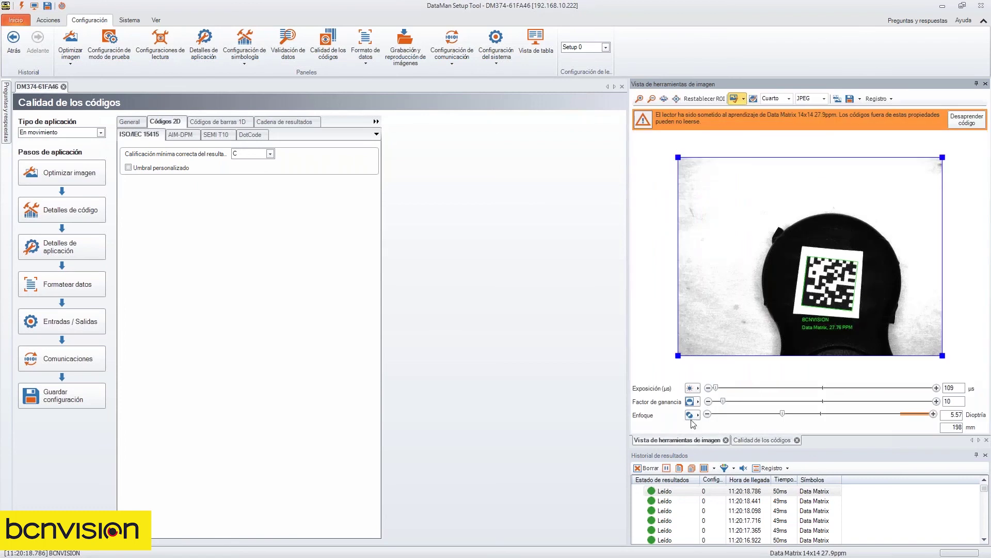
left_click(664, 98)
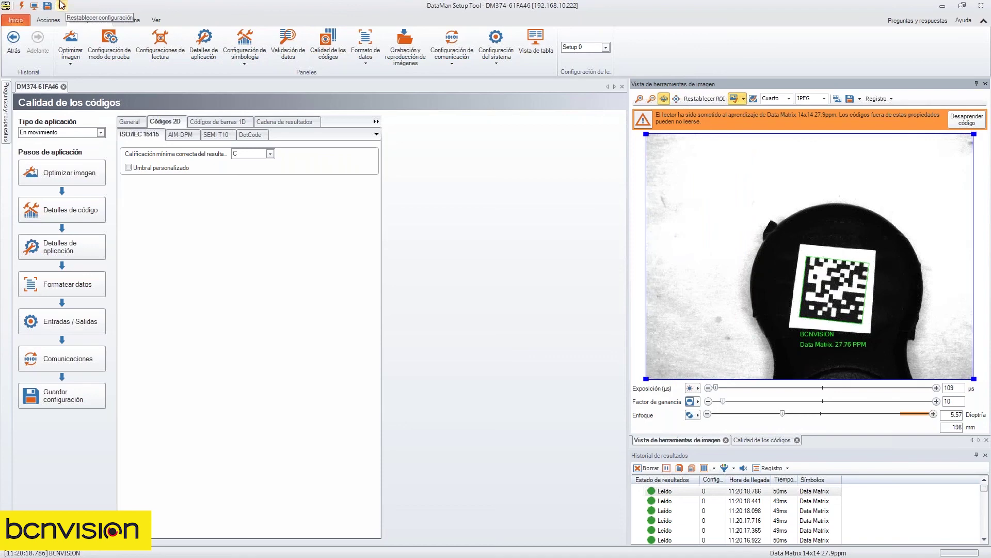
left_click(21, 7)
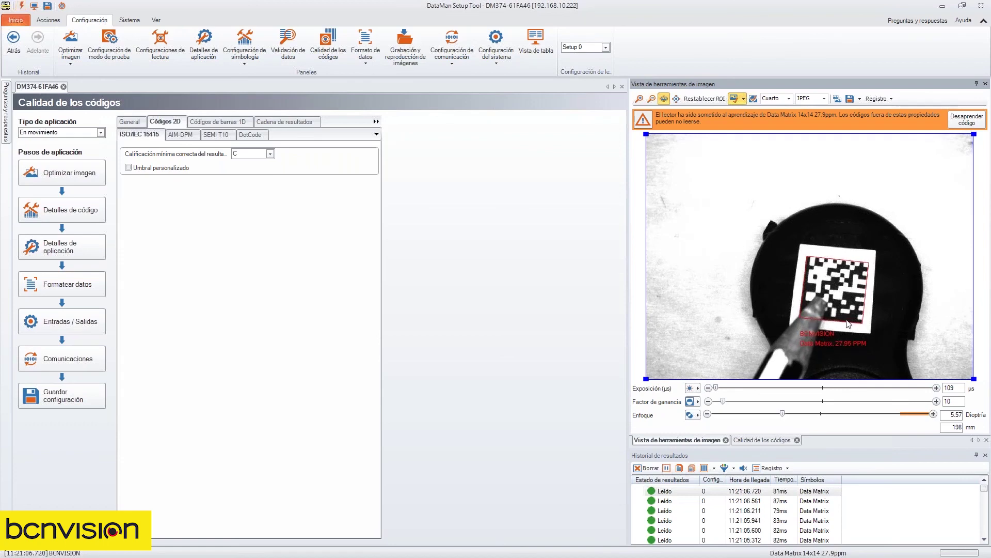
- Examine the ISO/IEC 15415 grades of the partly covered code, widening the property column, and compare them with the reader image
left_click(764, 441)
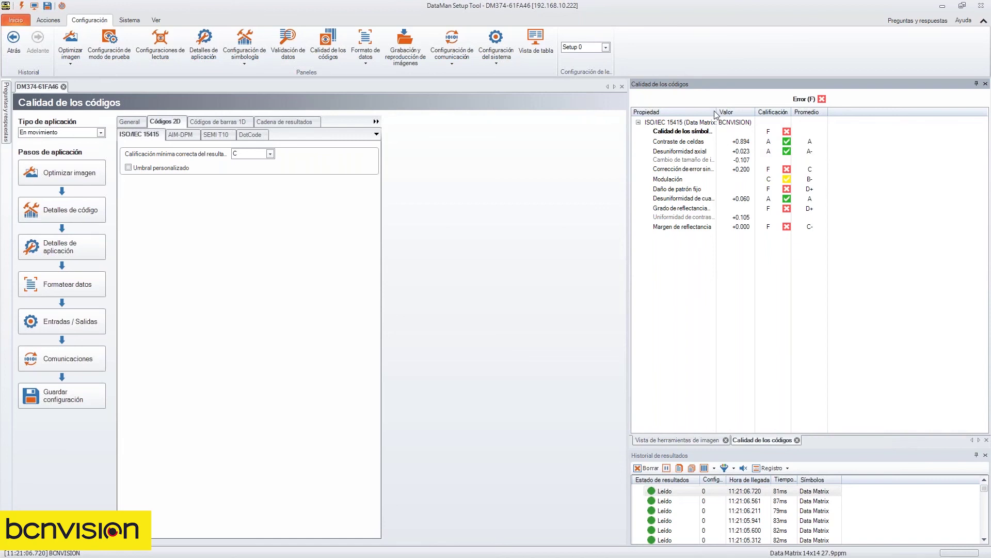
left_click_drag(717, 112, 756, 113)
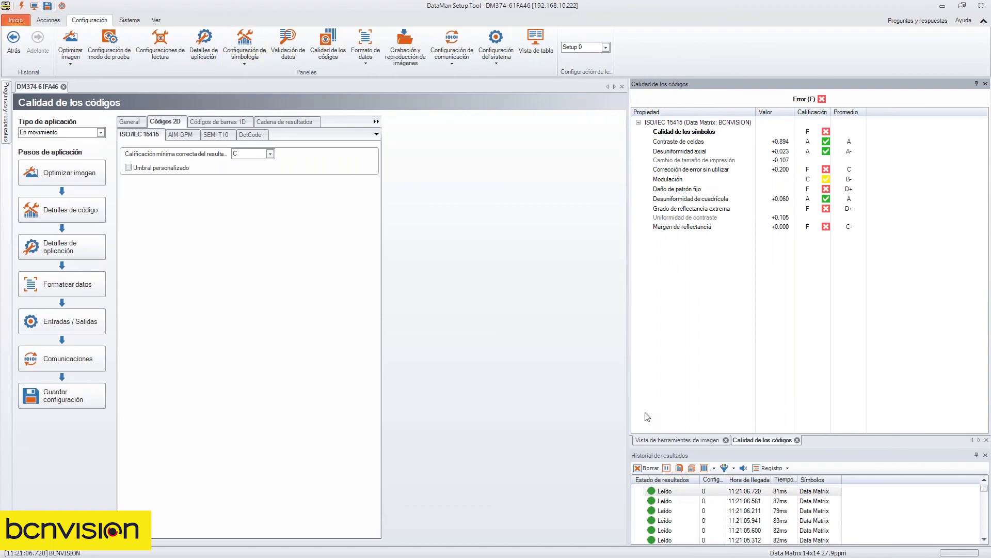
left_click(677, 440)
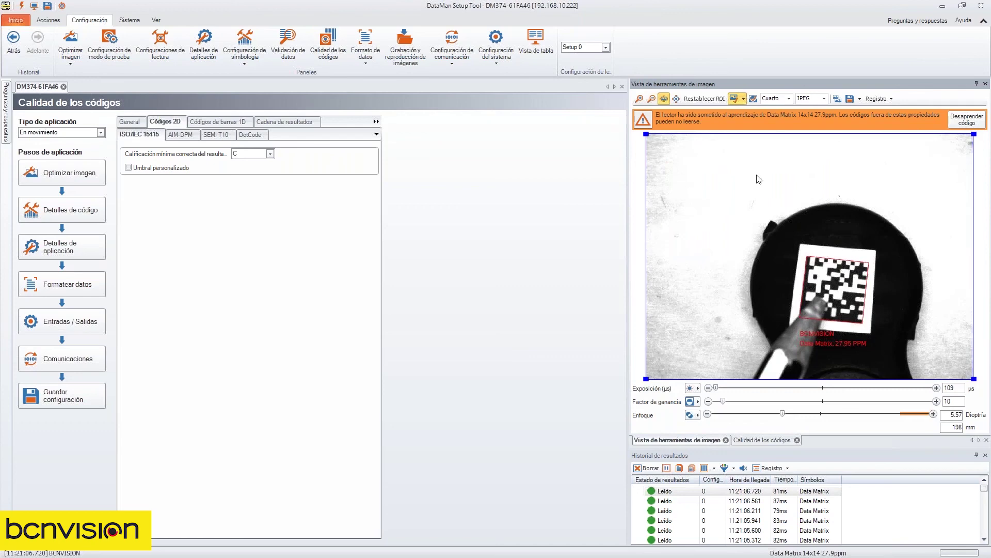
left_click(768, 441)
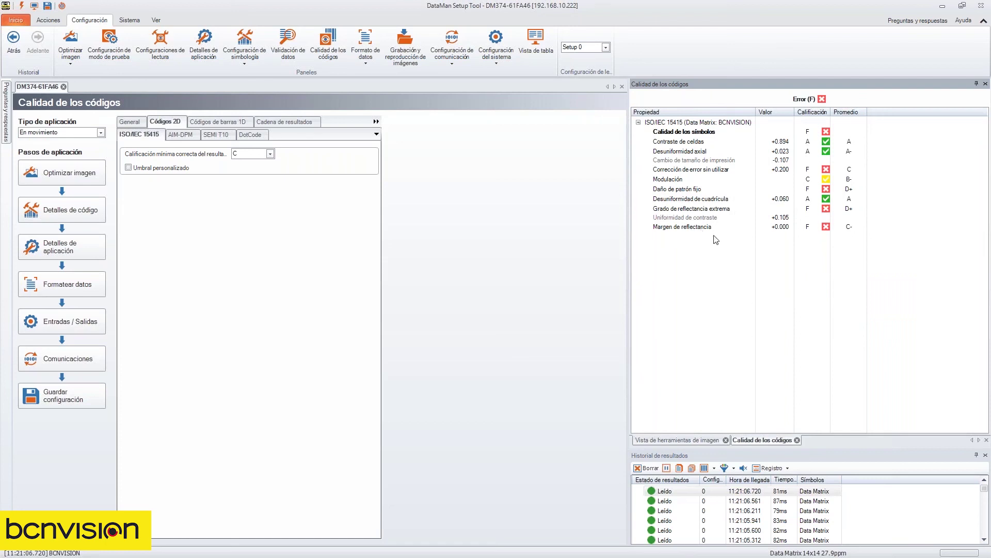
left_click(681, 440)
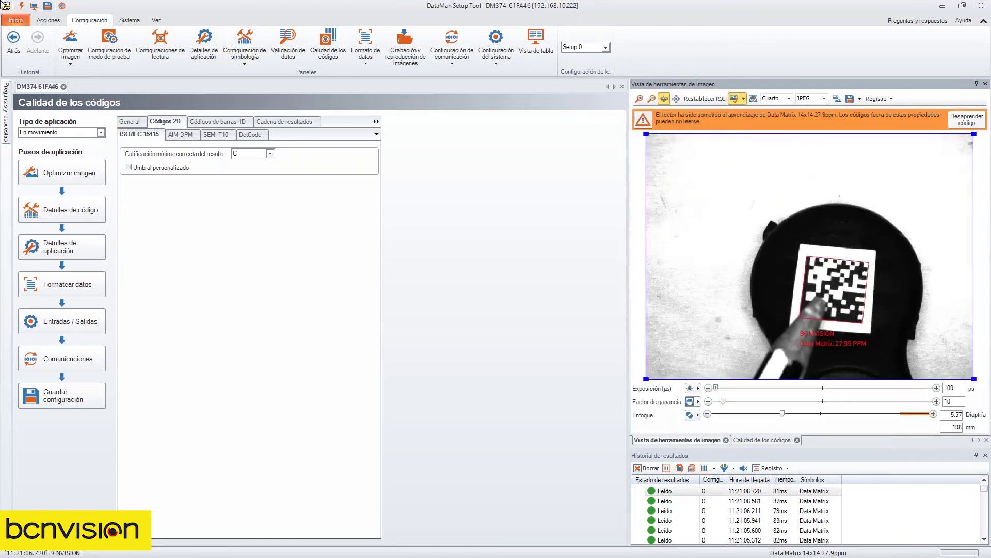
- Trigger new test reads with the code uncovered and return to the general code quality measurement options
left_click(22, 7)
left_click(21, 7)
left_click(22, 7)
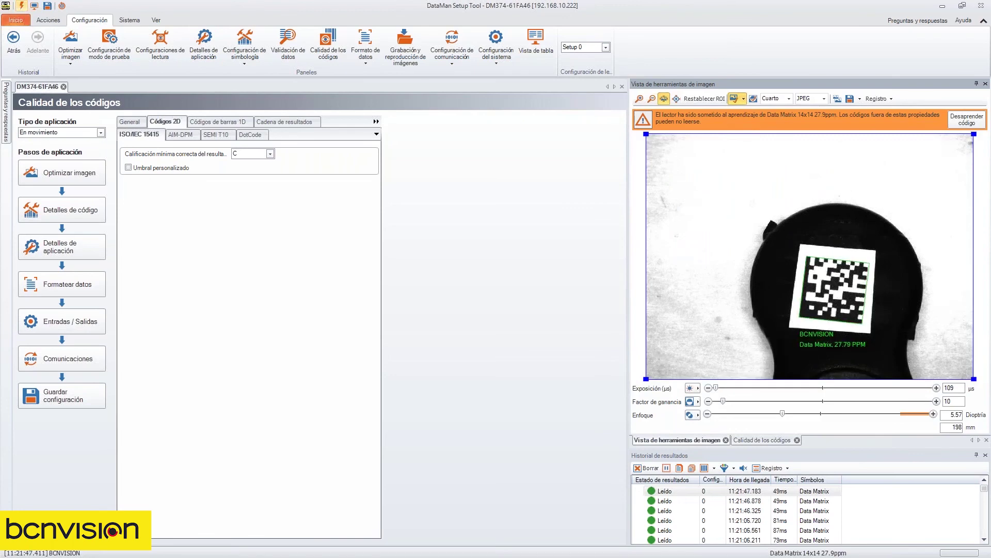
left_click(129, 123)
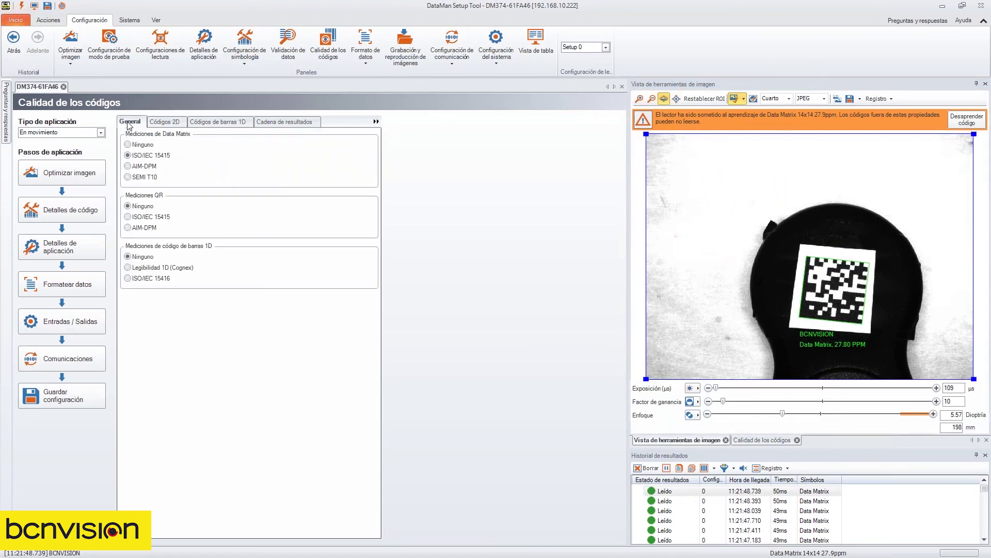
- Open the image recording and playback settings and review which results can be stored, keeping Ninguno
left_click(411, 46)
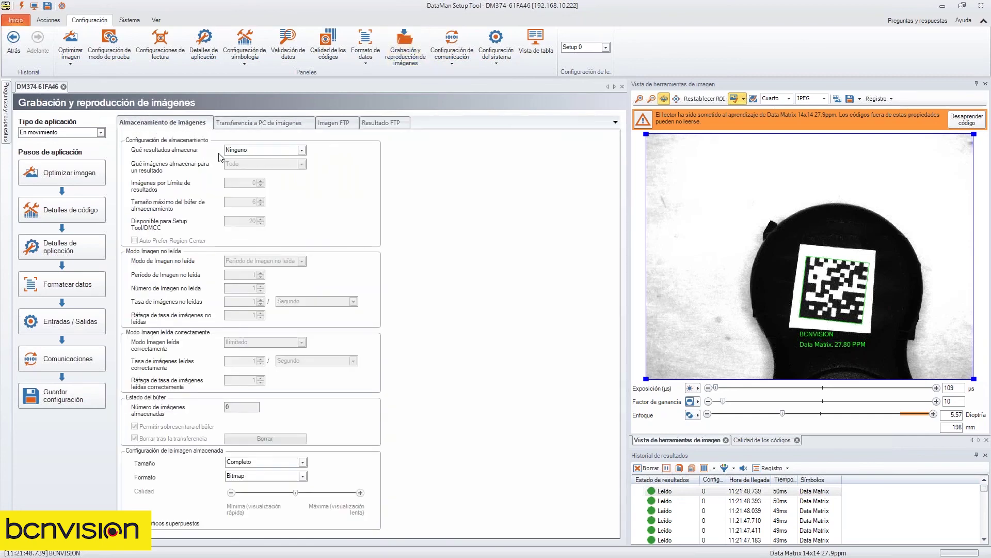
left_click(301, 150)
left_click(302, 150)
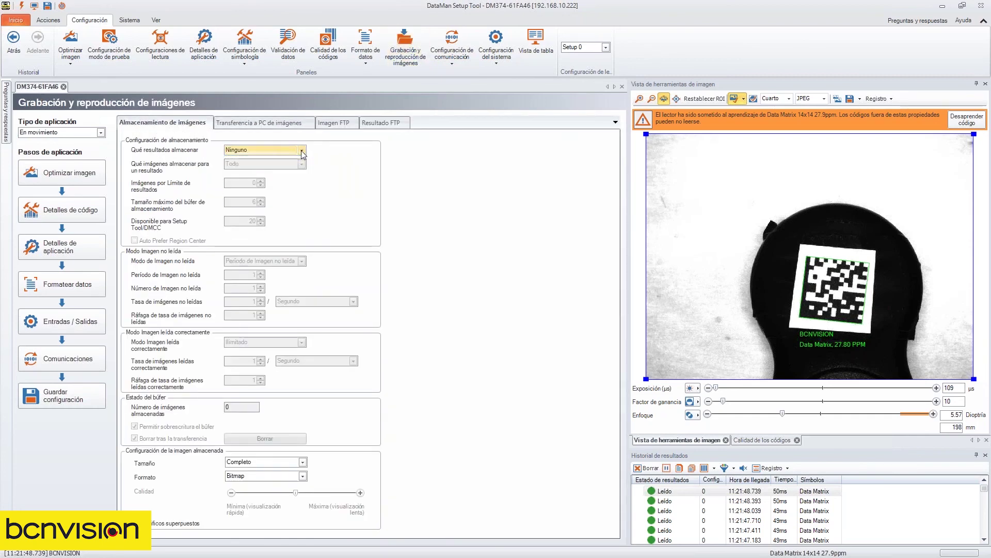
left_click(301, 150)
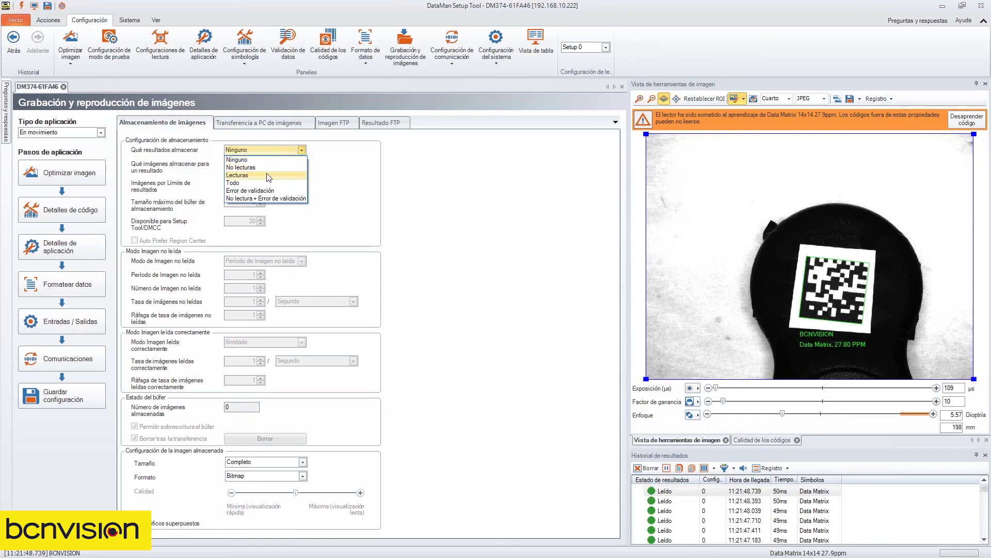
left_click(248, 159)
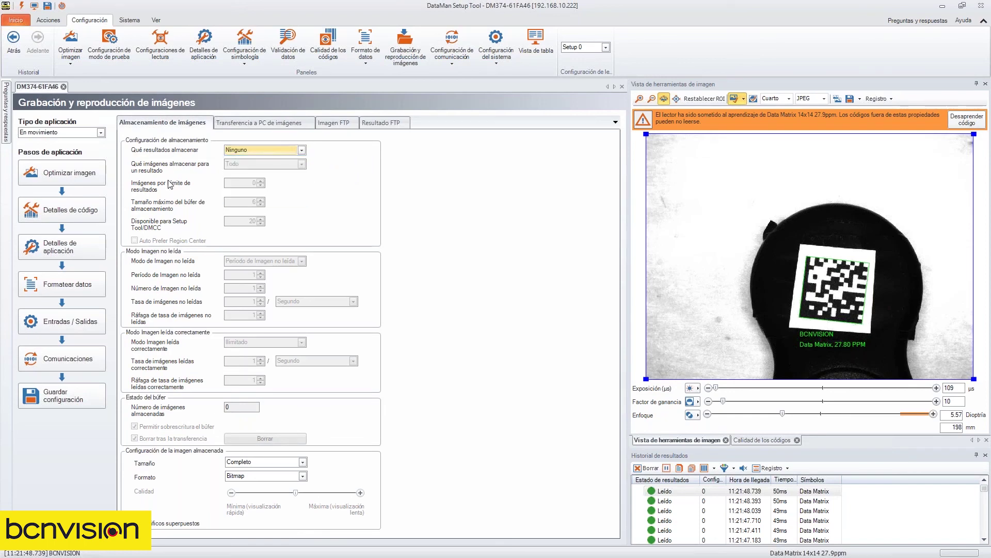
- Set the results to store to Lecturas, review the storage settings, and switch to the preceding option in the list
left_click(302, 150)
left_click(247, 164)
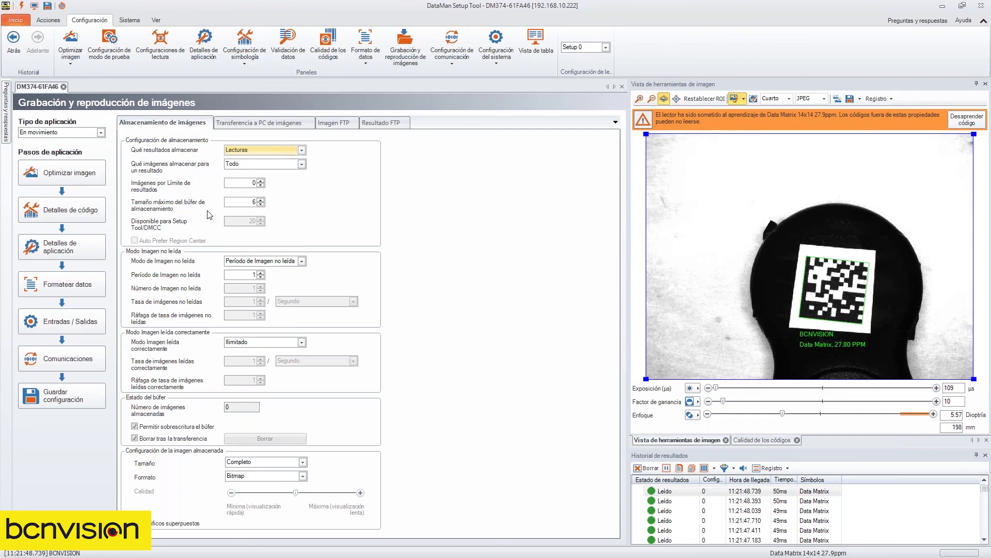
key("alt+Down")
key("Up")
key("Return")
- Examine the settings for transferring images to the PC, including the file name prefix and format
left_click(242, 125)
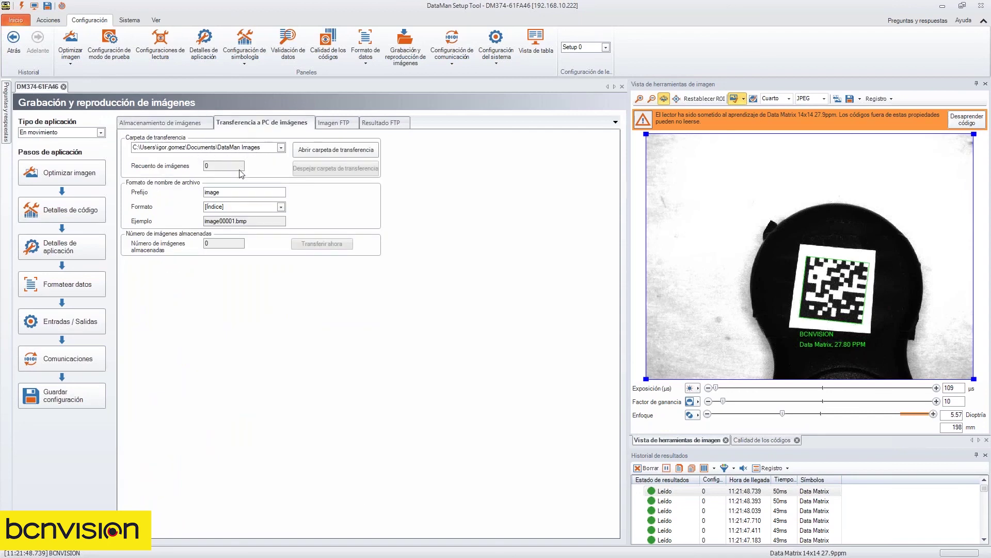
double_click(230, 192)
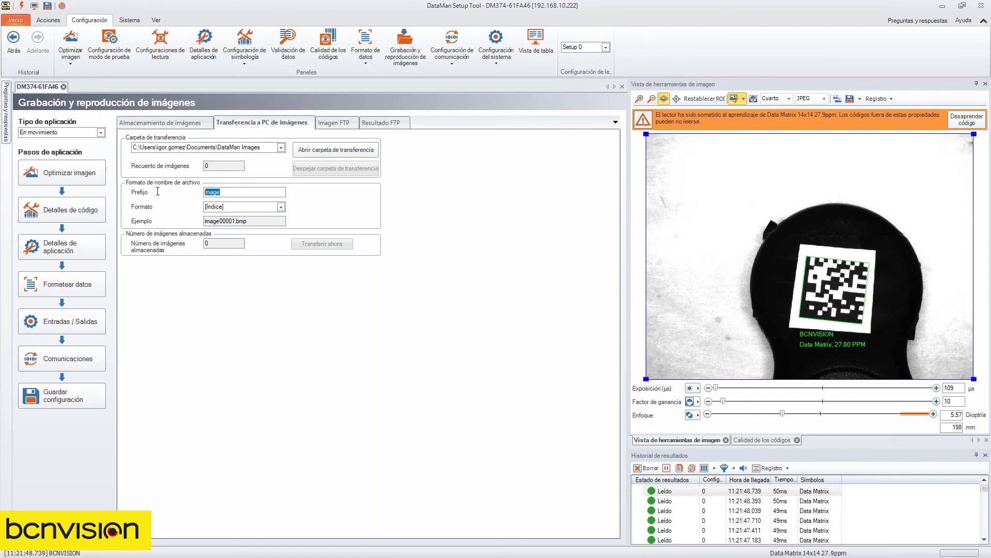
left_click(240, 209)
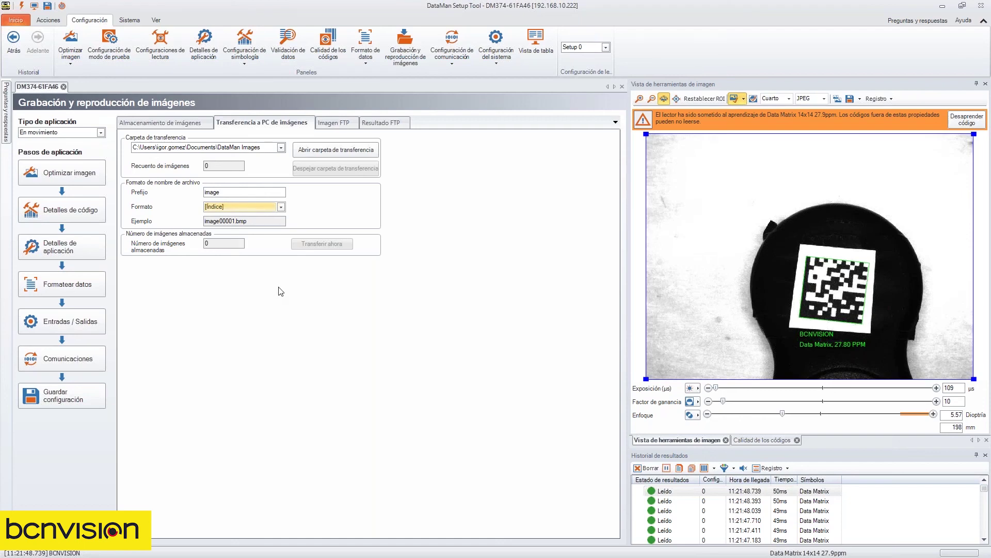
- Examine the FTP settings for images and for results, including the server login fields and the available server types
left_click(332, 125)
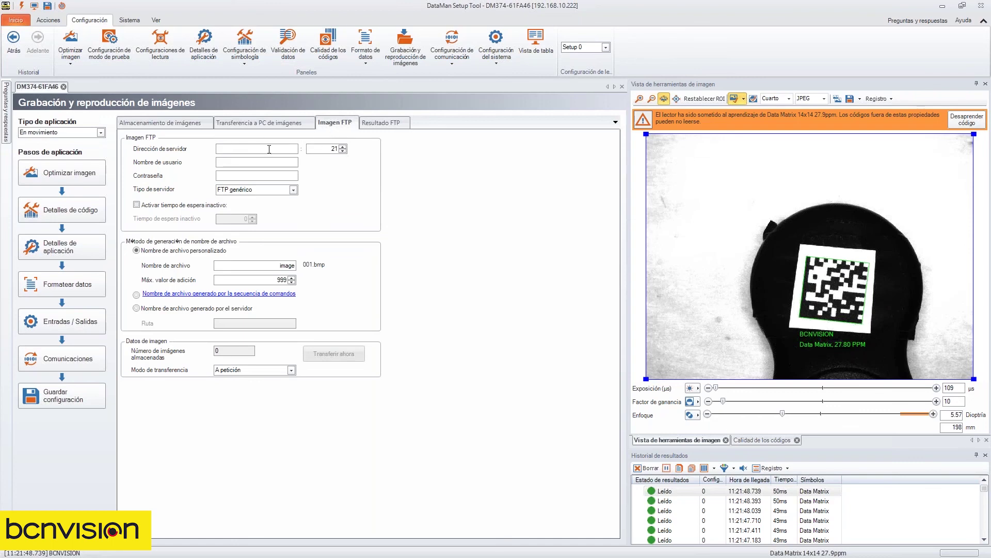
left_click(225, 163)
left_click(287, 191)
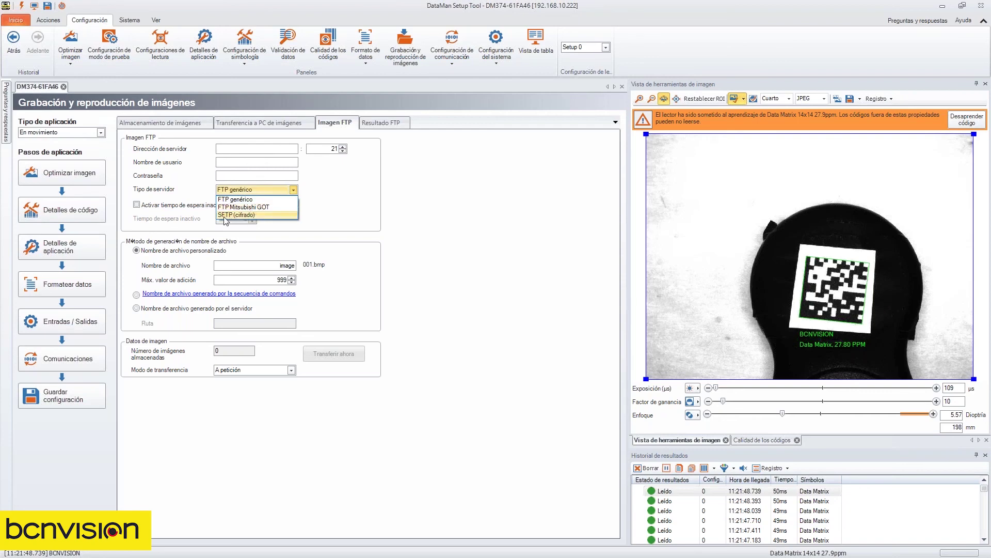
left_click(348, 216)
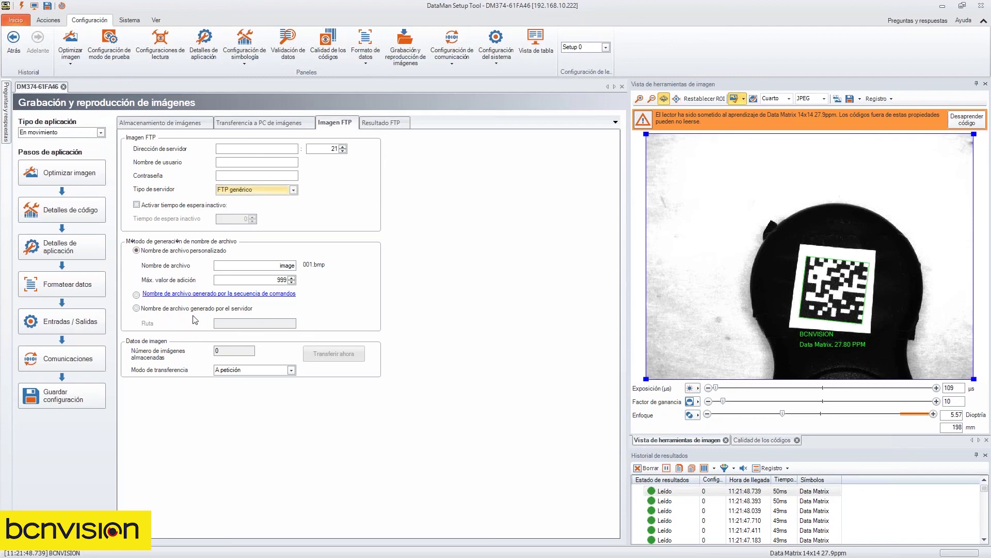
left_click(382, 122)
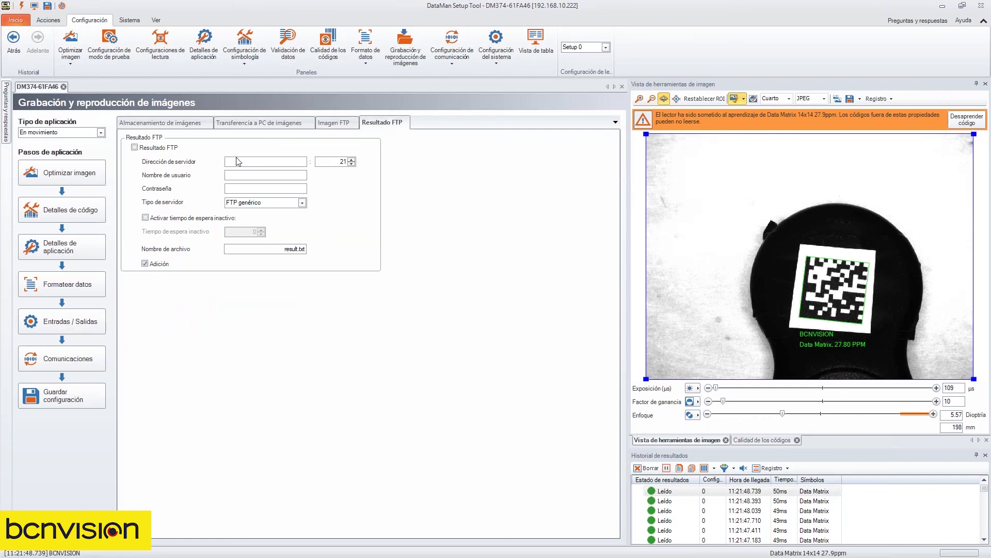
left_click(230, 190)
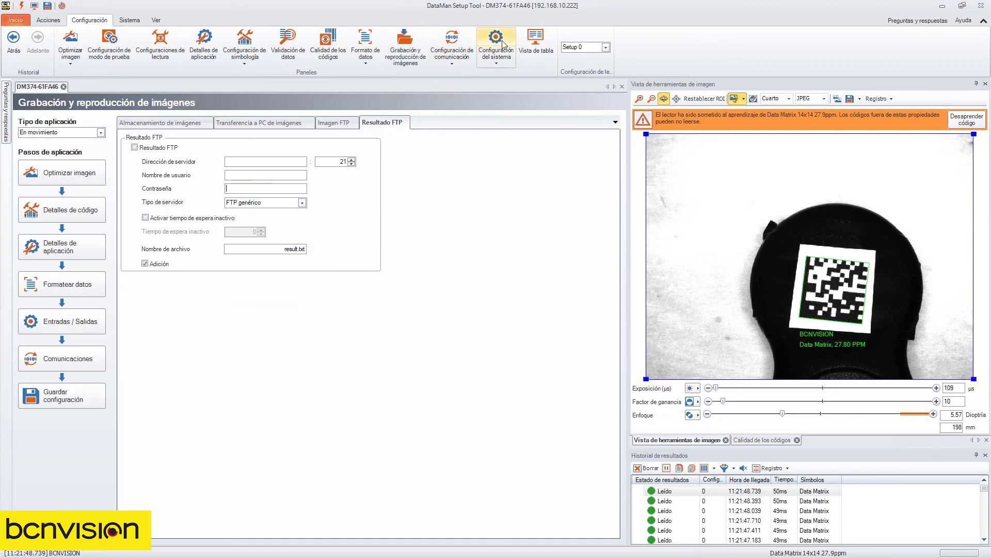
- Open the table view and look over the settings of both reading configurations side by side
left_click(536, 52)
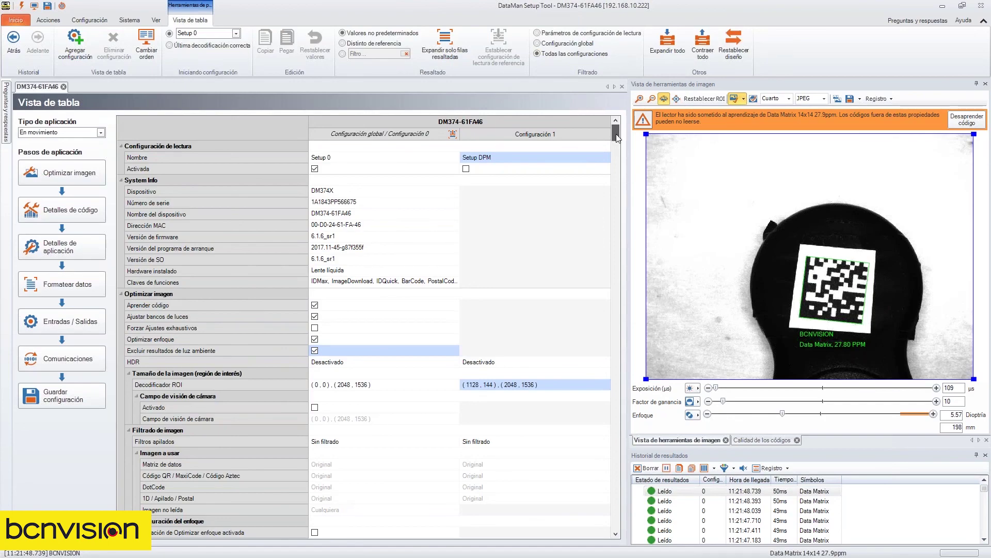
left_click_drag(616, 135, 656, 113)
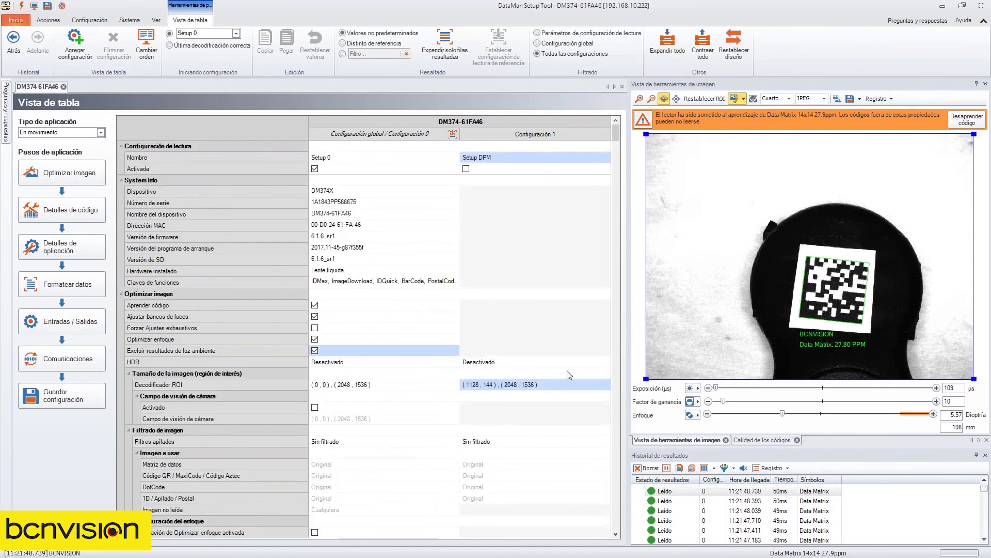